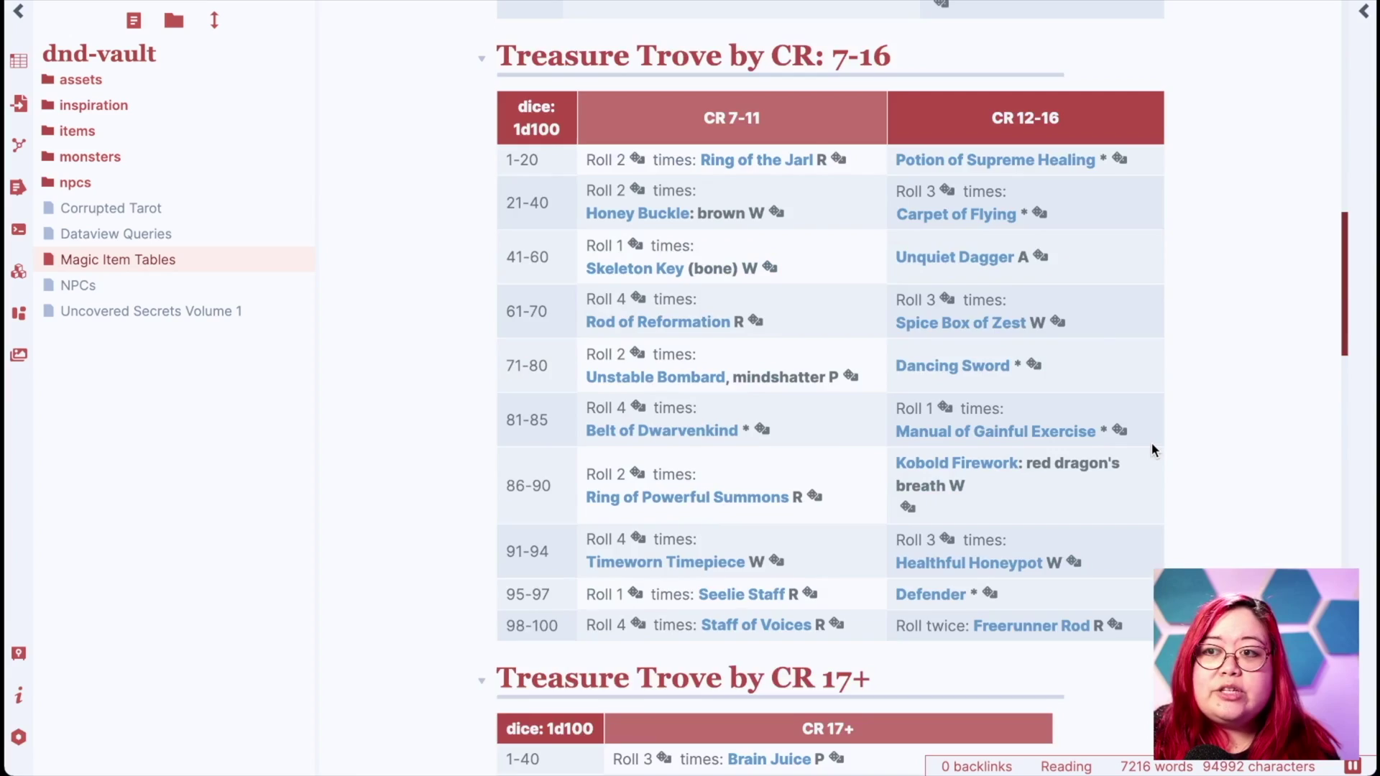
{"action": "scroll", "coordinate": [1151, 446], "scroll_direction": "down", "scroll_amount": 15}
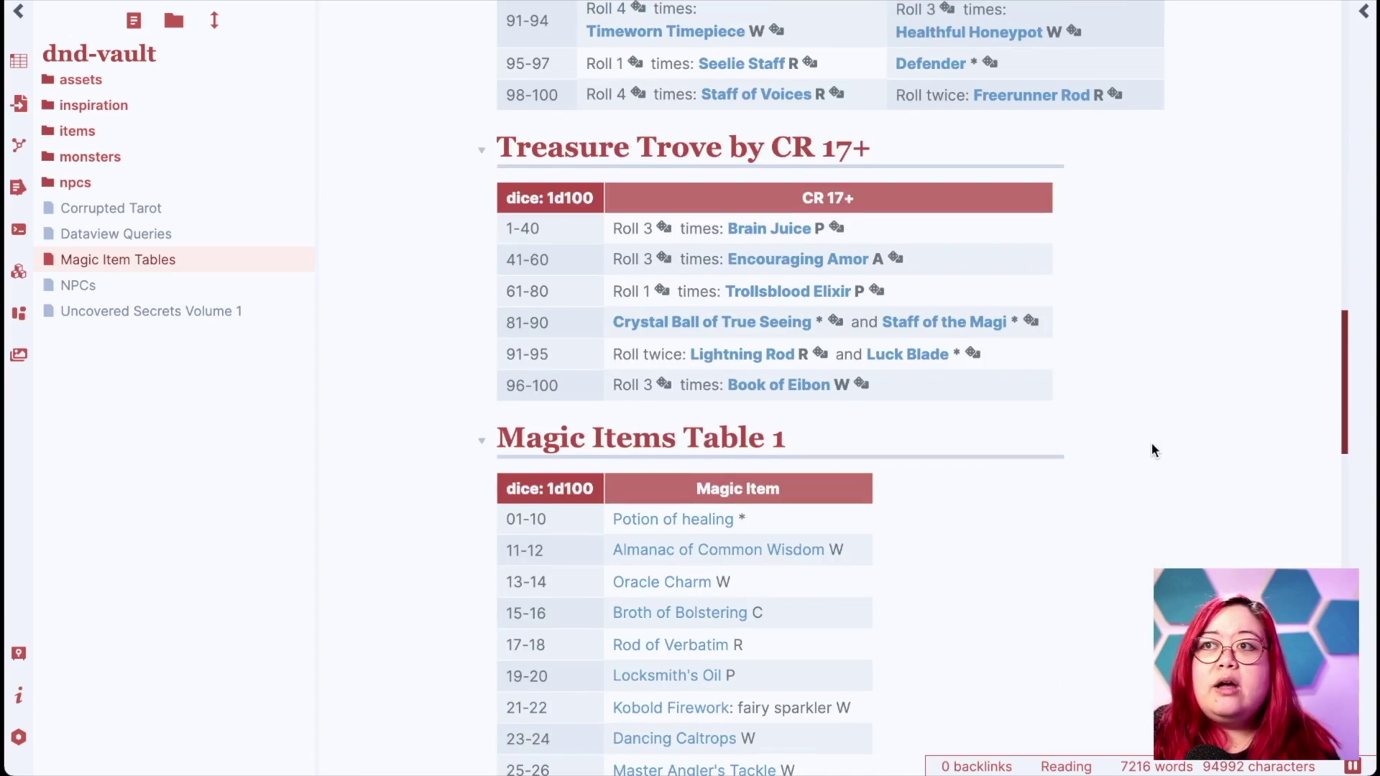
Download the Obsidian macOS installer from obsidian.md into the Downloads folder.
{"action": "scroll", "coordinate": [1151, 442], "scroll_direction": "up", "scroll_amount": 6}
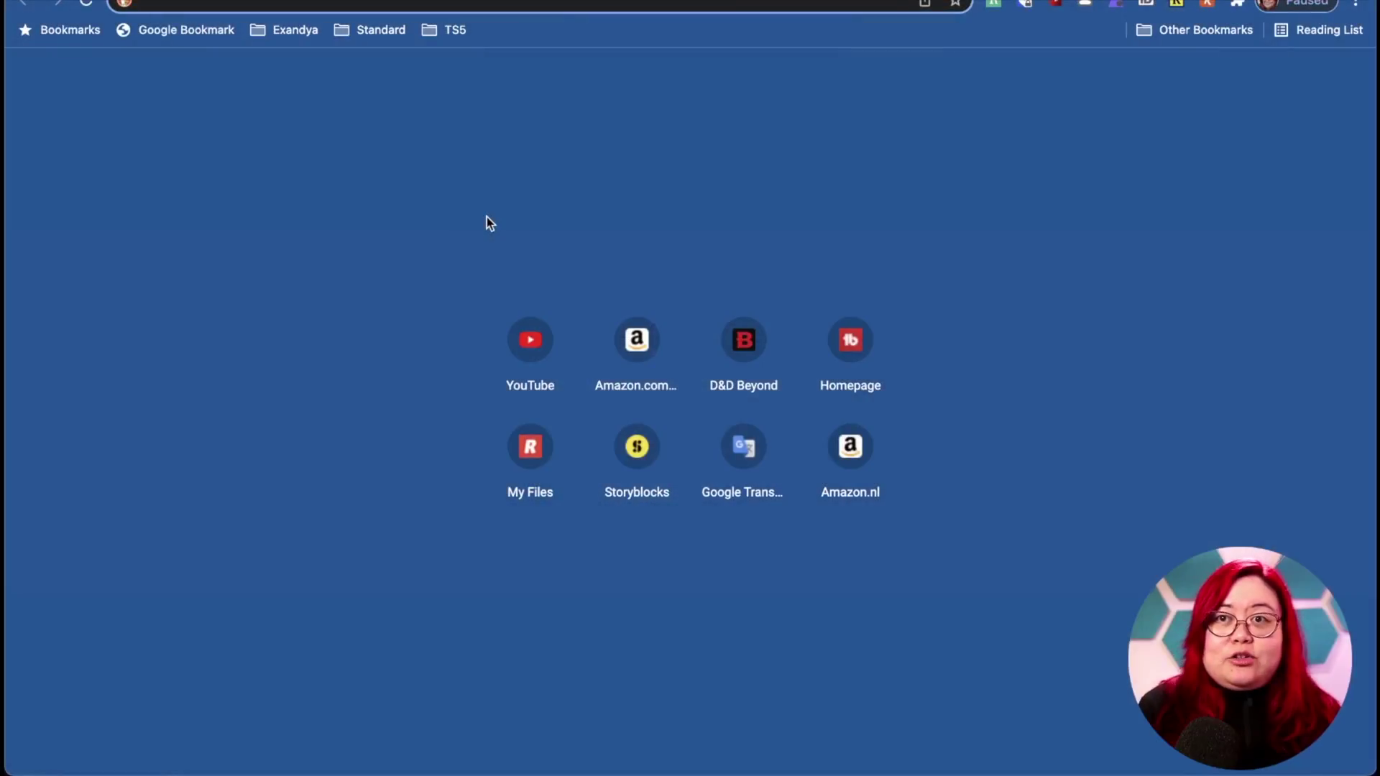
{"action": "type", "text": "obsidian."}
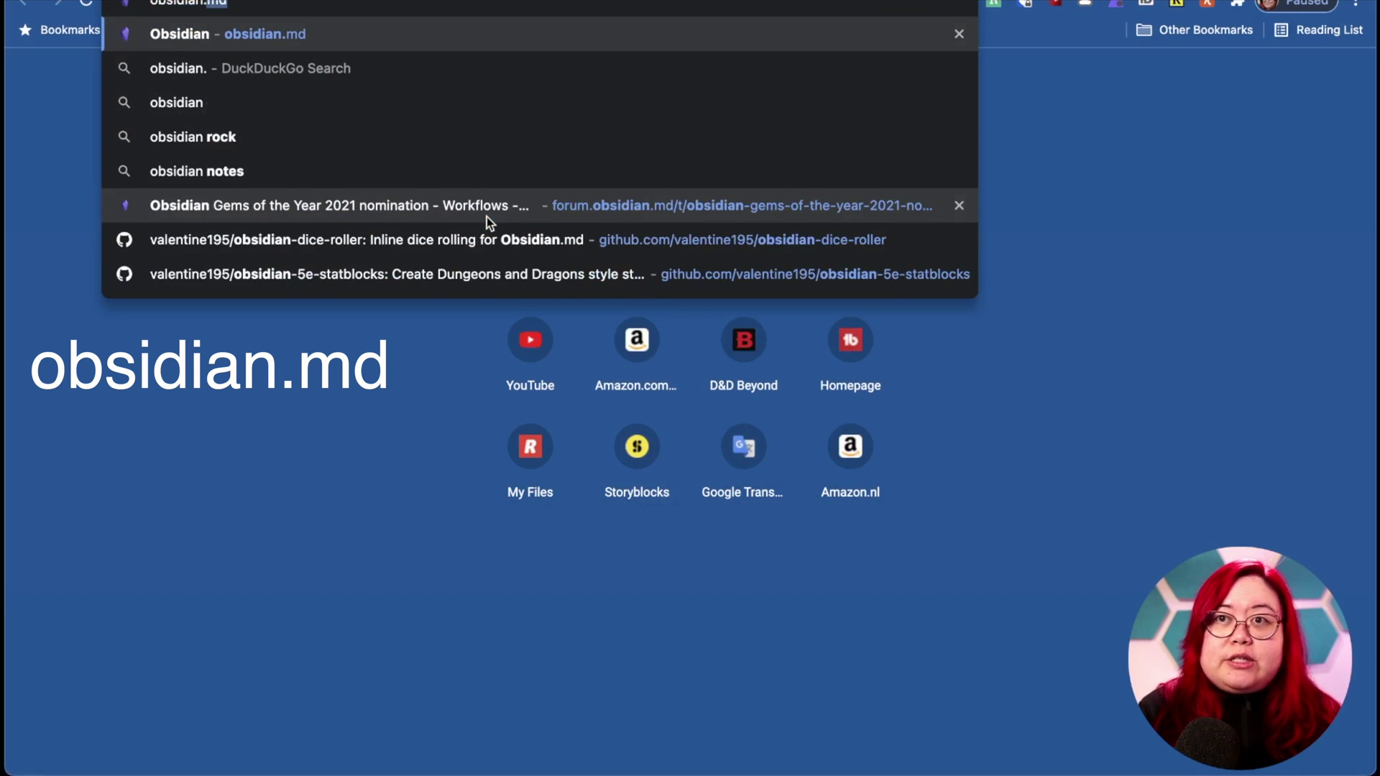
{"action": "key", "text": "Return"}
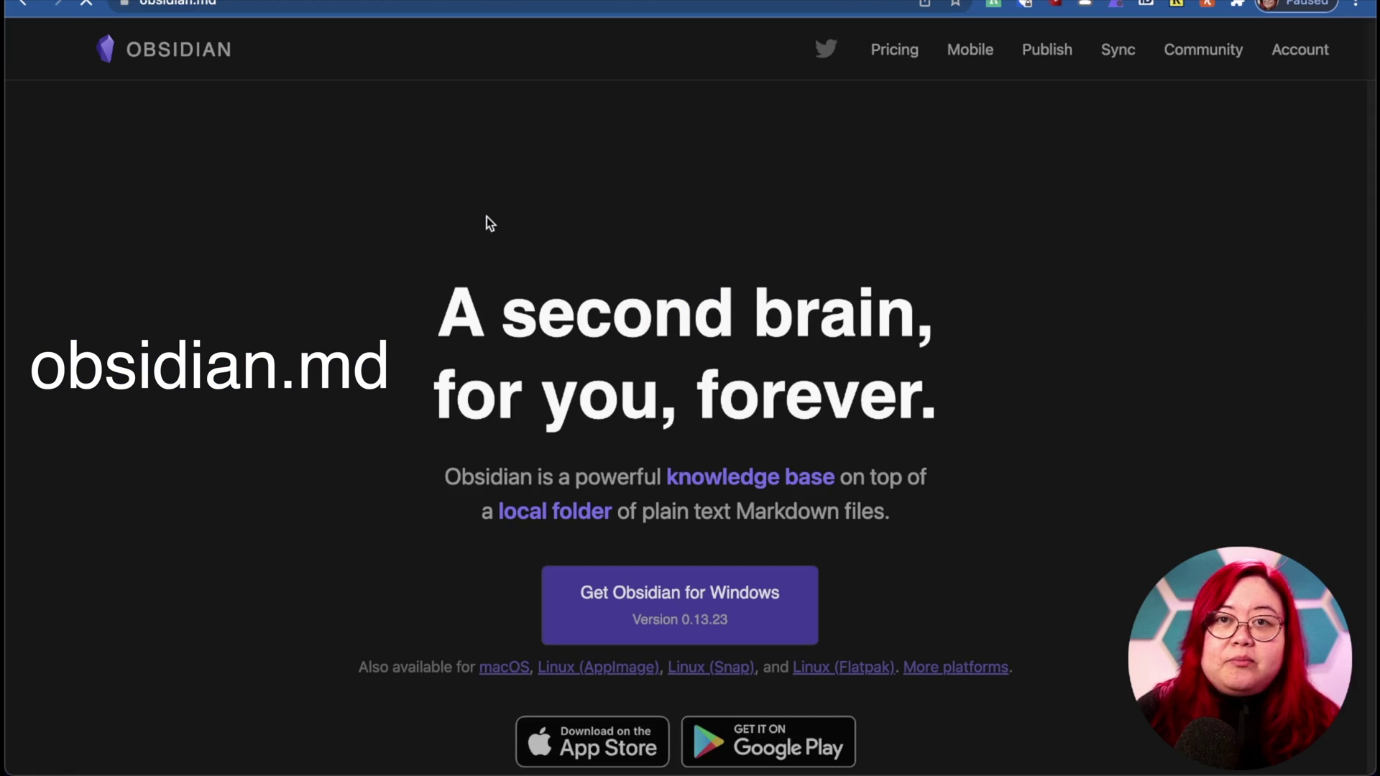
{"action": "left_click", "coordinate": [679, 607]}
{"action": "key", "text": "super+alt+l"}
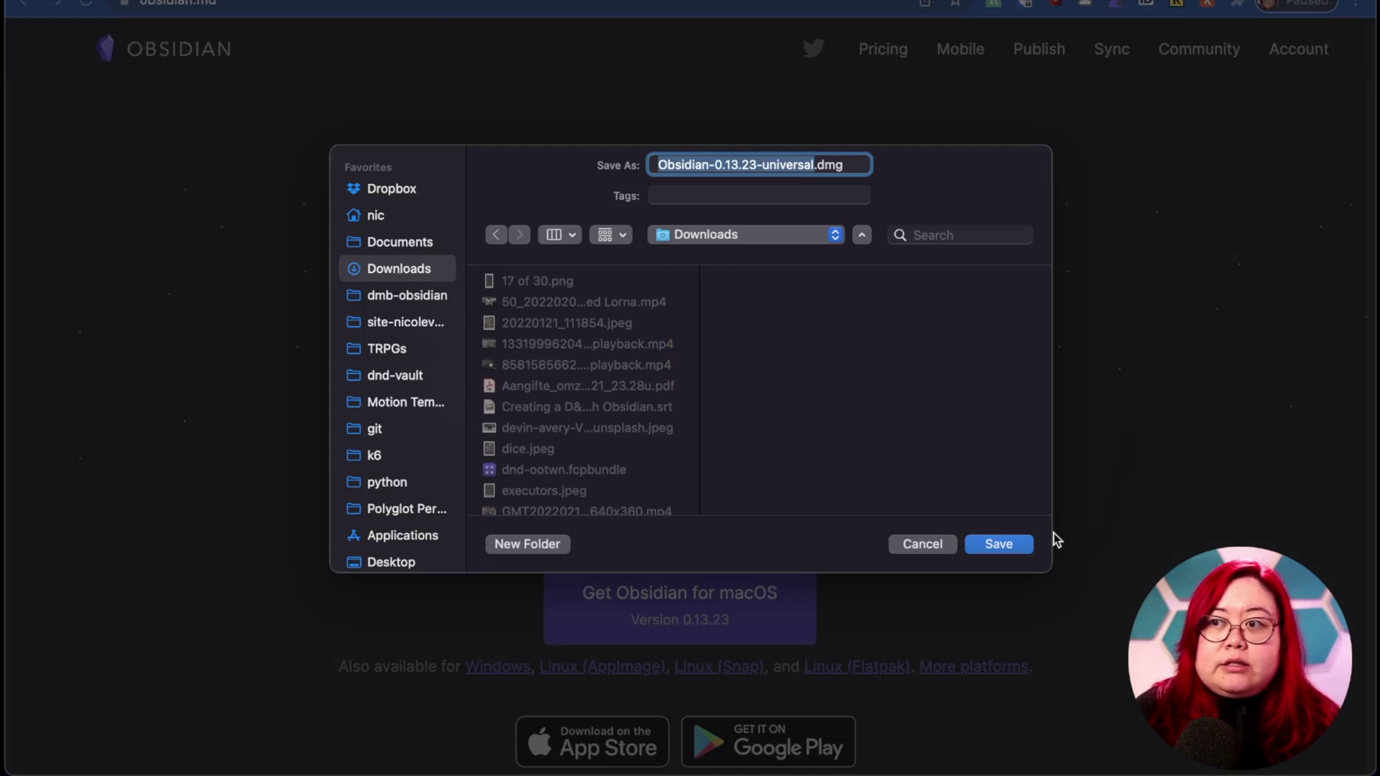
{"action": "left_click", "coordinate": [1013, 544]}
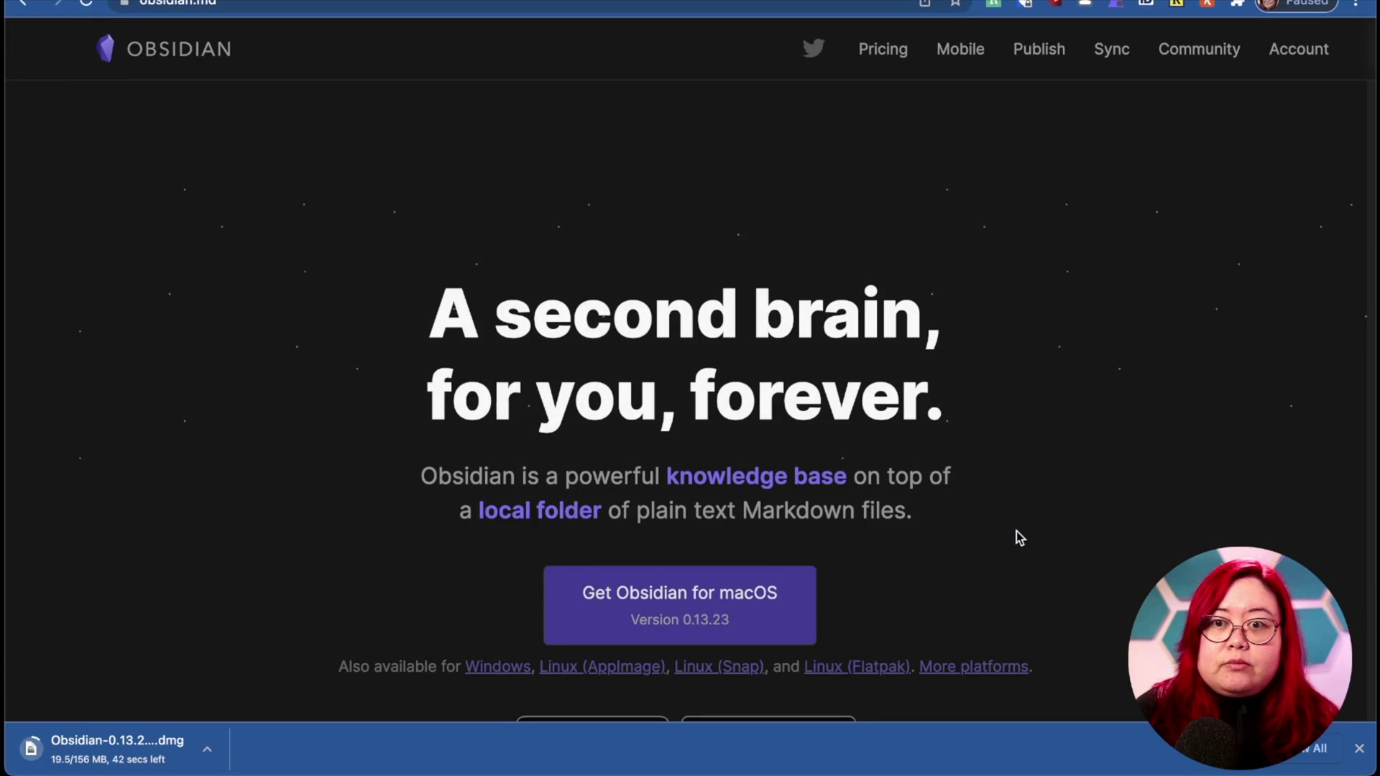
Copy Obsidian from the disk image into Applications, replacing the older installed copy.
{"action": "left_click", "coordinate": [105, 756]}
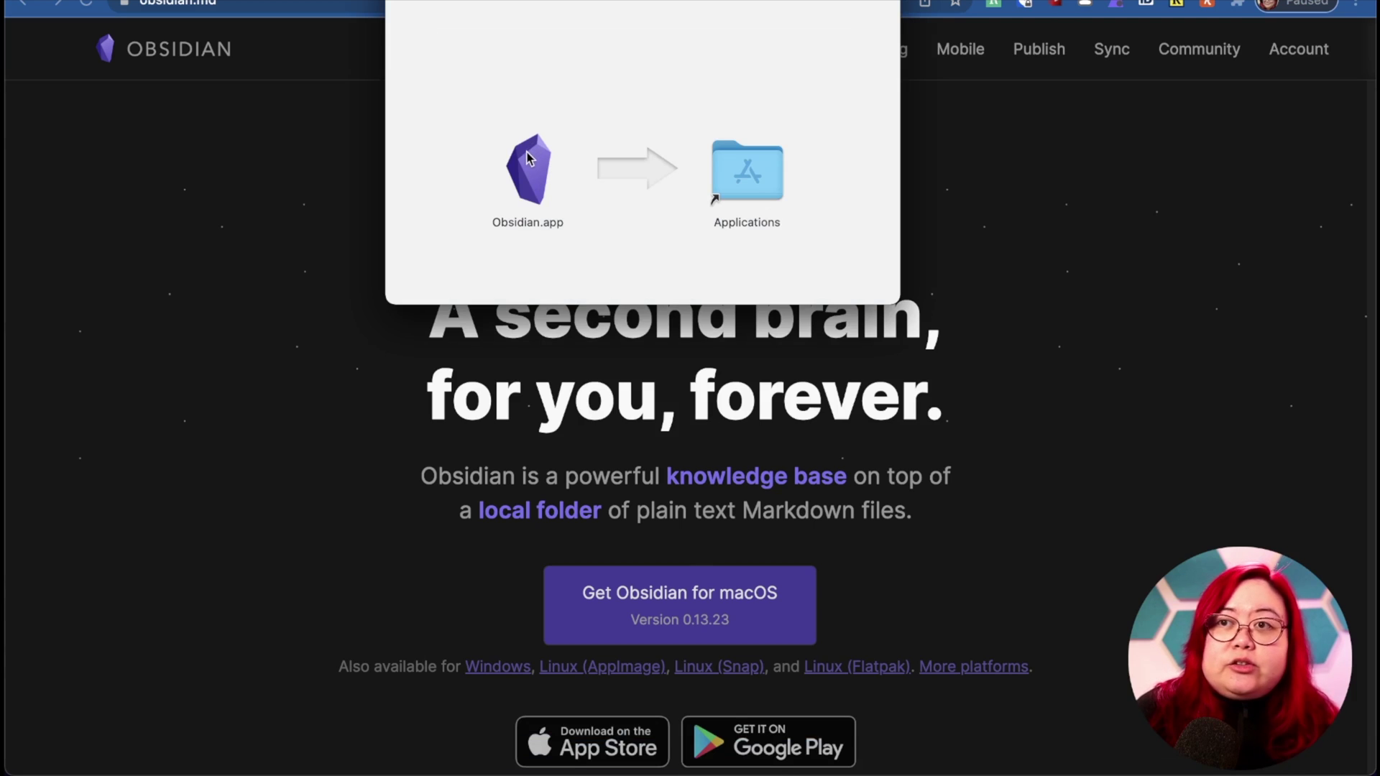
{"action": "left_click_drag", "start_coordinate": [526, 158], "coordinate": [747, 170]}
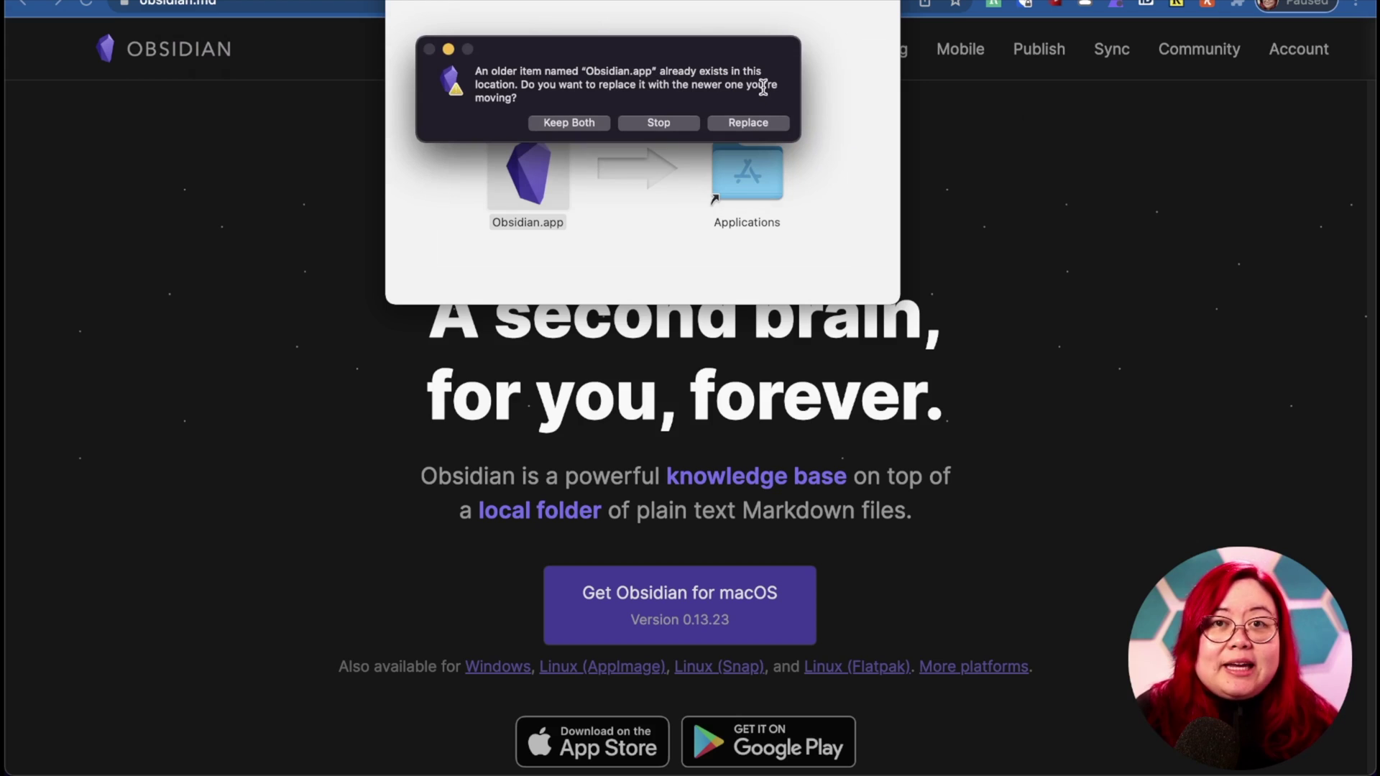
{"action": "left_click", "coordinate": [748, 123]}
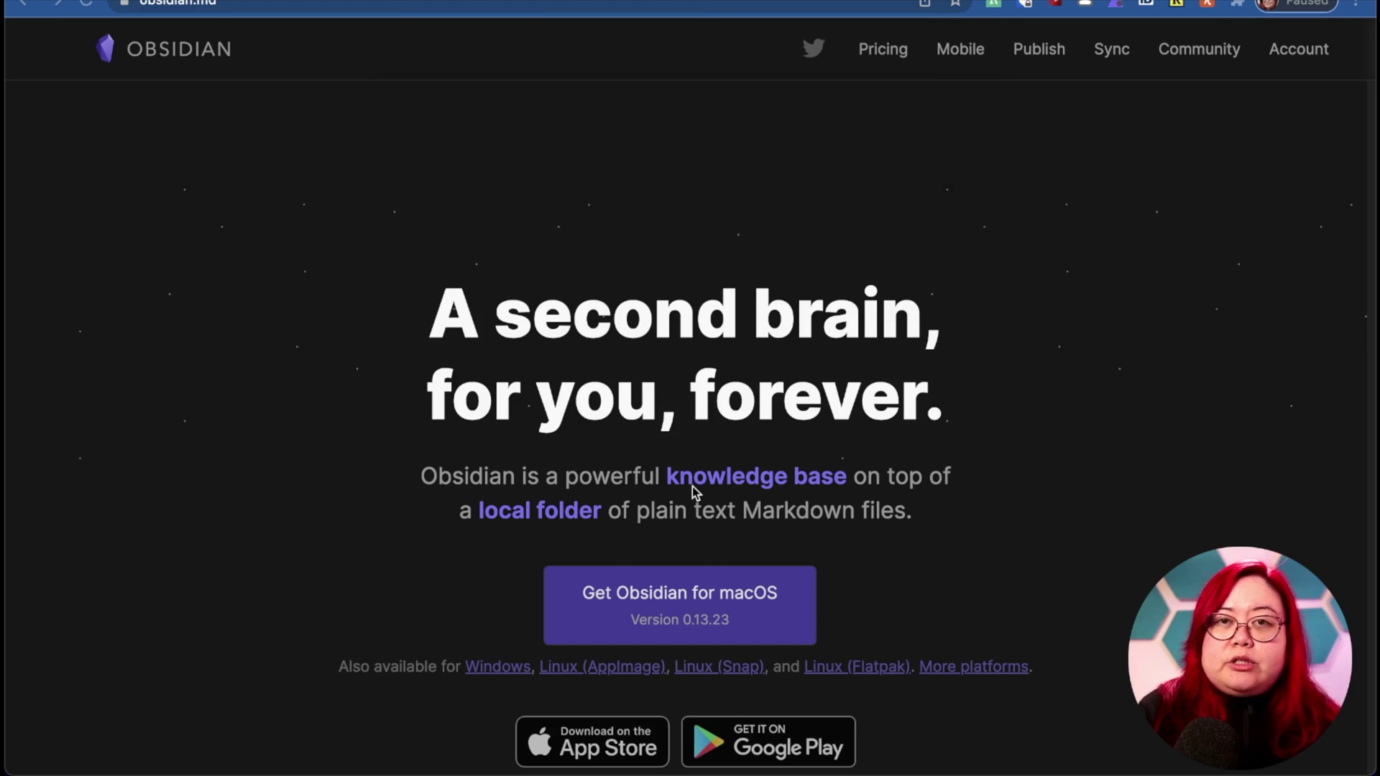
Launch Obsidian through Spotlight search.
{"action": "key", "text": "super+space"}
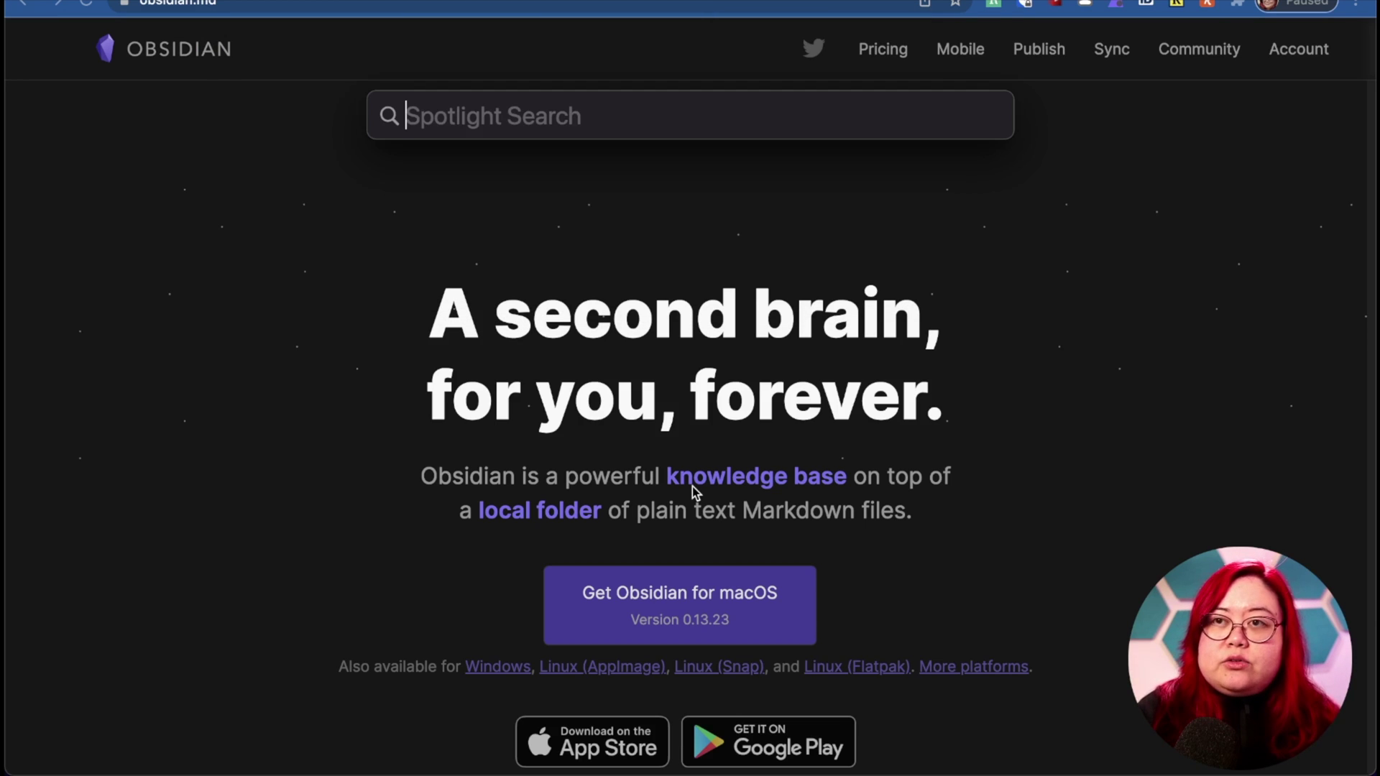
{"action": "type", "text": "obsidia"}
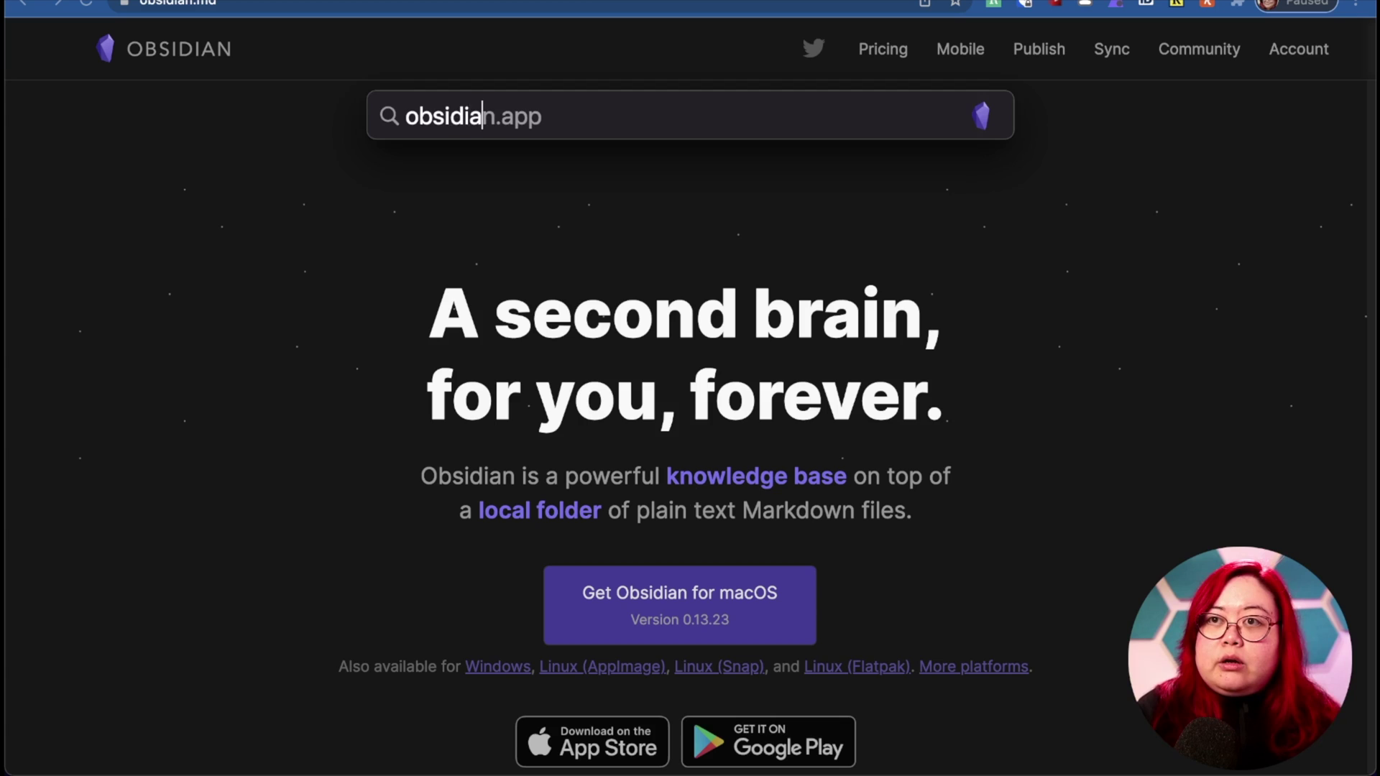
{"action": "key", "text": "Return"}
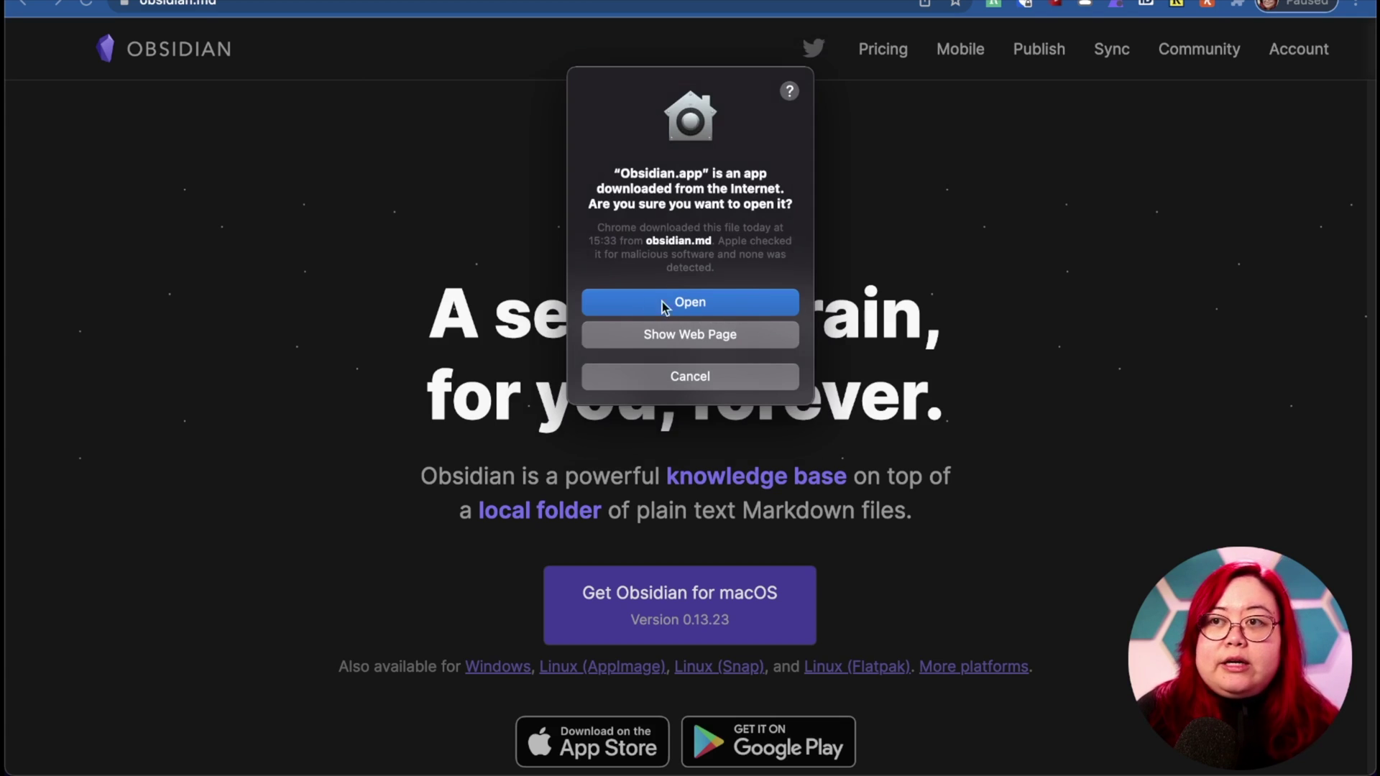
Allow the downloaded app to open and name a new vault 'demo'.
{"action": "left_click", "coordinate": [678, 308]}
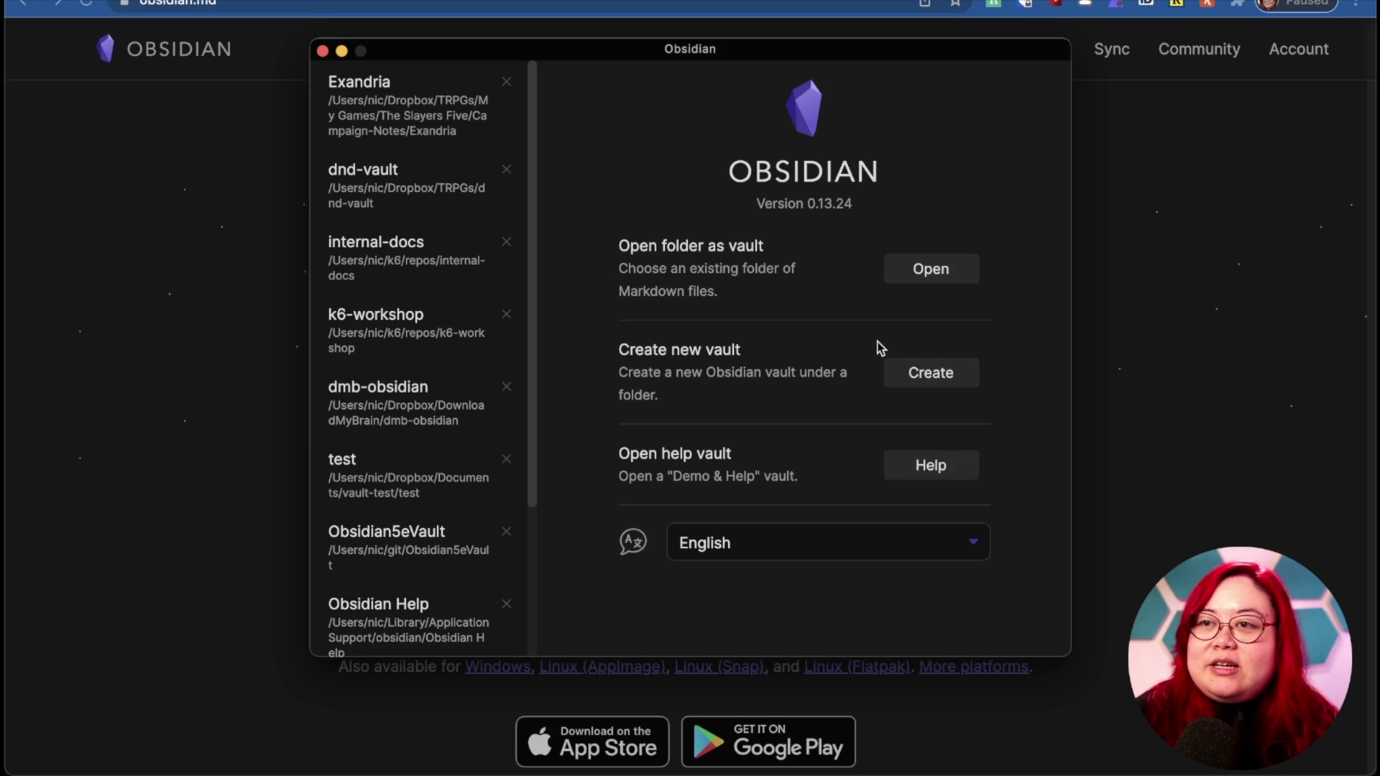
{"action": "left_click", "coordinate": [943, 382]}
{"action": "left_click", "coordinate": [955, 317]}
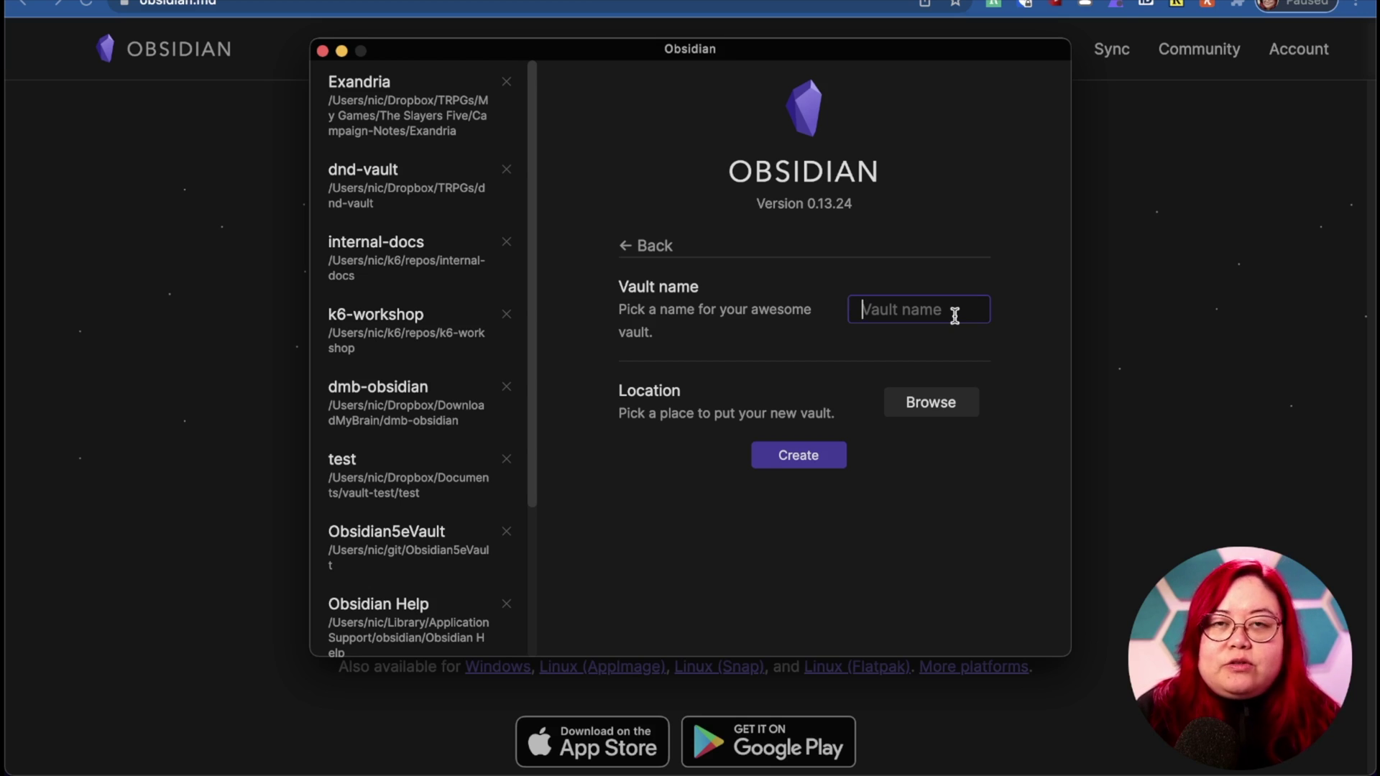
{"action": "type", "text": "demo"}
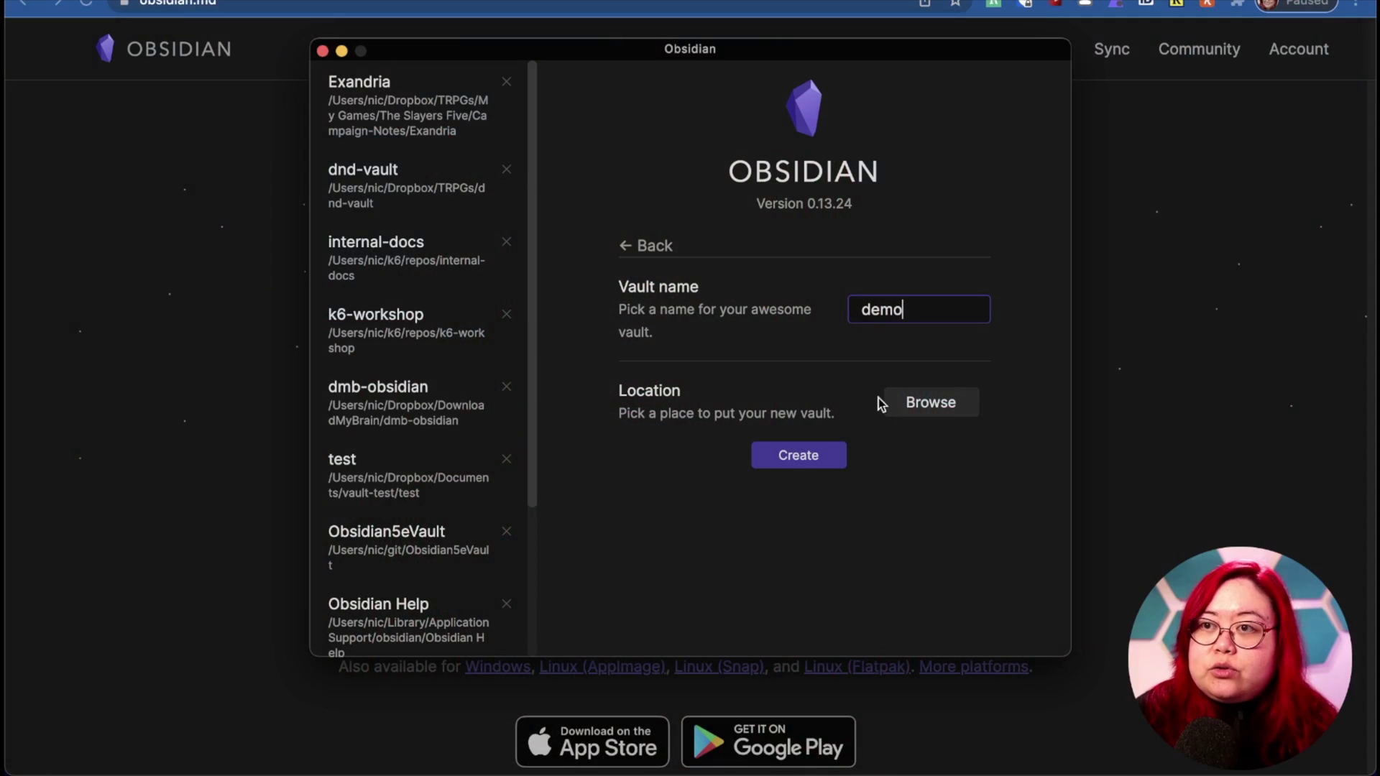
Create the demo vault in the Dropbox folder and turn on Live Preview.
{"action": "left_click", "coordinate": [954, 417]}
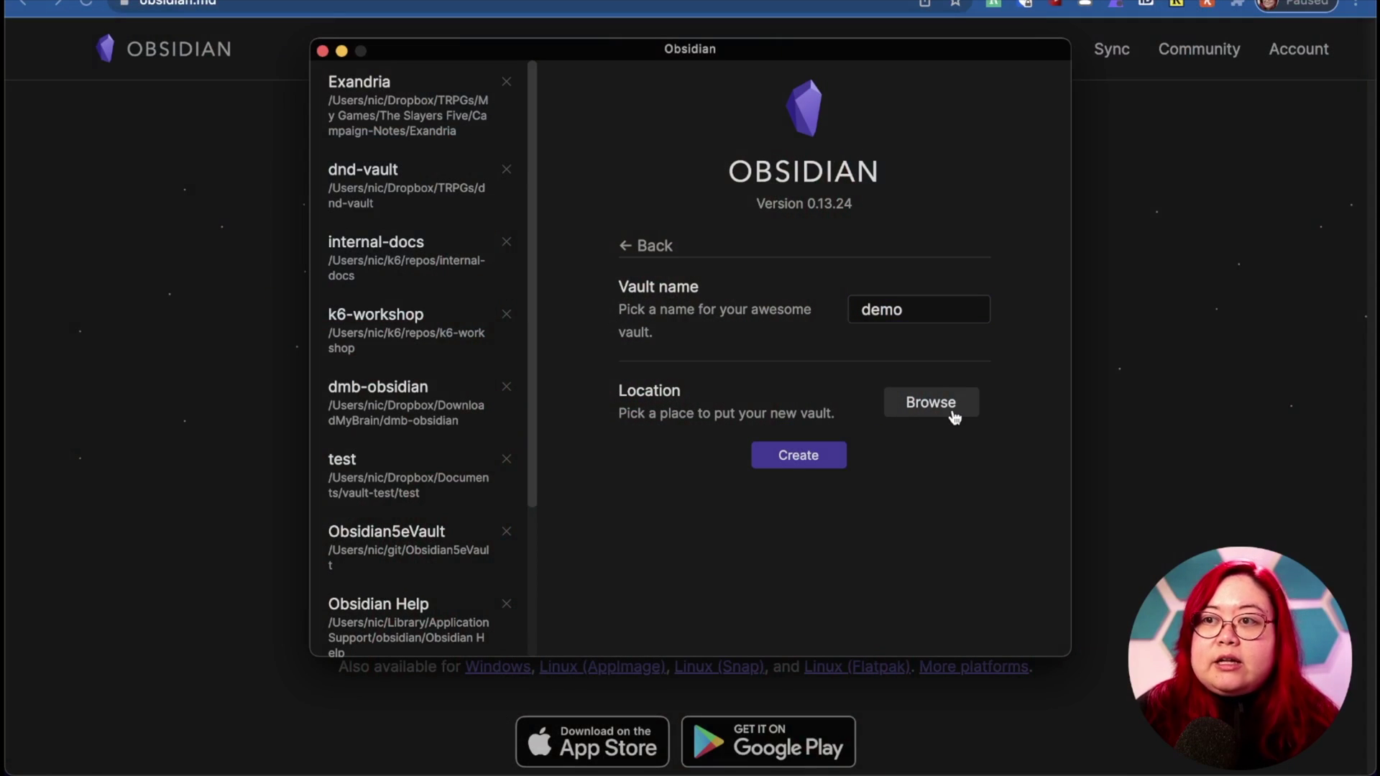
{"action": "left_click", "coordinate": [963, 400]}
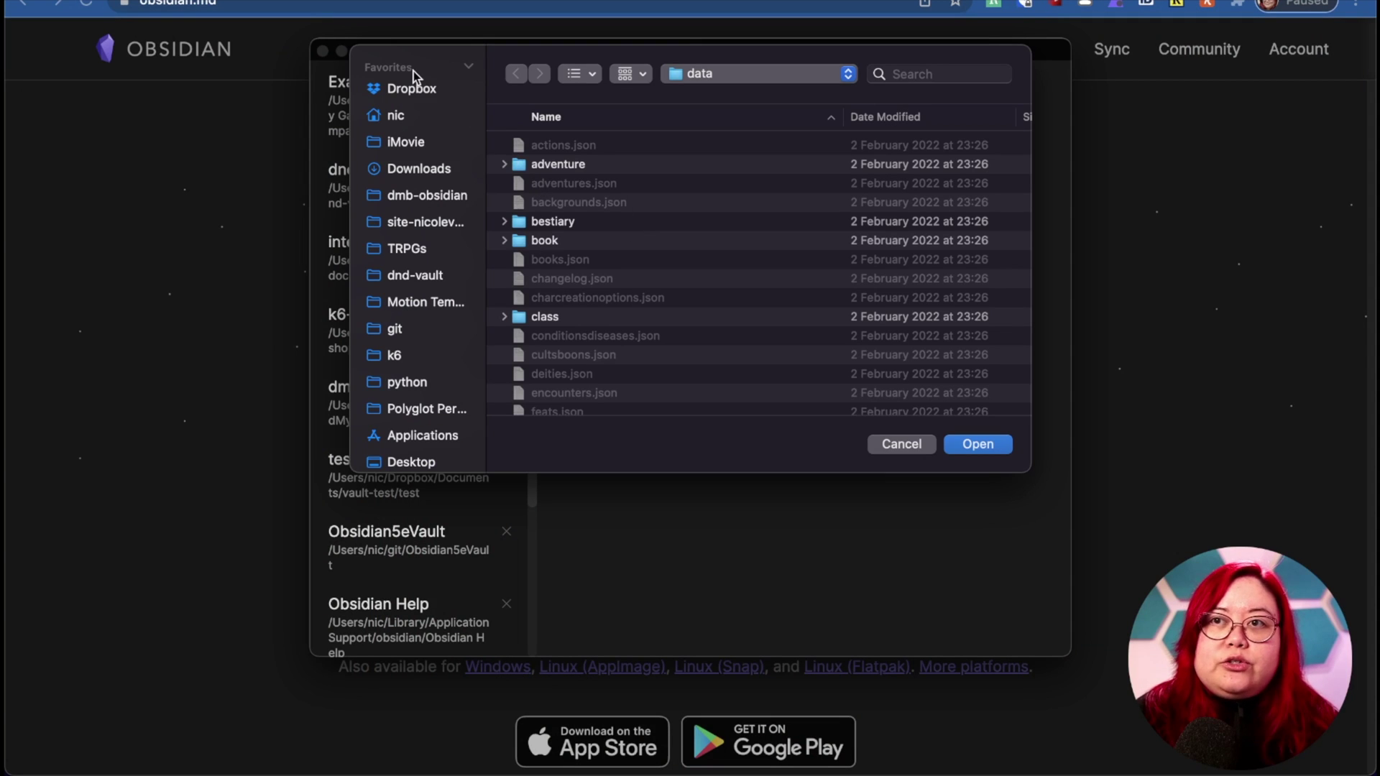
{"action": "left_click", "coordinate": [424, 92]}
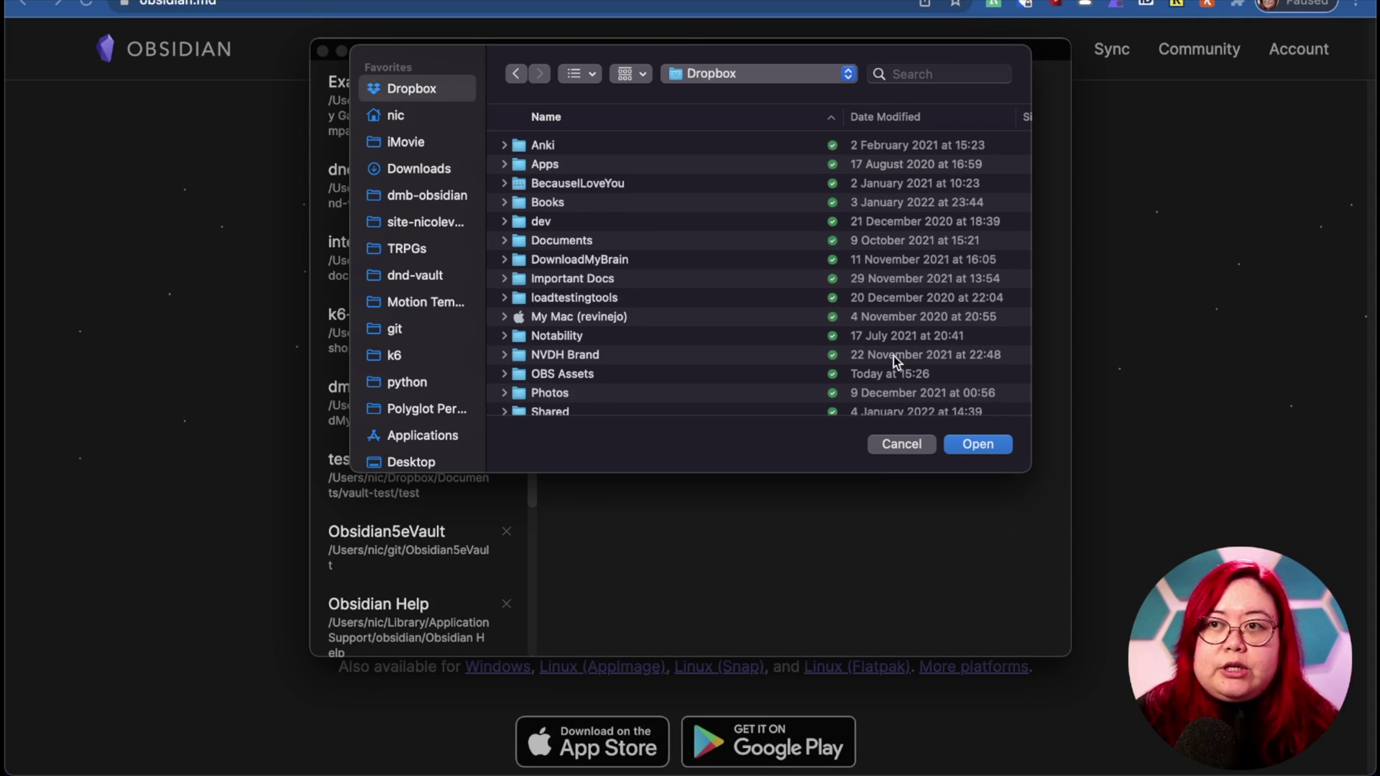
{"action": "left_click", "coordinate": [982, 444]}
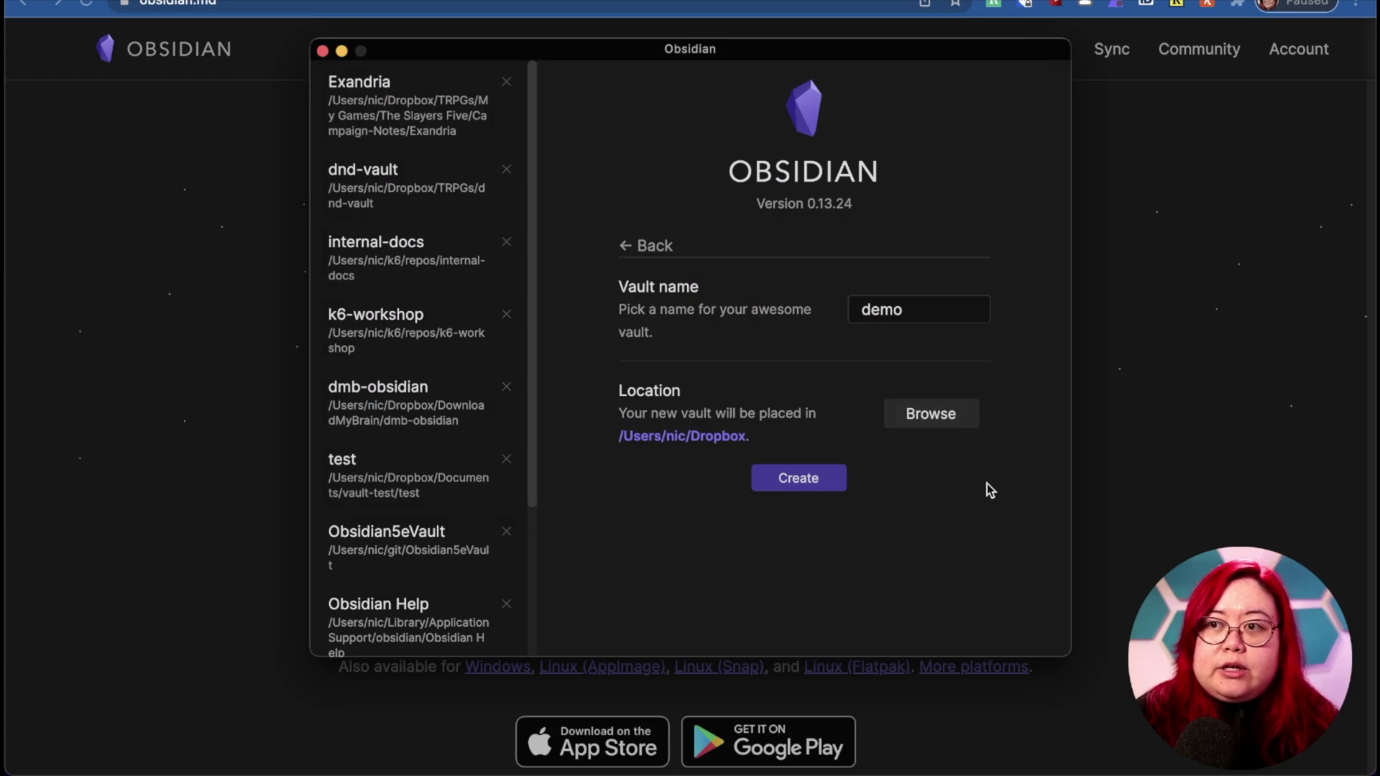
{"action": "left_click", "coordinate": [787, 481]}
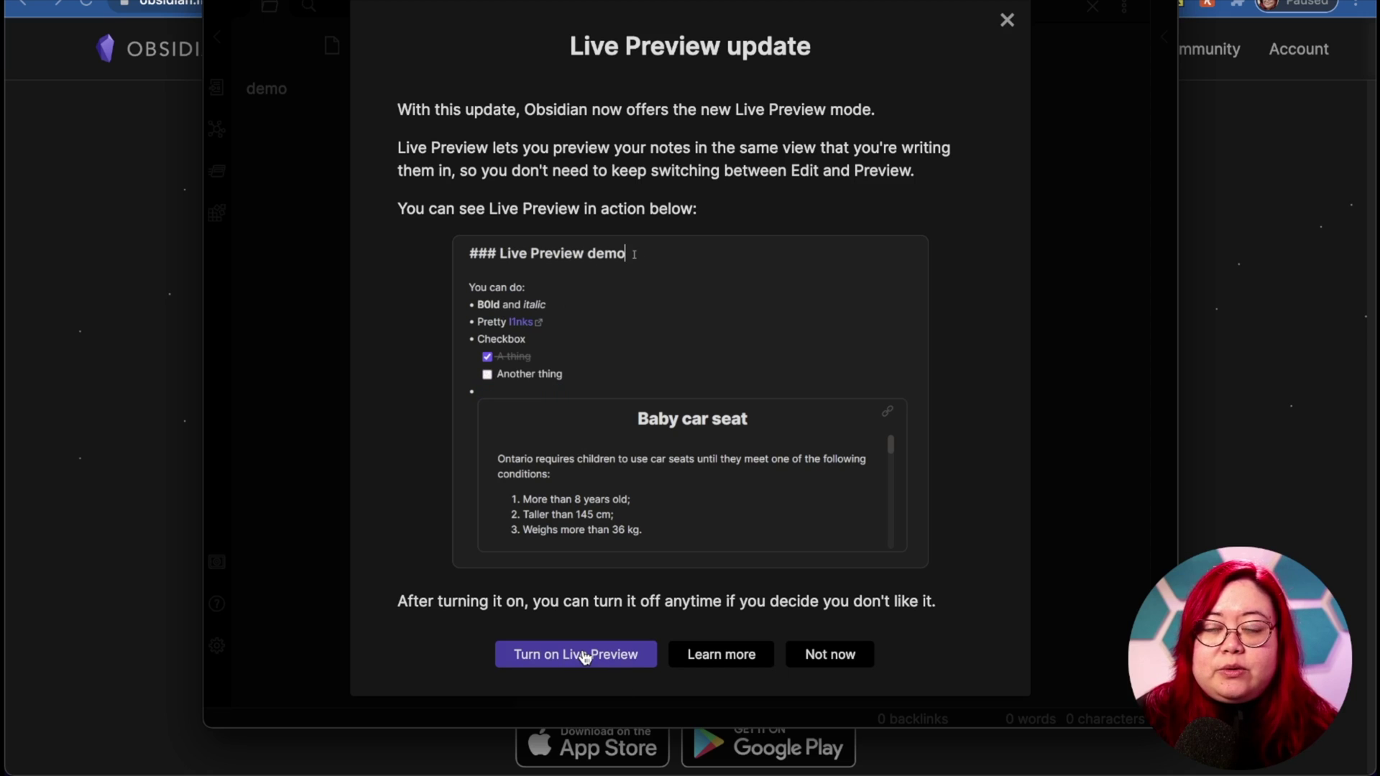
{"action": "left_click", "coordinate": [582, 654]}
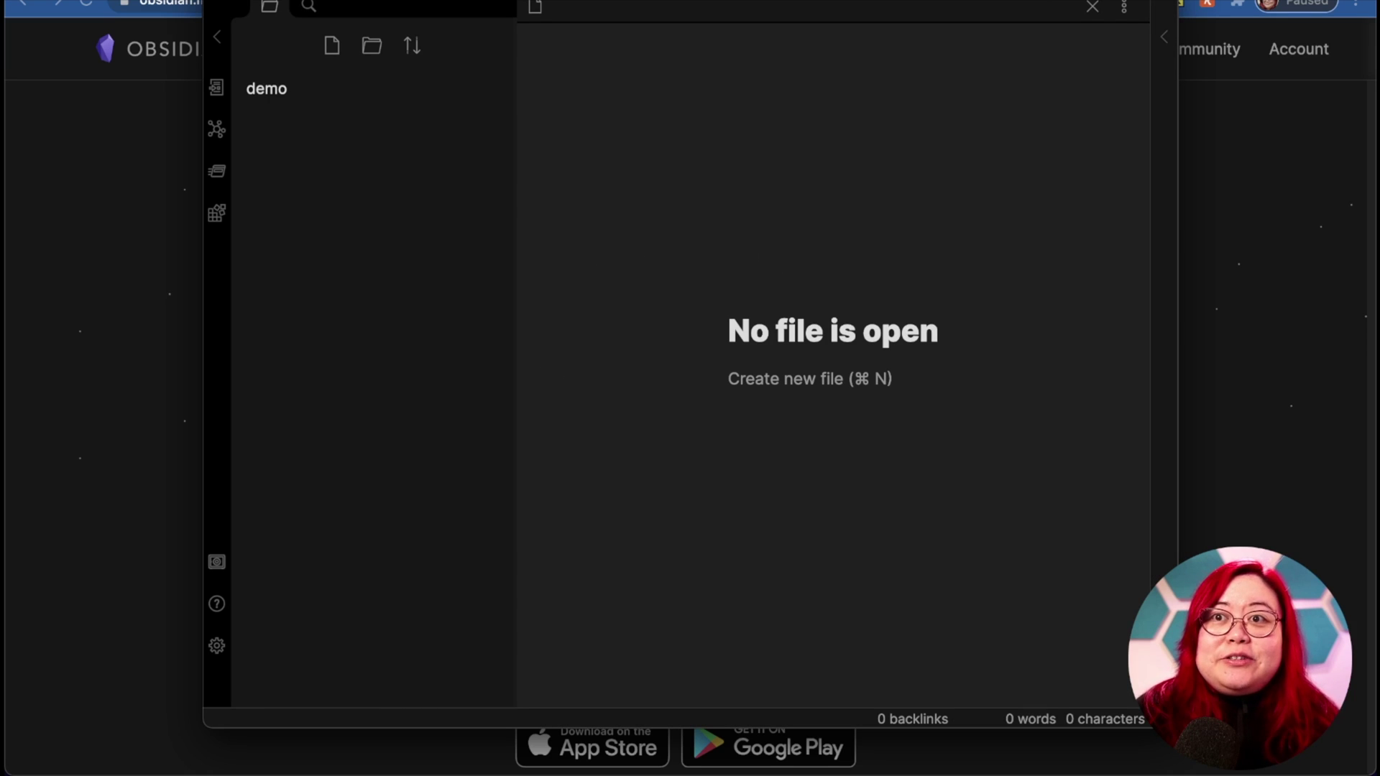
{"action": "key", "text": "ctrl+super+f"}
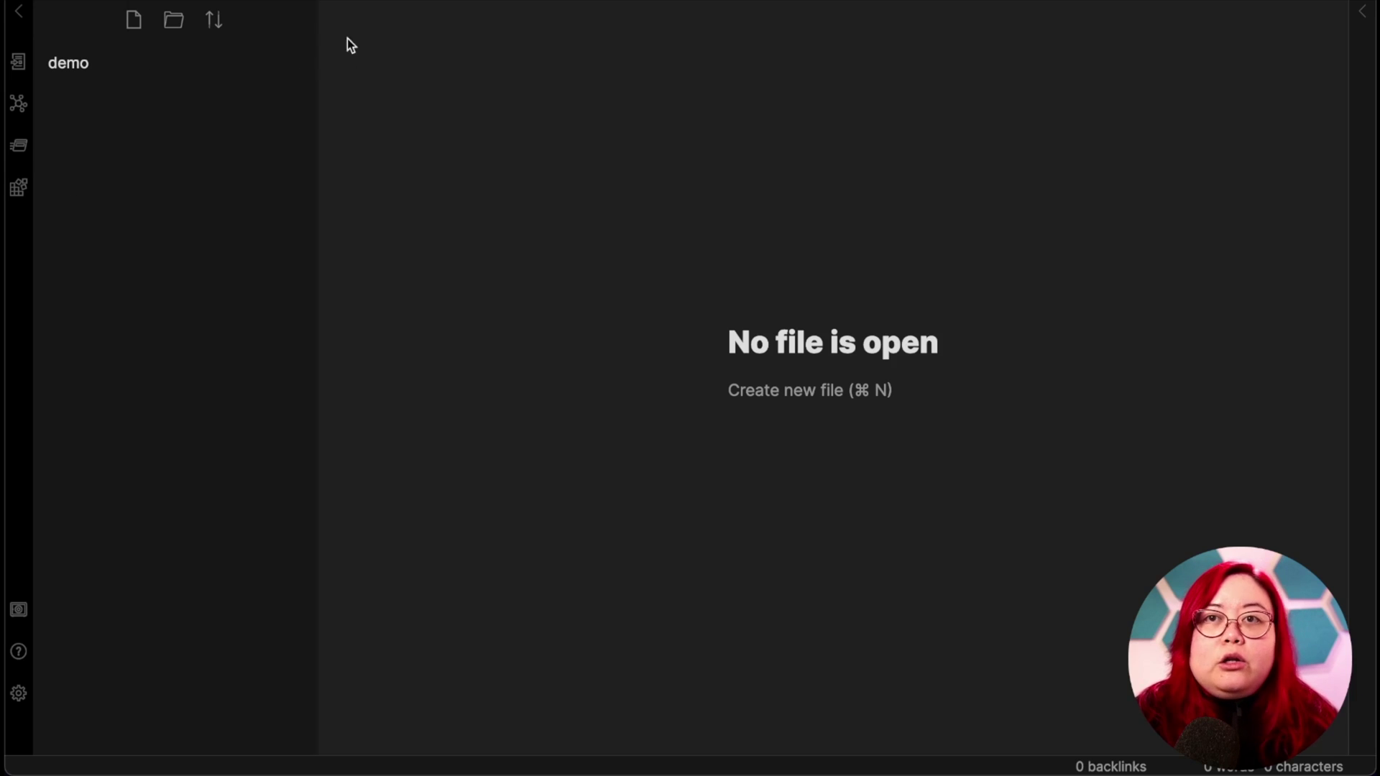
{"action": "key", "text": "super+shift+f"}
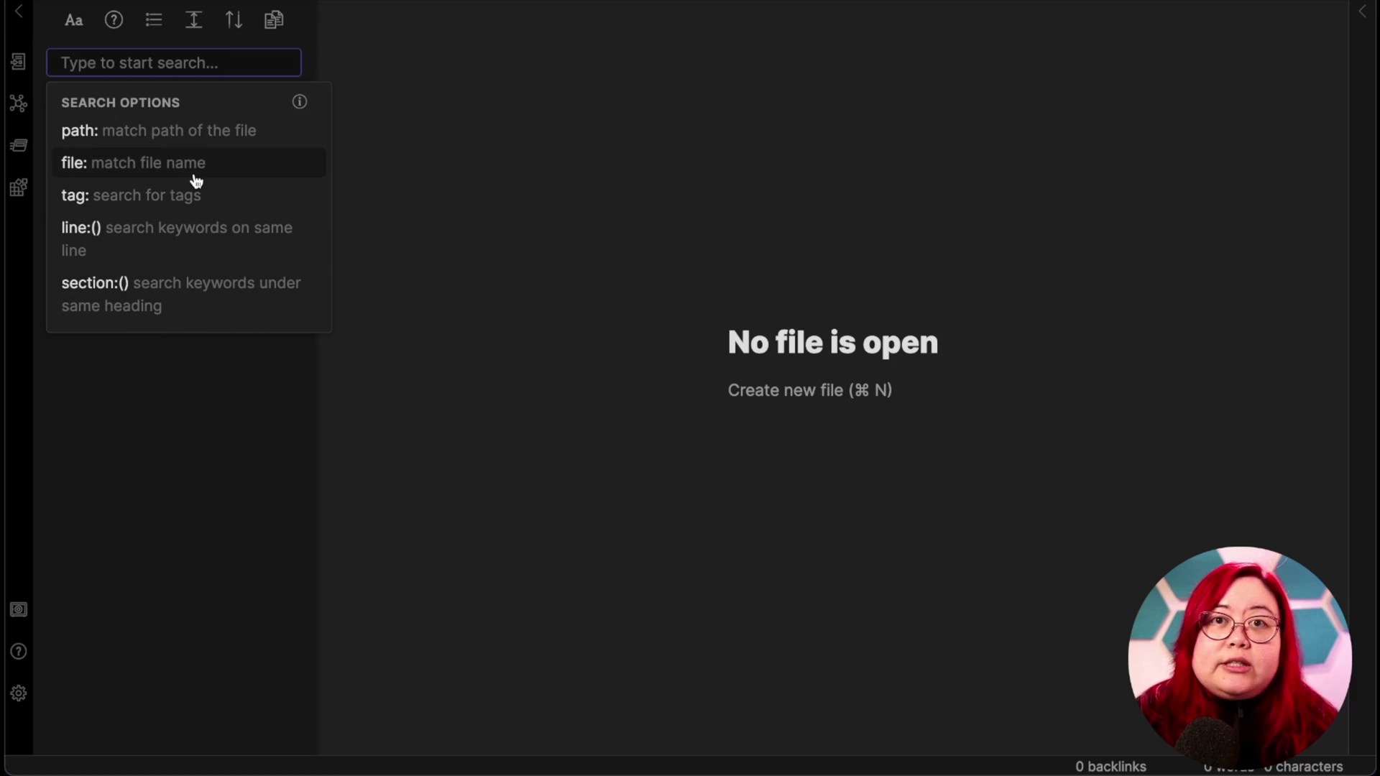
{"action": "left_click", "coordinate": [72, 20]}
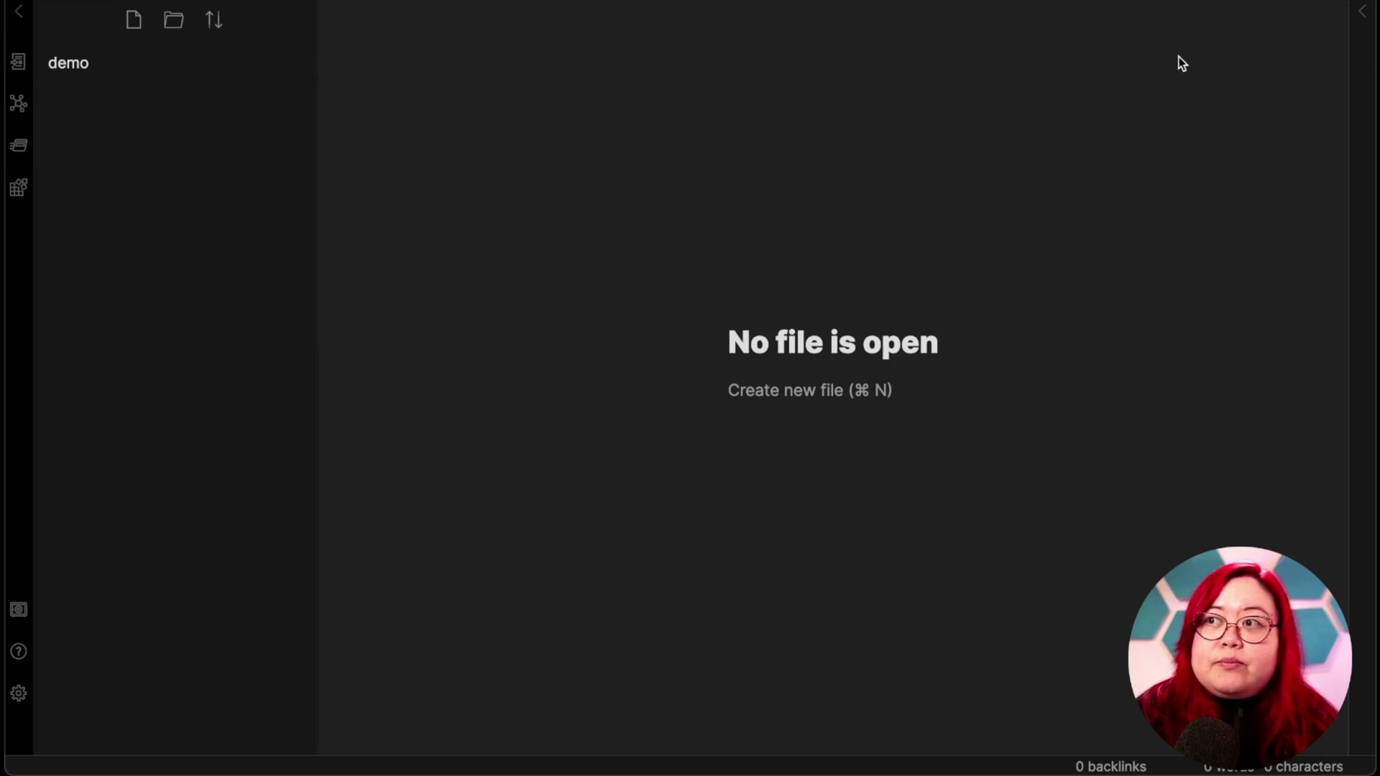
{"action": "left_click", "coordinate": [1369, 16]}
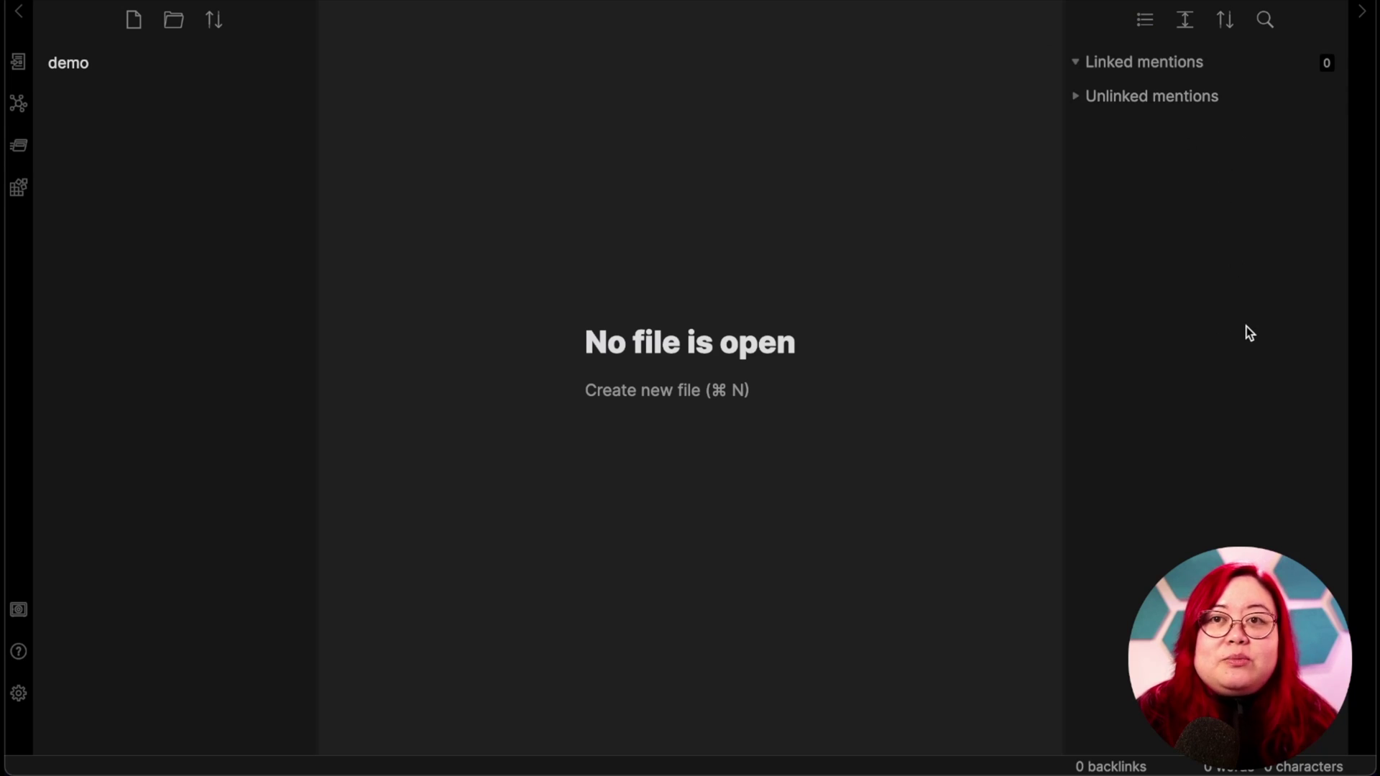
{"action": "left_click", "coordinate": [1362, 12]}
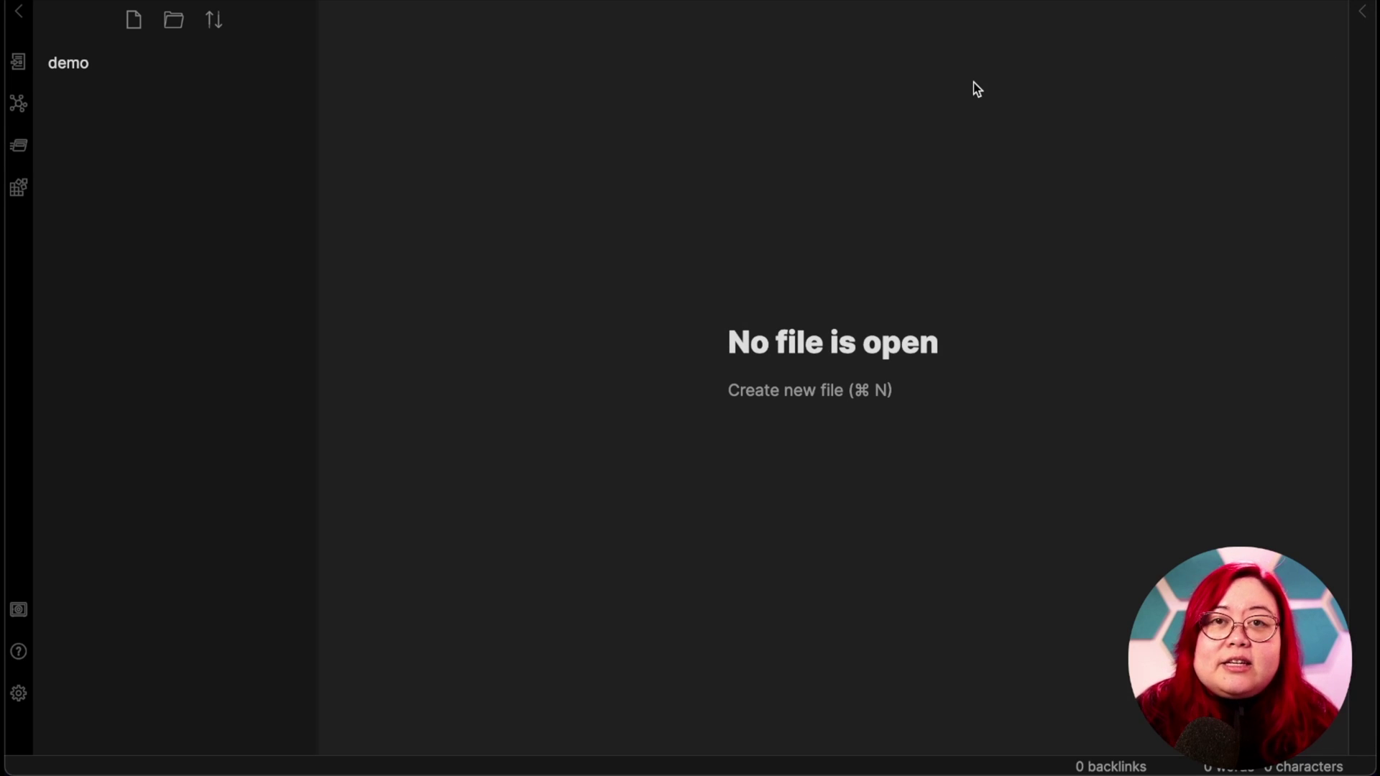
Create a new note in demo titled 'My first note'.
{"action": "left_click", "coordinate": [134, 22]}
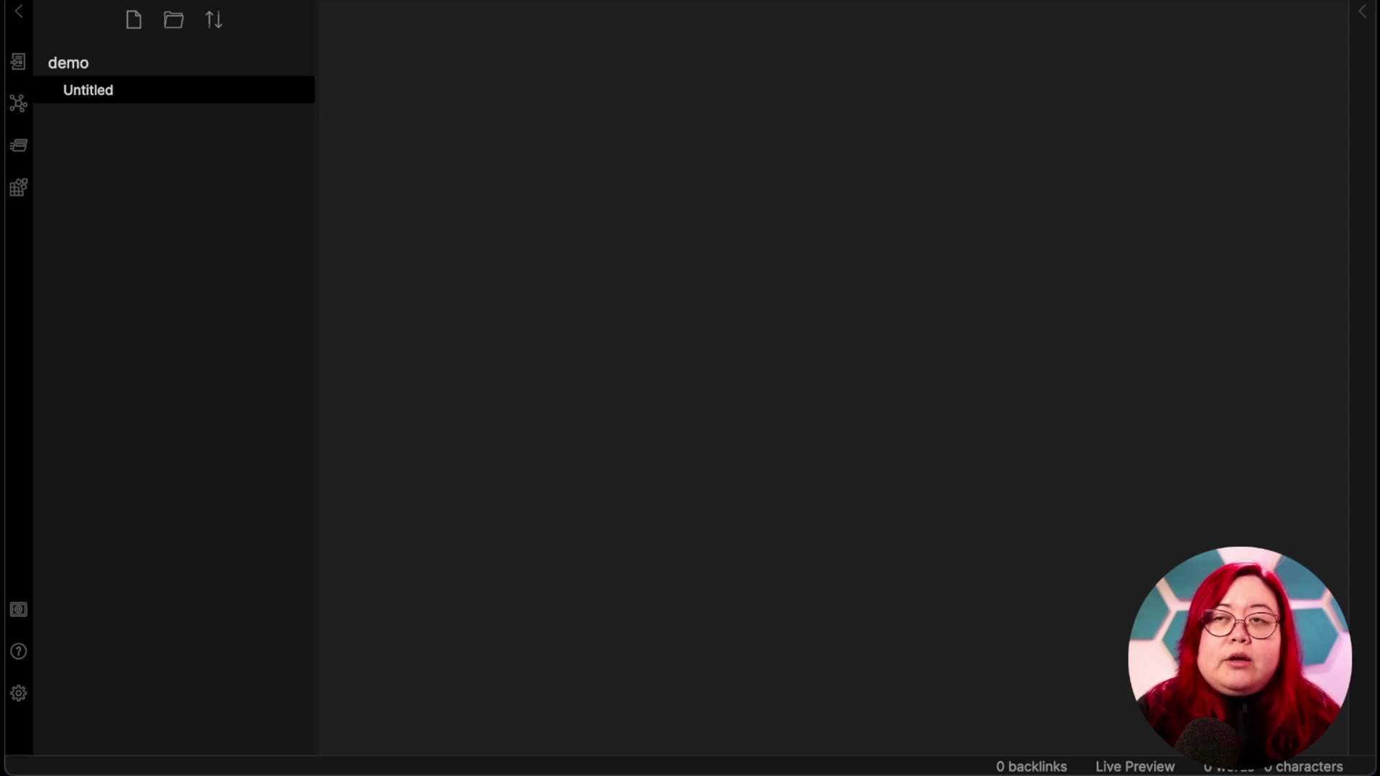
{"action": "type", "text": "My first note"}
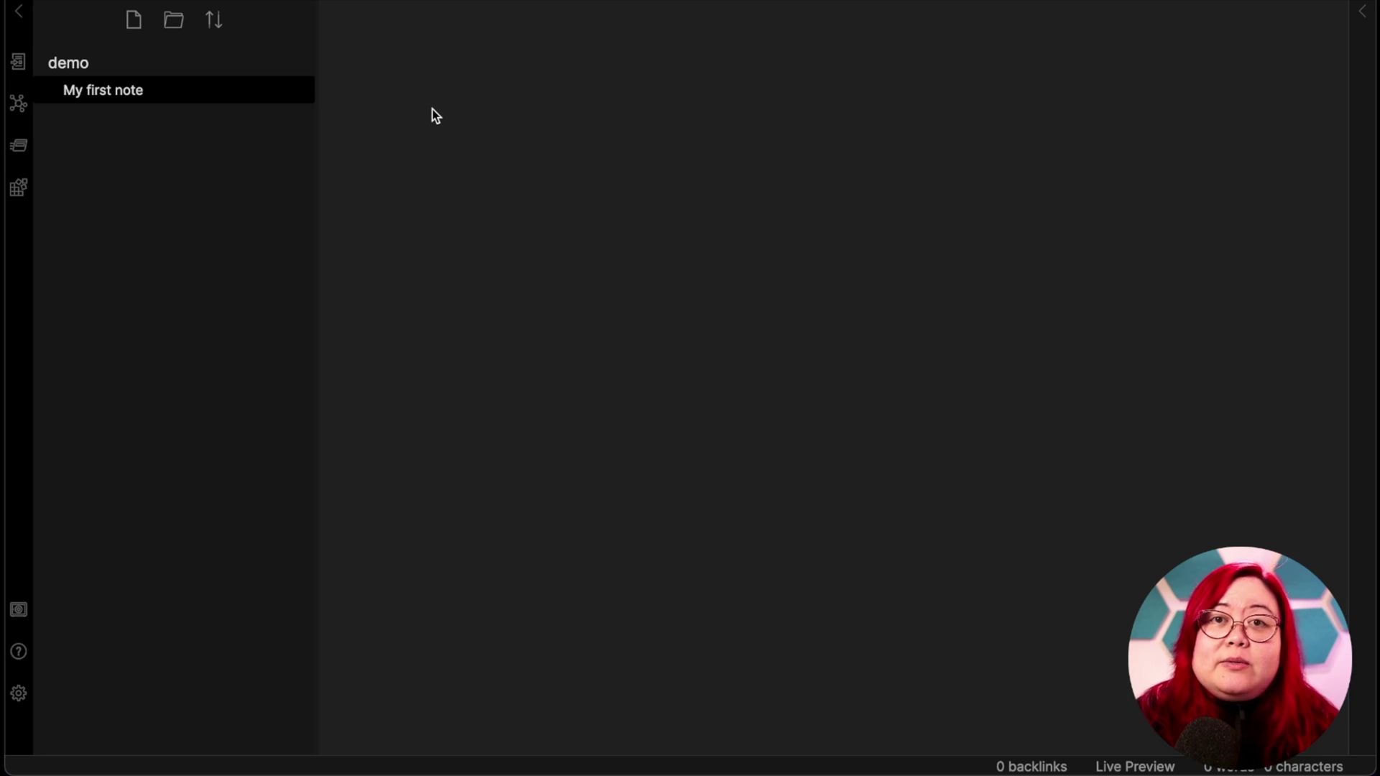
{"action": "right_click", "coordinate": [149, 97]}
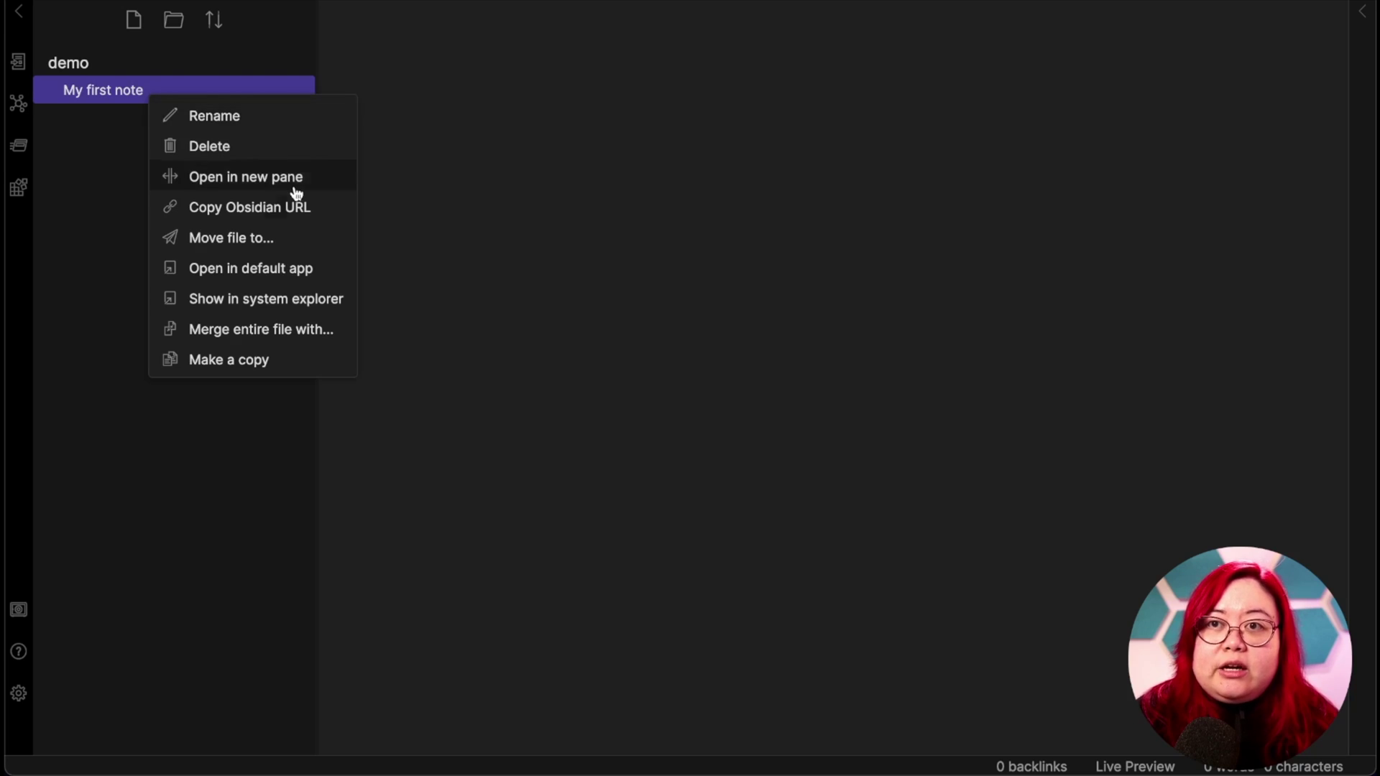
Reveal 'My first note.md' in Finder and inspect its file details.
{"action": "left_click", "coordinate": [234, 303]}
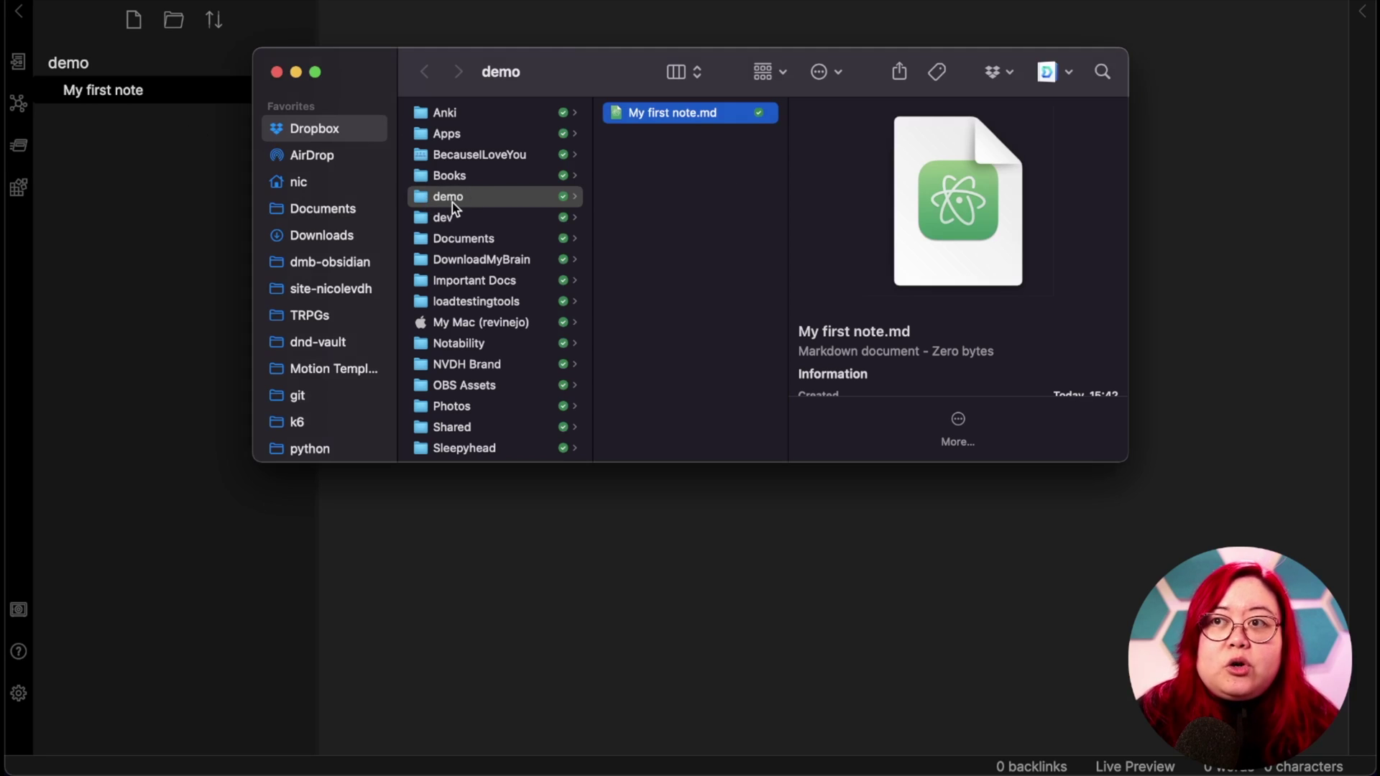
{"action": "left_click", "coordinate": [675, 145]}
{"action": "left_click", "coordinate": [636, 114]}
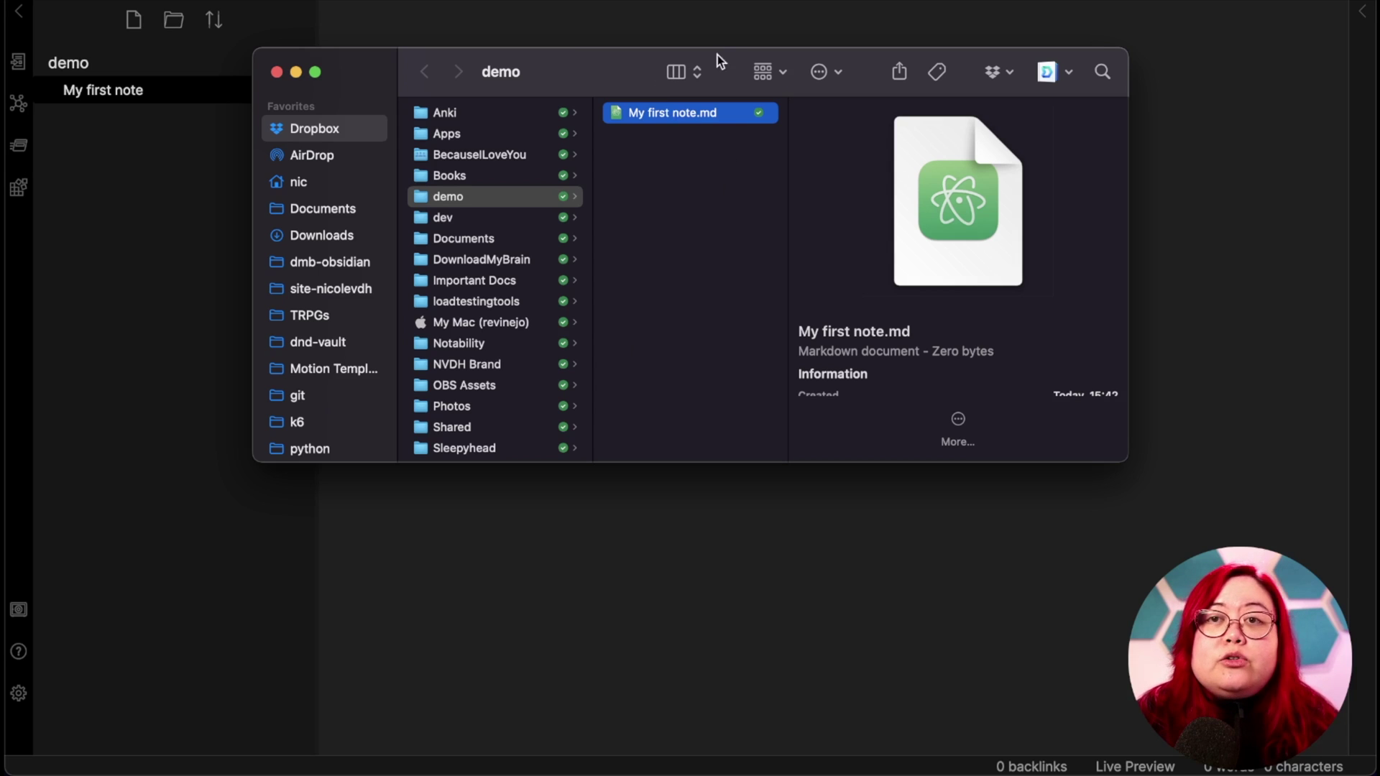
Write headings '# My first note', '## Second heading' and '### Third' in the note.
{"action": "key", "text": "super+w"}
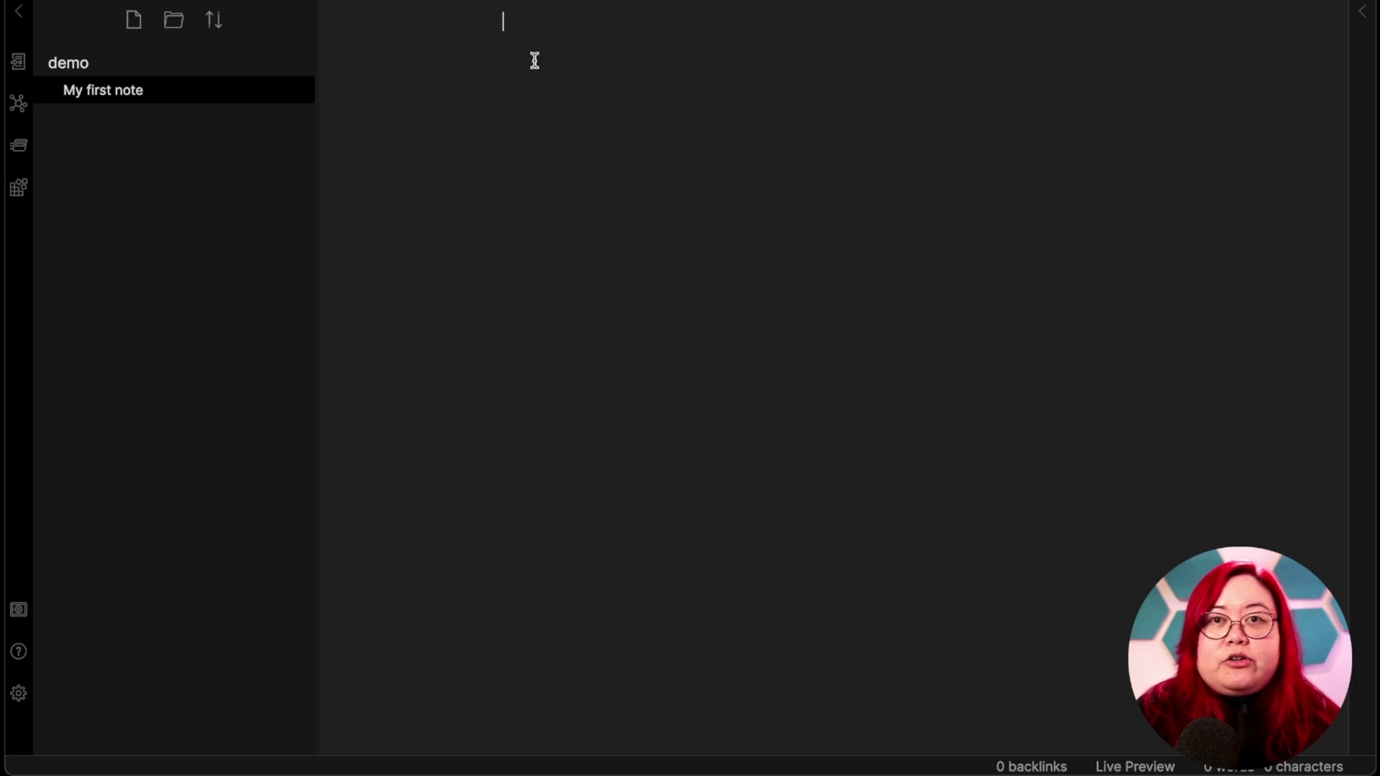
{"action": "type", "text": "#"}
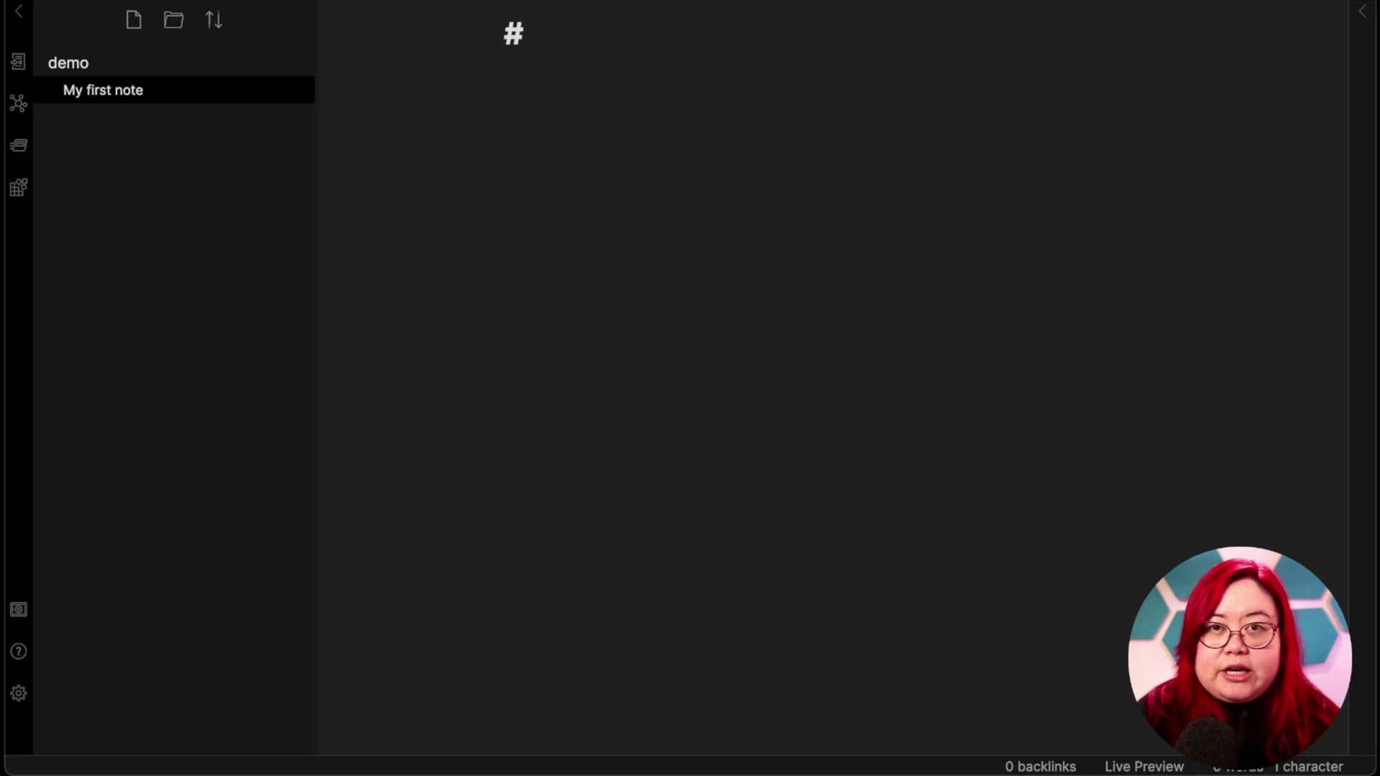
{"action": "type", "text": " My first note"}
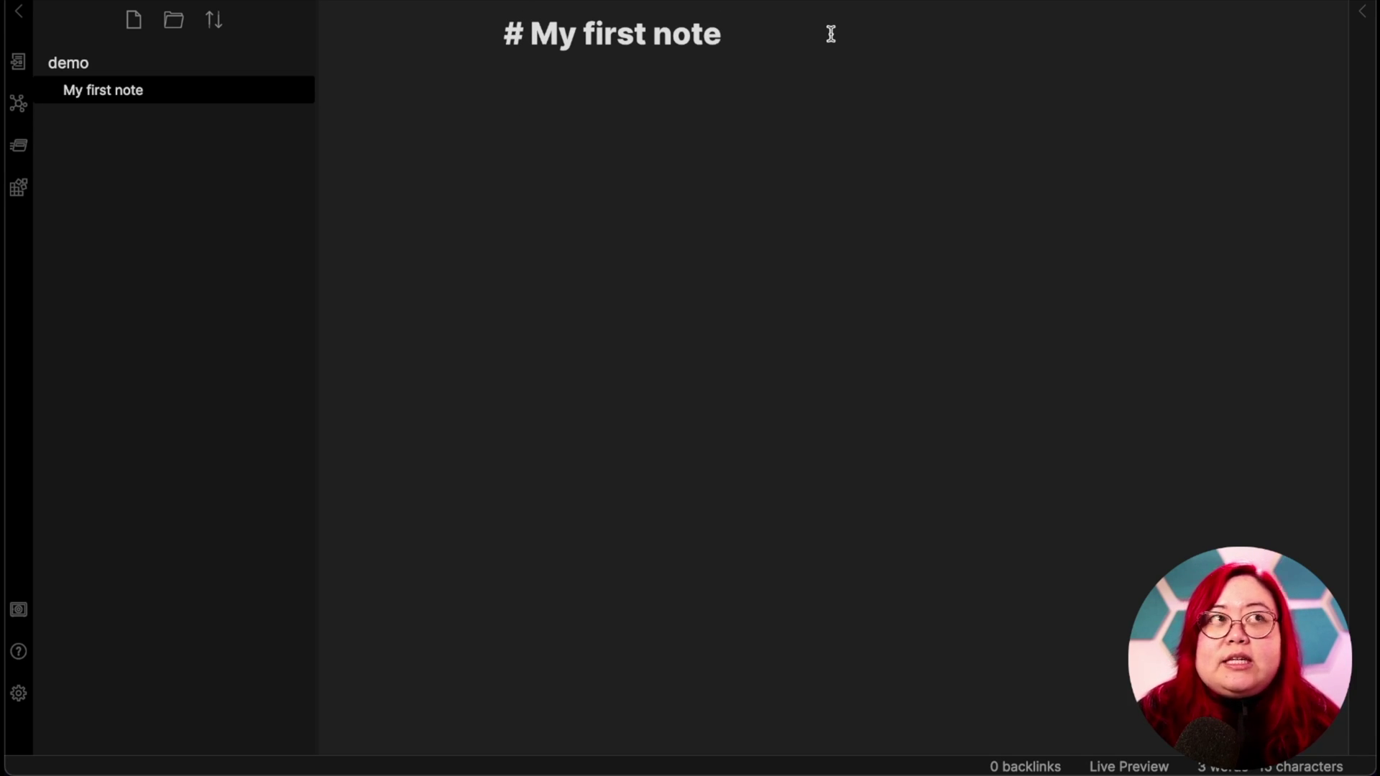
{"action": "key", "text": "Return"}
{"action": "type", "text": "##"}
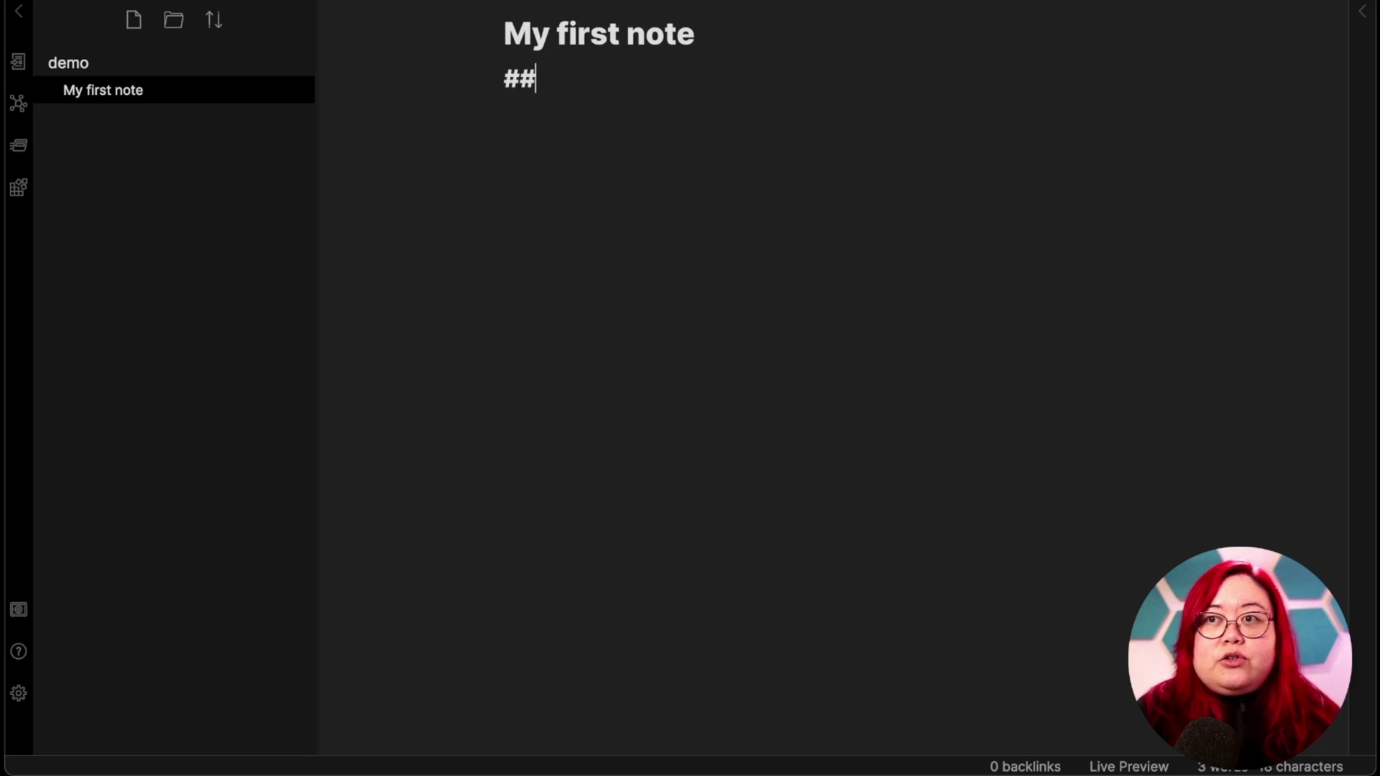
{"action": "type", "text": " Second heading"}
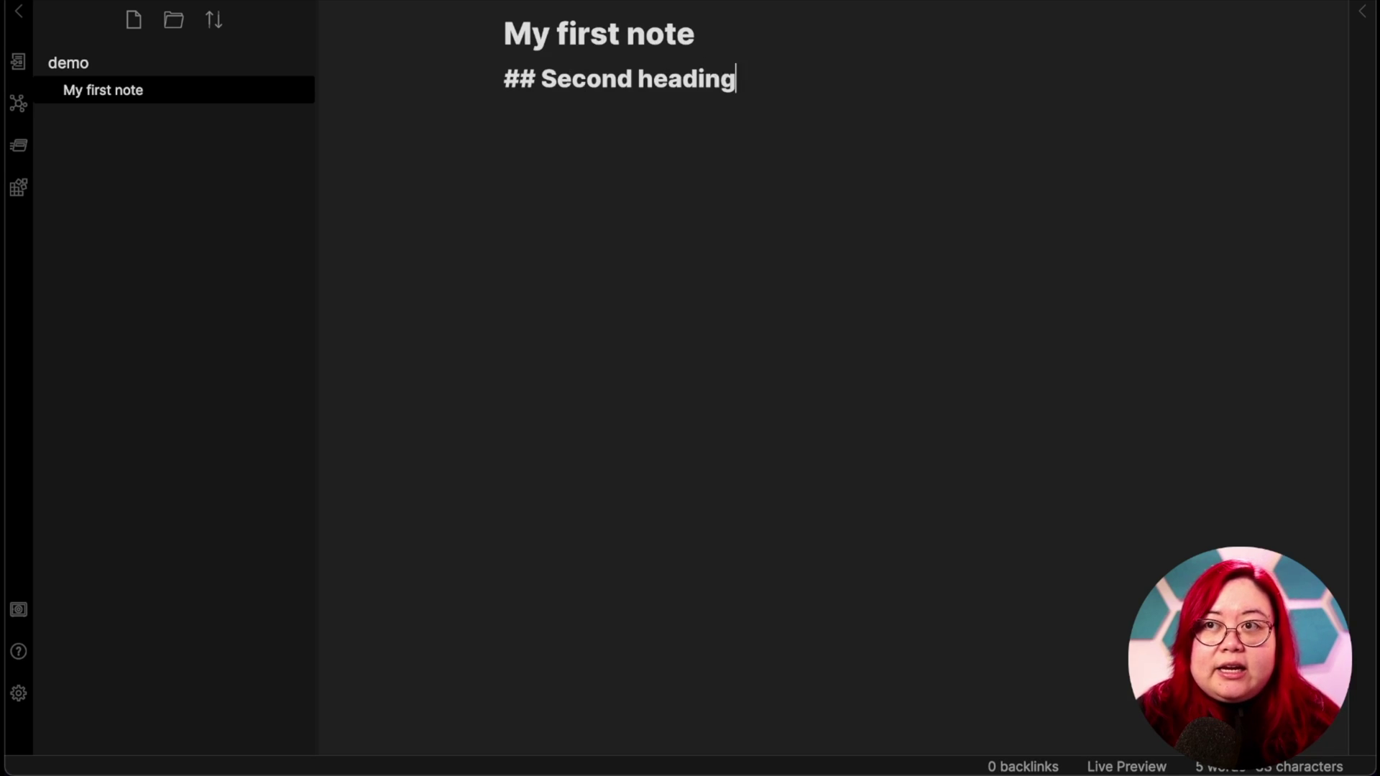
{"action": "key", "text": "Return"}
{"action": "type", "text": "##"}
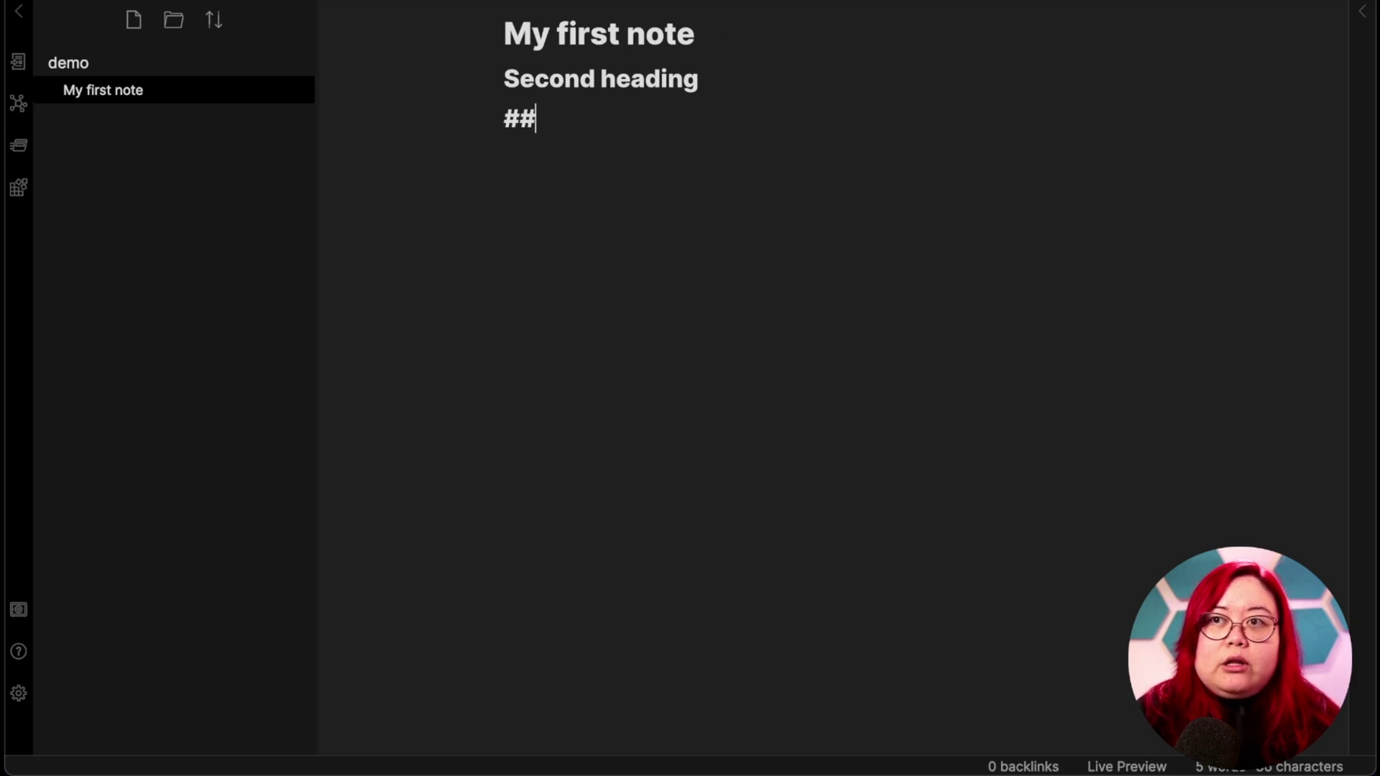
{"action": "type", "text": "# Third"}
{"action": "key", "text": "Return"}
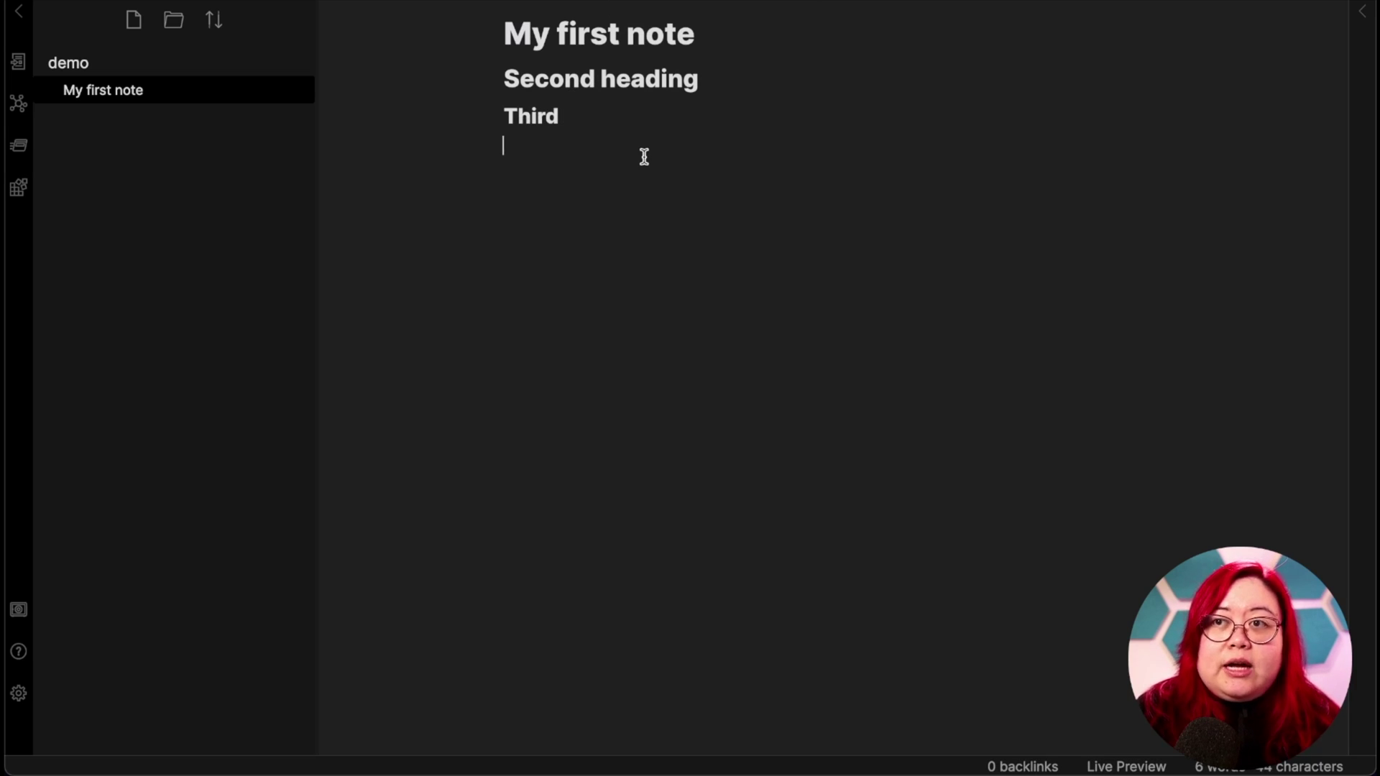
{"action": "left_click", "coordinate": [503, 116]}
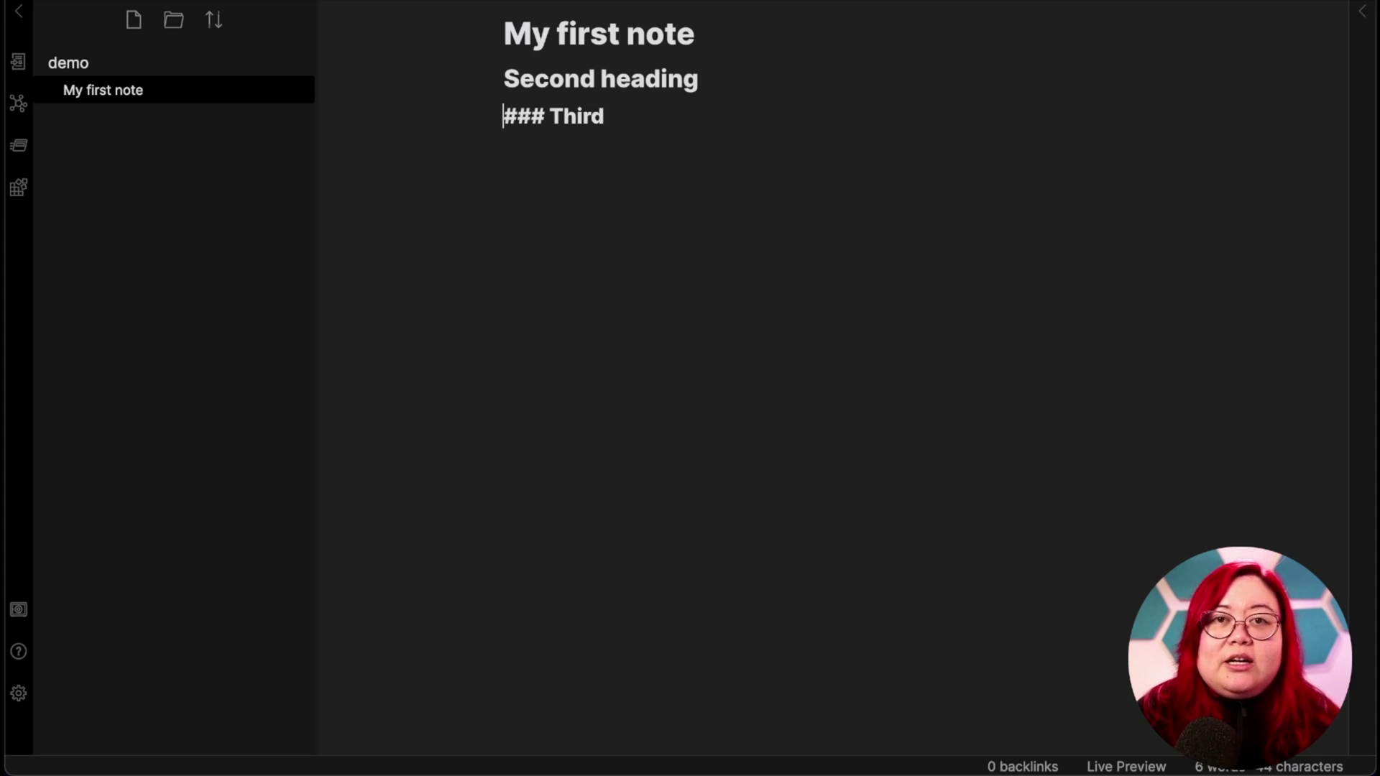
{"action": "left_click", "coordinate": [503, 145]}
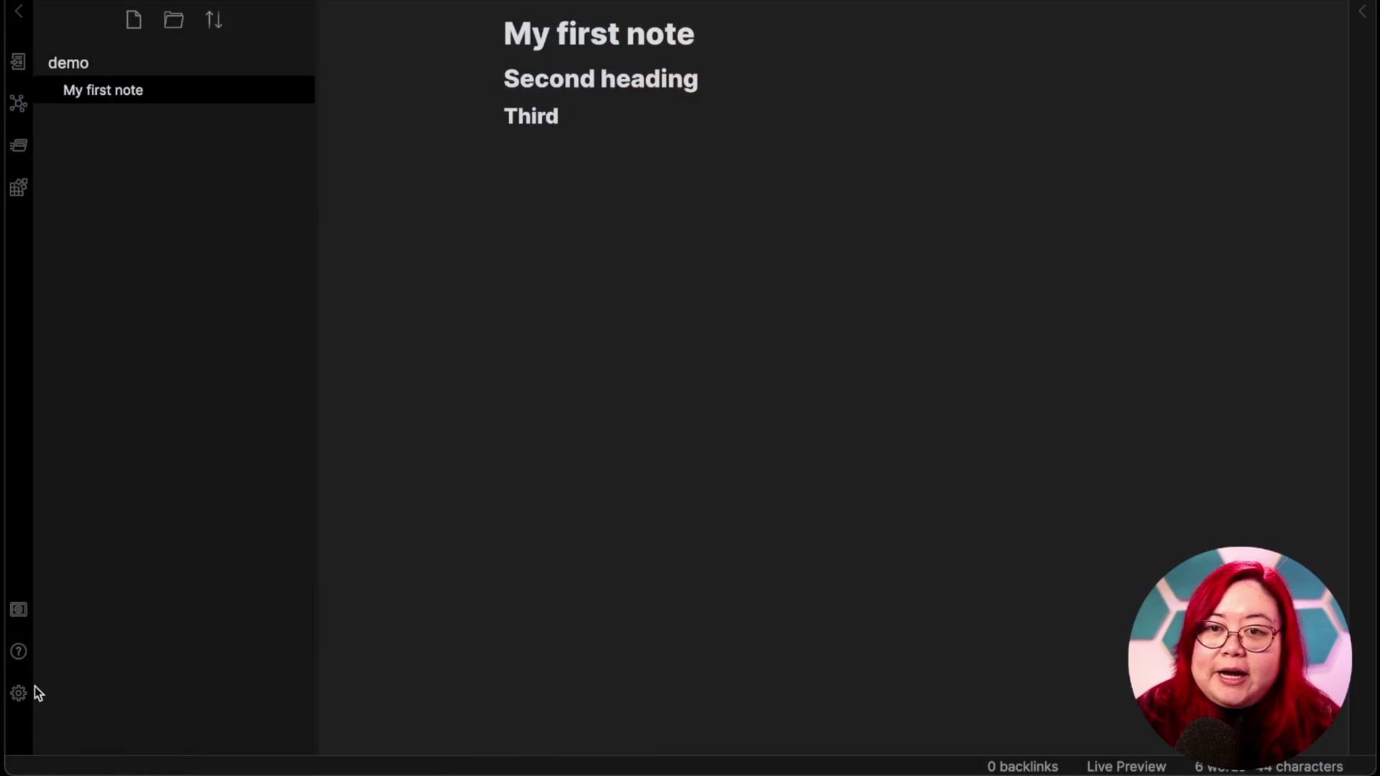
Switch on the Daily notes toggle under Settings > Core plugins.
{"action": "left_click", "coordinate": [24, 696]}
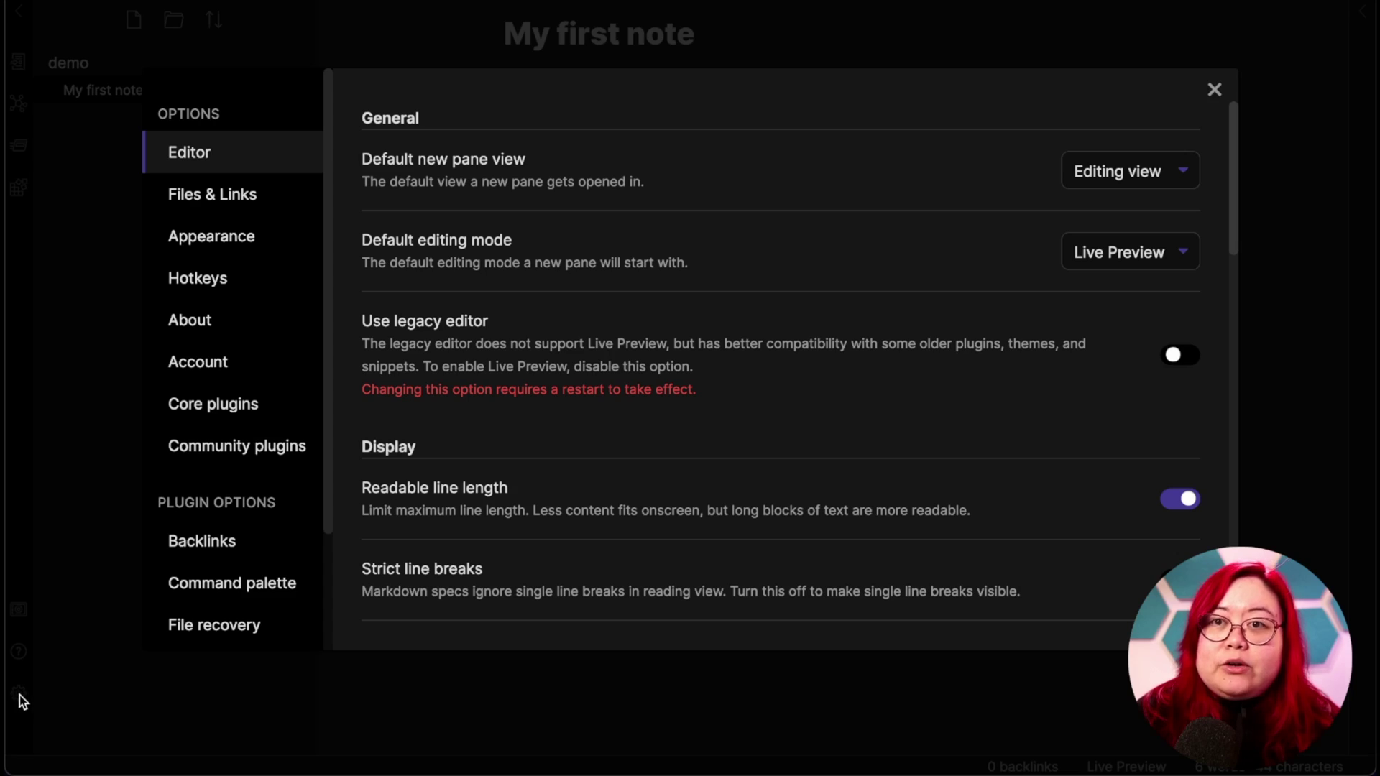
{"action": "left_click", "coordinate": [220, 408]}
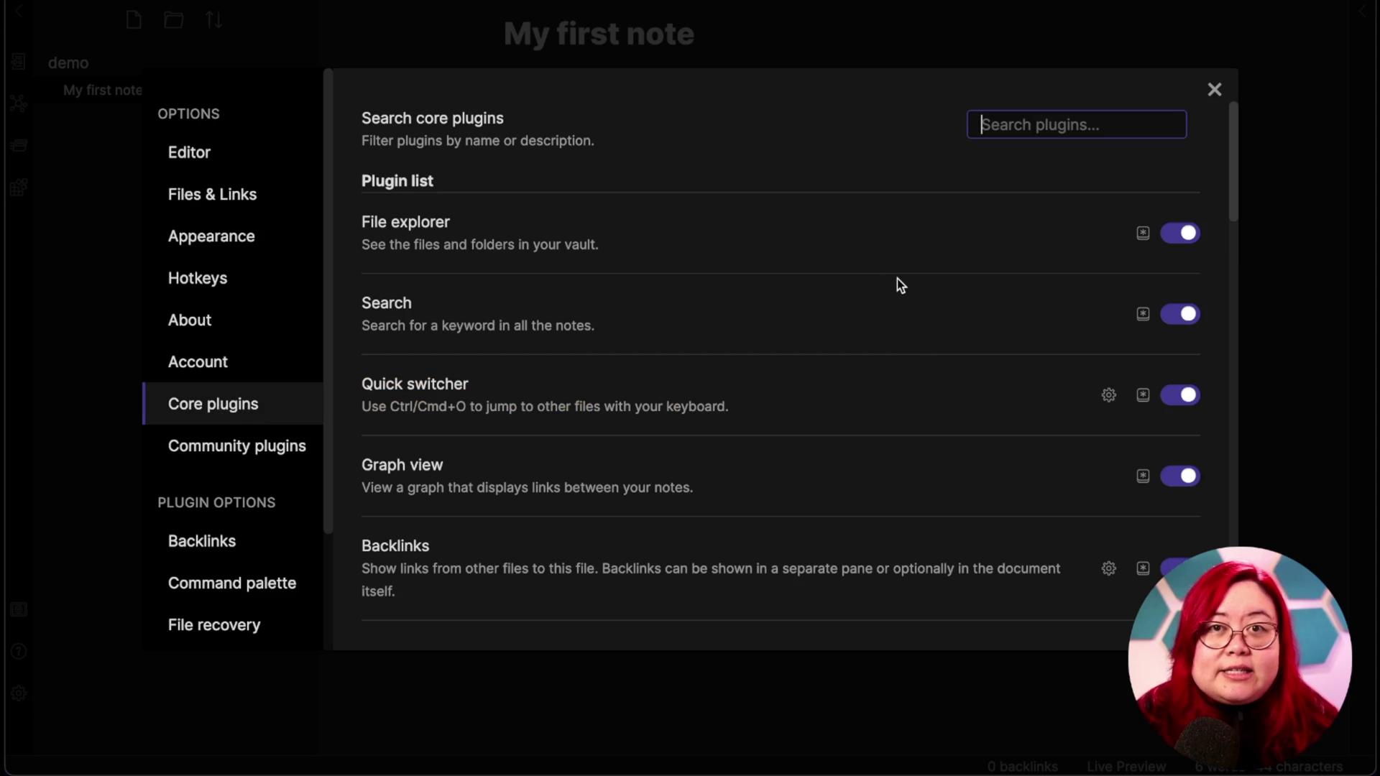
{"action": "scroll", "coordinate": [923, 294], "scroll_direction": "down", "scroll_amount": 1}
{"action": "scroll", "coordinate": [927, 301], "scroll_direction": "down", "scroll_amount": 5}
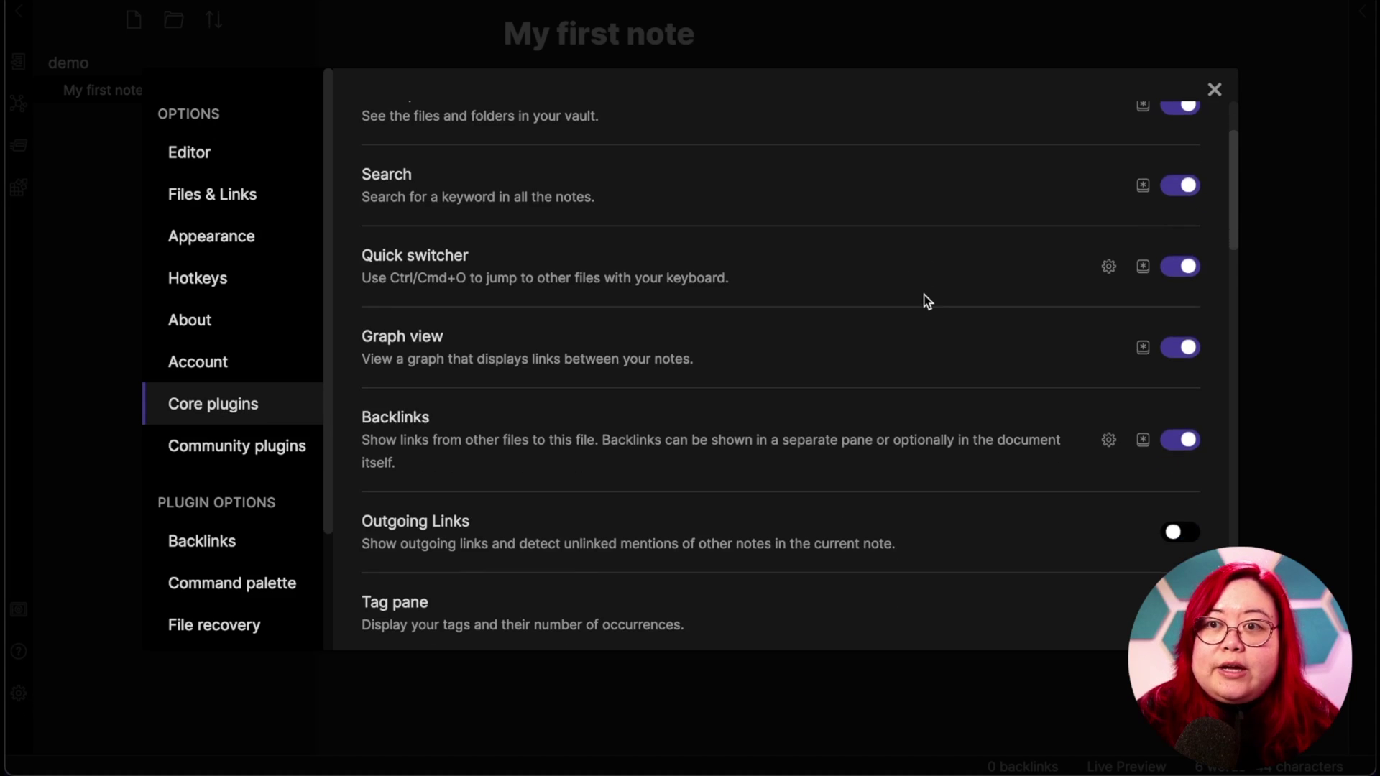
{"action": "scroll", "coordinate": [927, 301], "scroll_direction": "down", "scroll_amount": 2}
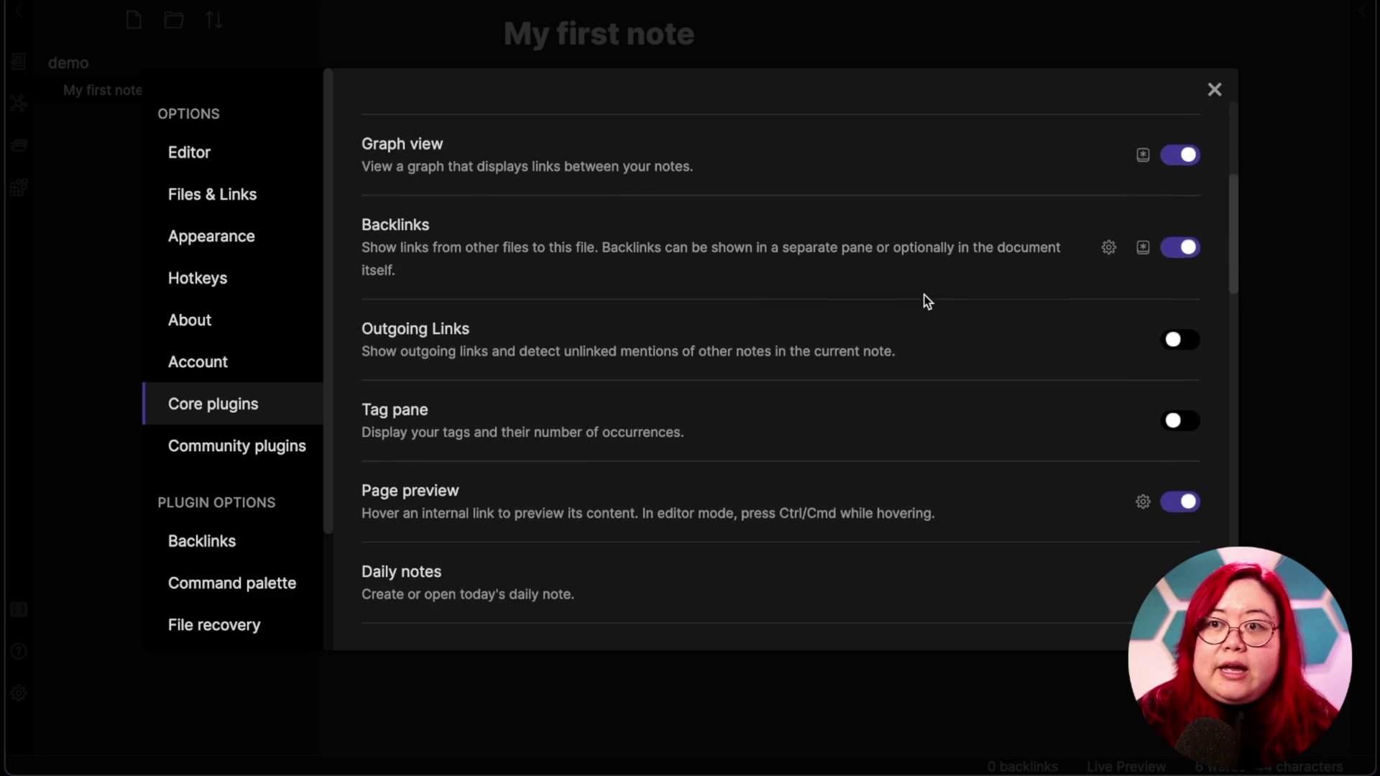
{"action": "scroll", "coordinate": [1082, 414], "scroll_direction": "down", "scroll_amount": 2}
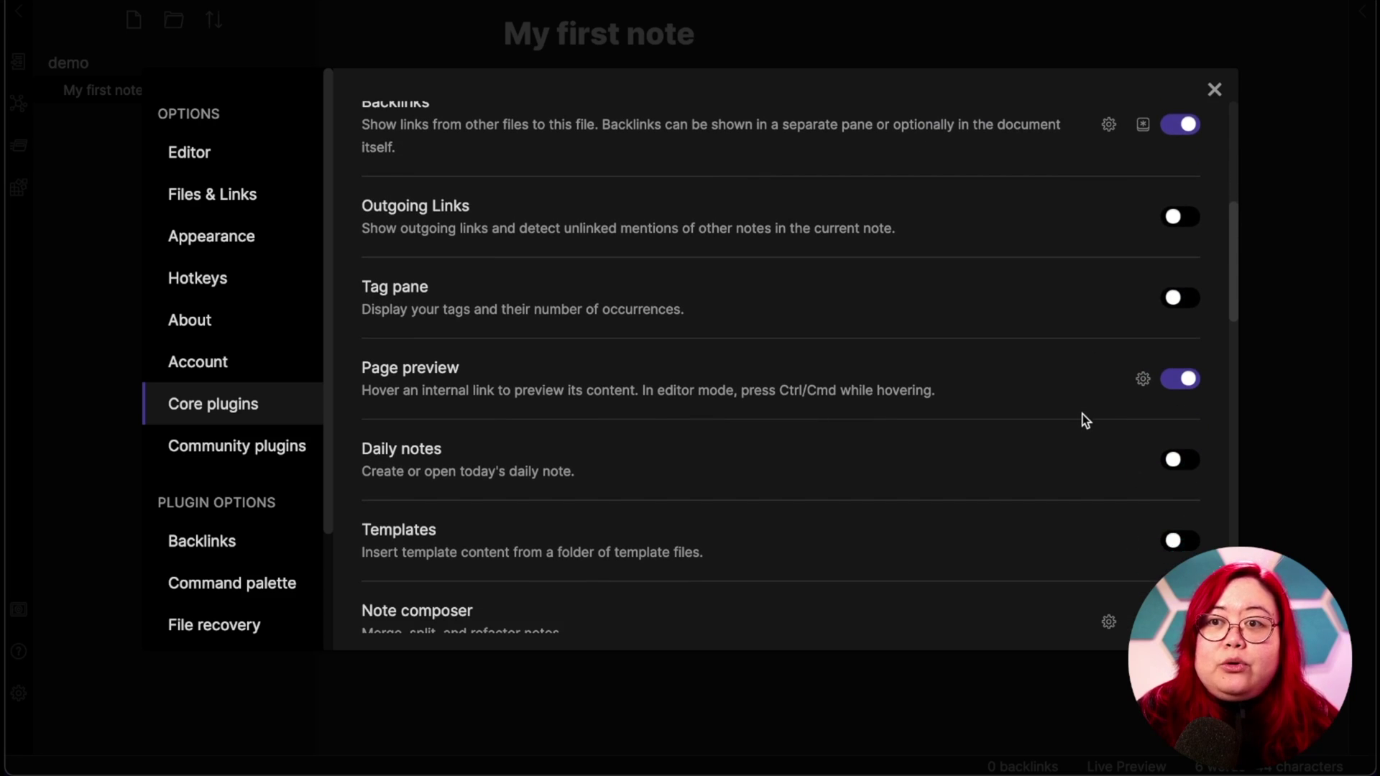
{"action": "left_click", "coordinate": [1174, 467]}
{"action": "scroll", "coordinate": [455, 111], "scroll_direction": "down", "scroll_amount": 10}
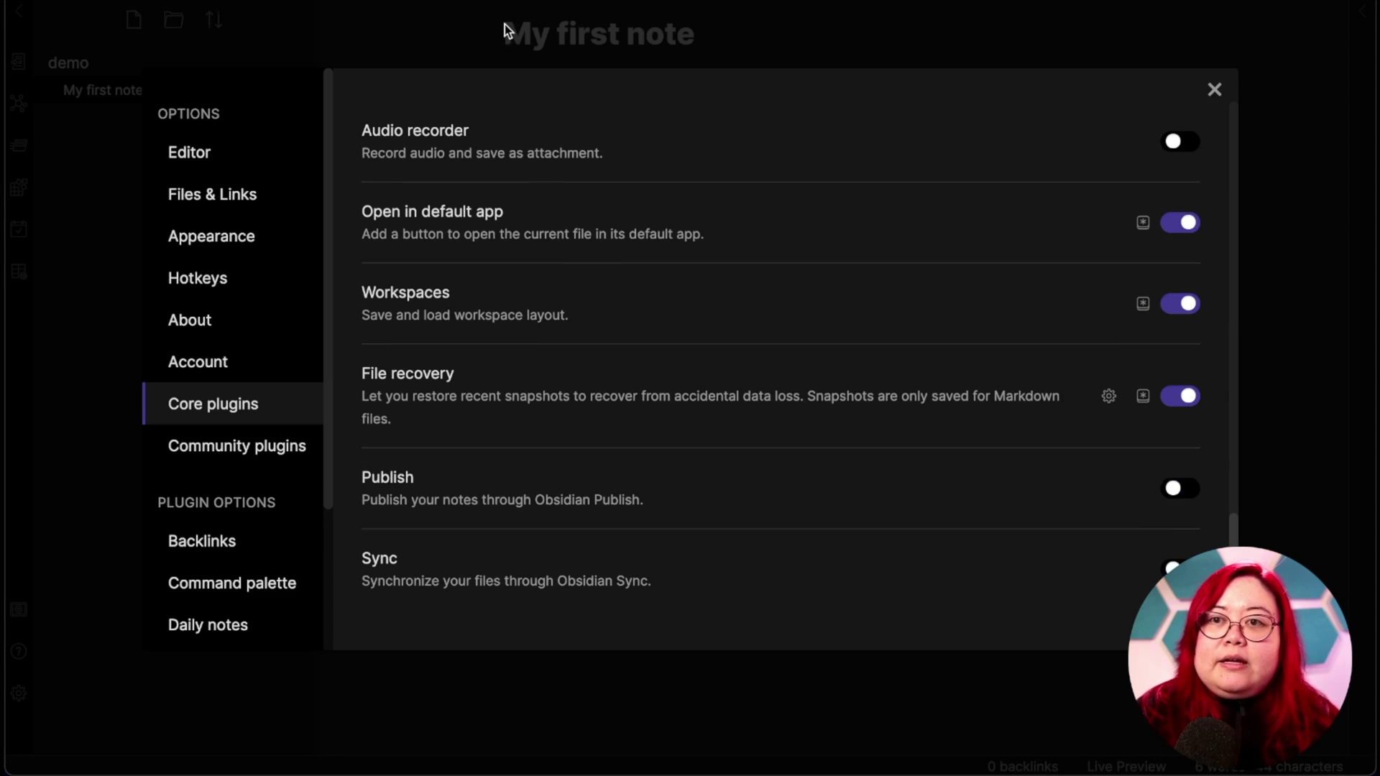
{"action": "scroll", "coordinate": [215, 507], "scroll_direction": "down", "scroll_amount": 3}
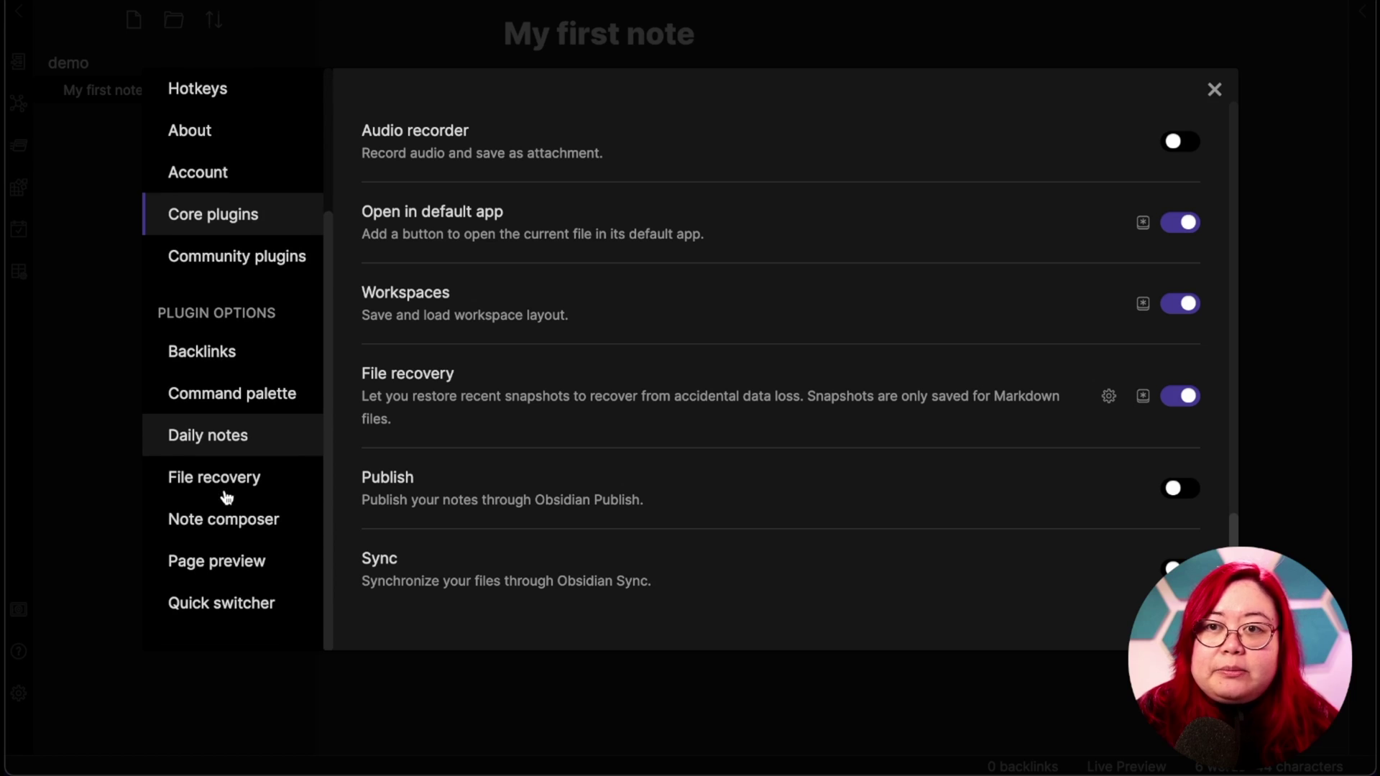
Set daily notes to save in the 'daily' folder and open on startup.
{"action": "left_click", "coordinate": [205, 435]}
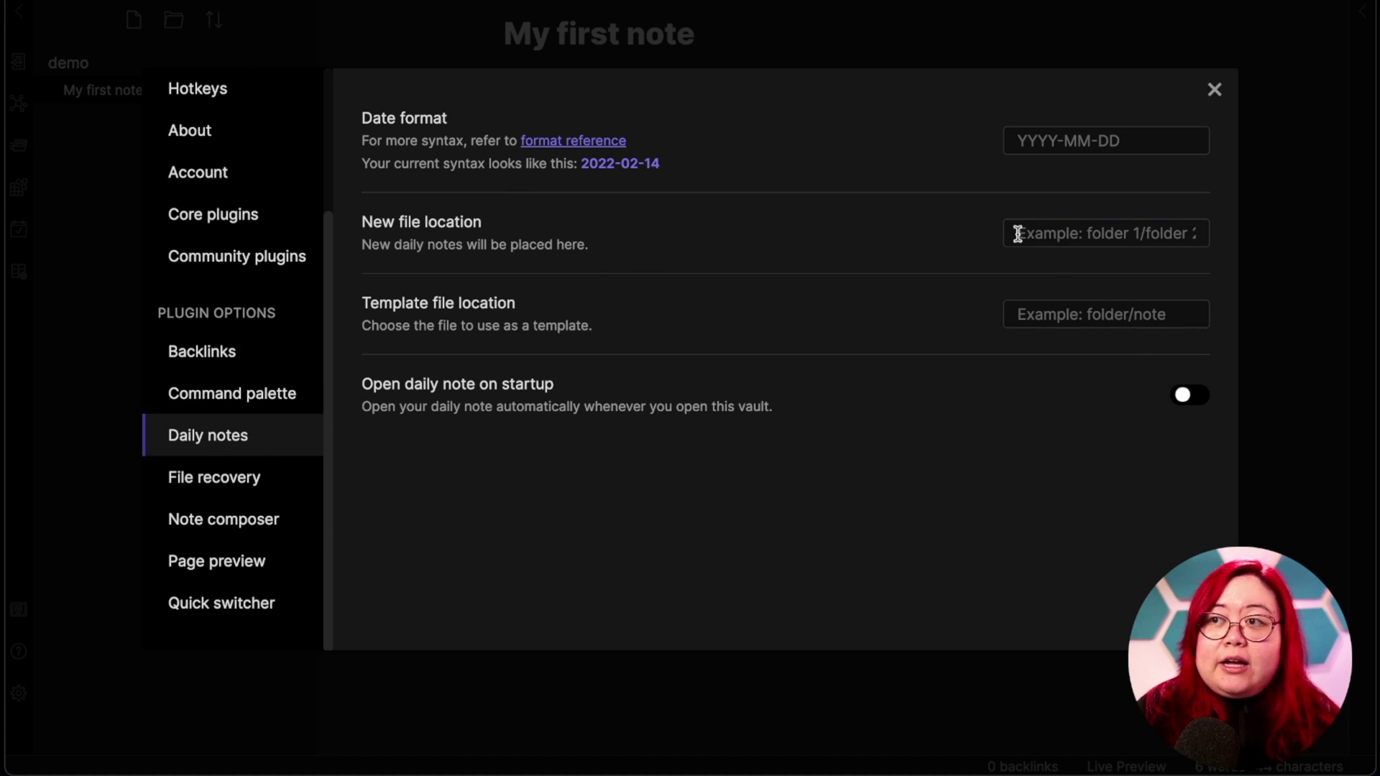
{"action": "left_click", "coordinate": [1071, 233]}
{"action": "type", "text": "daily"}
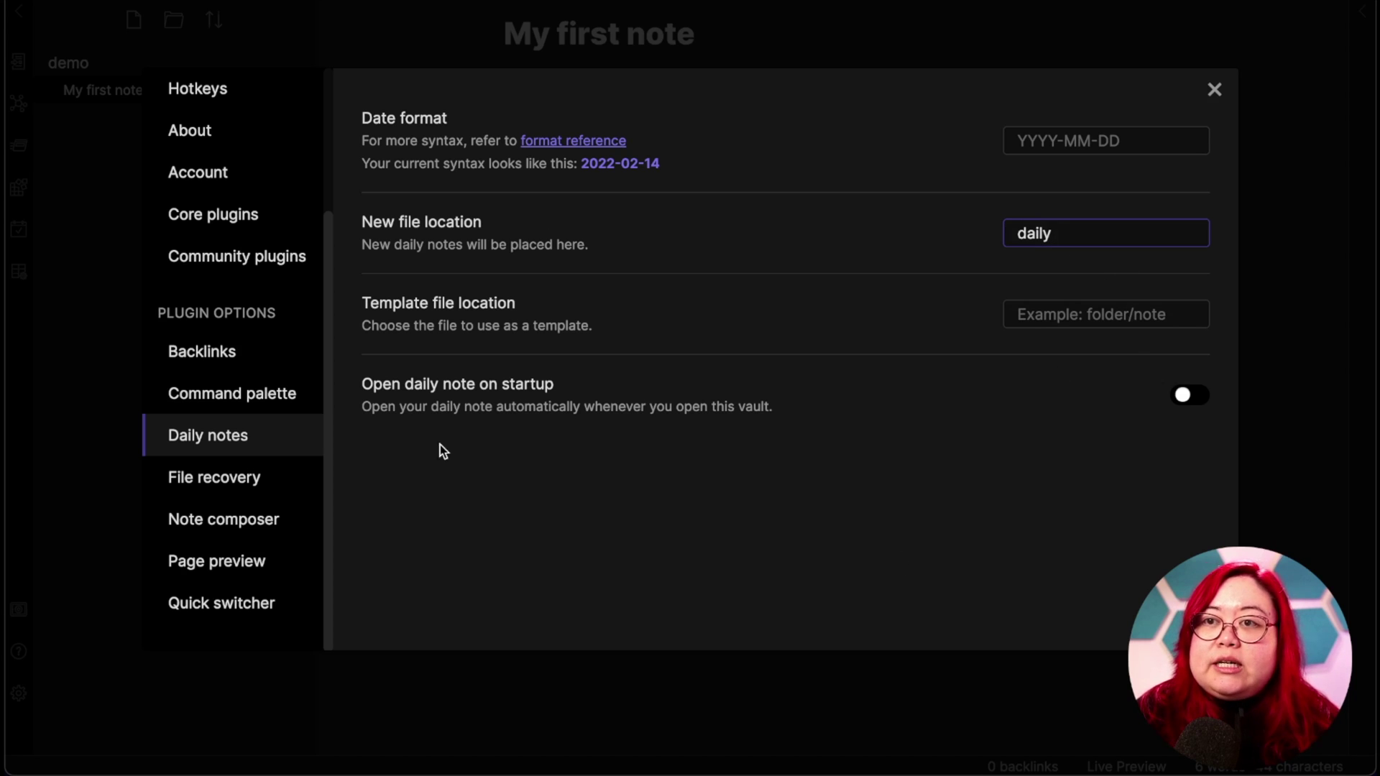
{"action": "left_click", "coordinate": [1193, 396]}
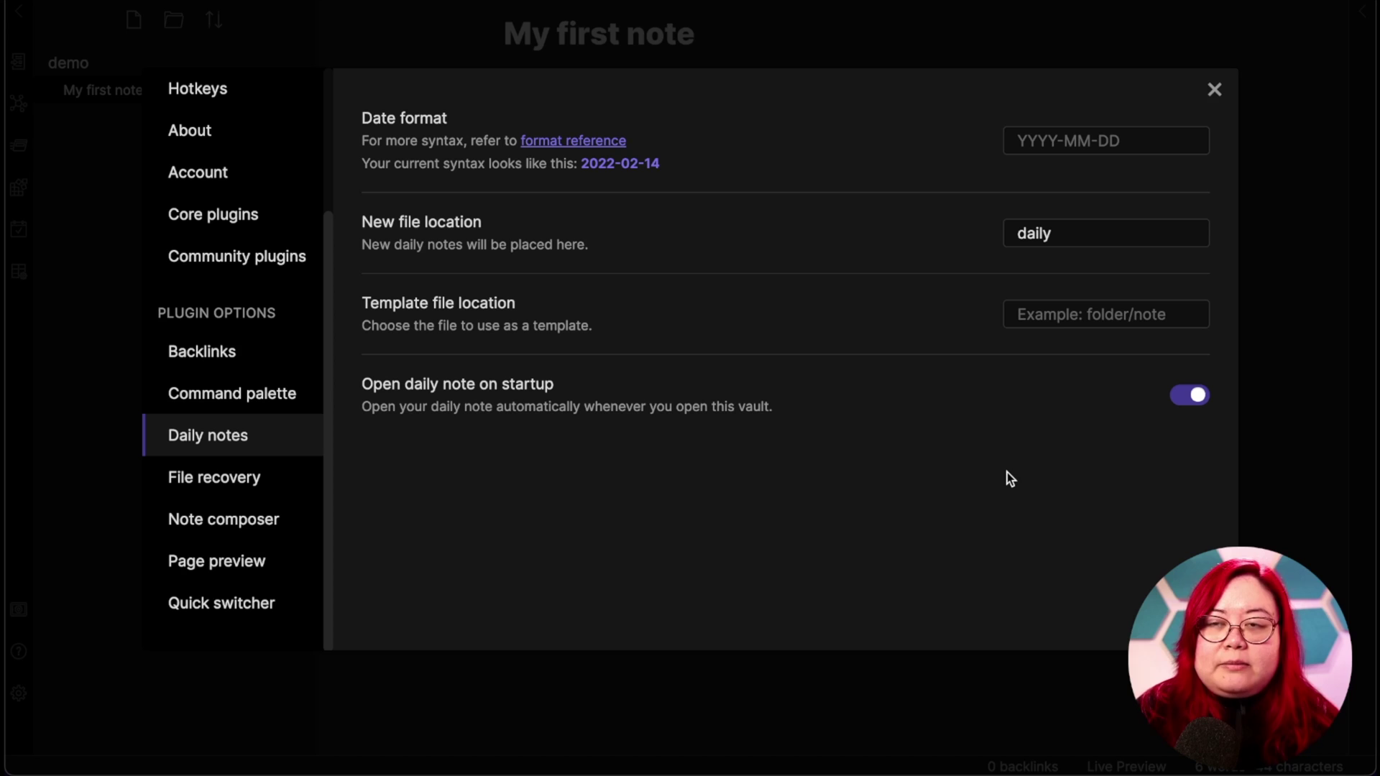
Turn off Safe Mode on the Community plugins settings page.
{"action": "left_click", "coordinate": [277, 260]}
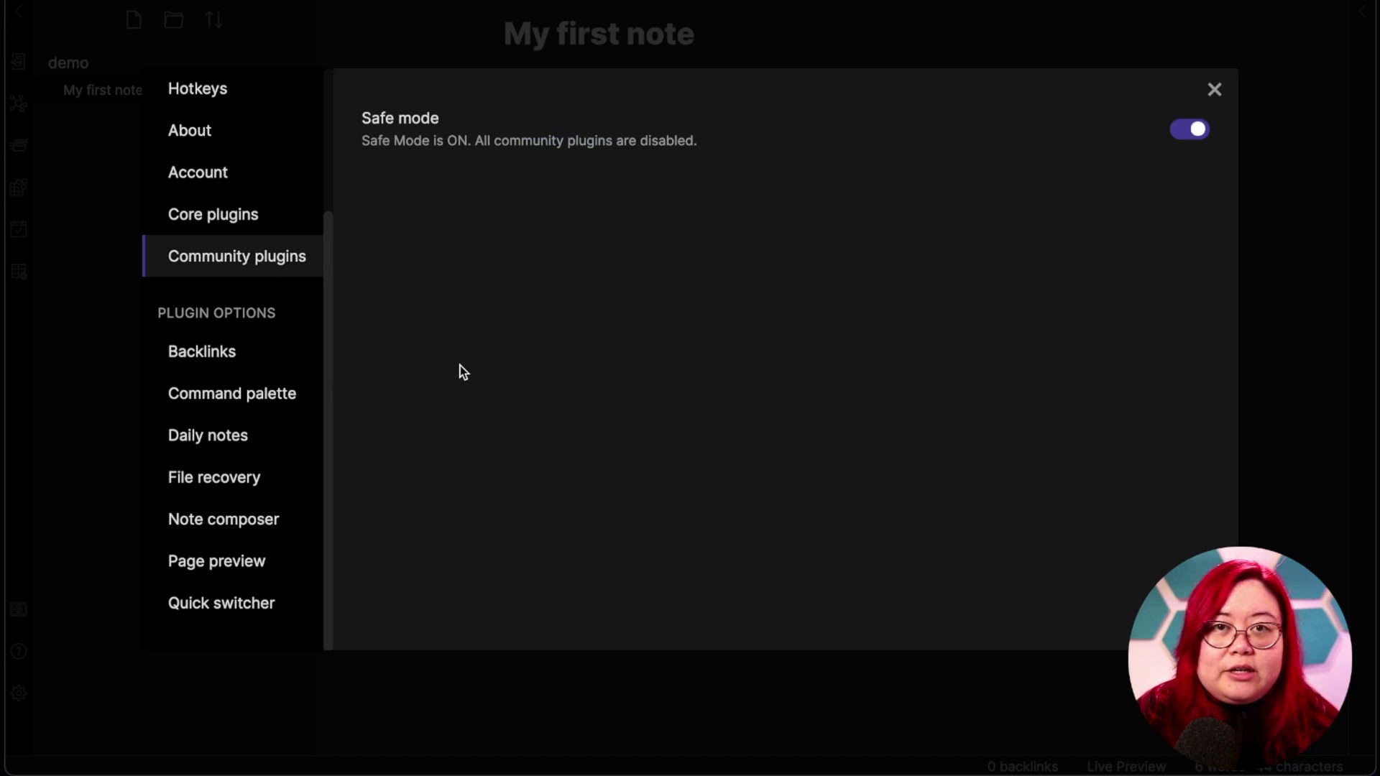
{"action": "left_click", "coordinate": [1189, 129]}
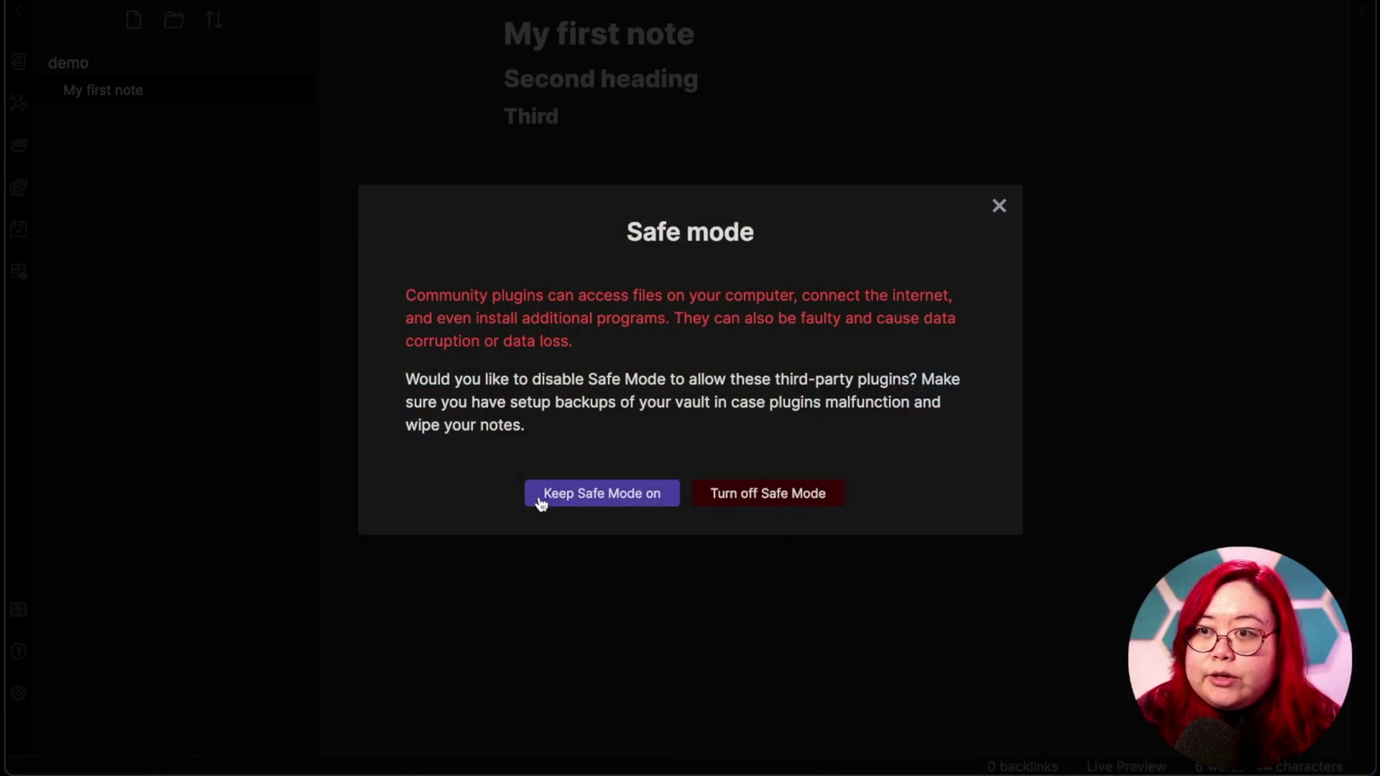
{"action": "left_click", "coordinate": [750, 495]}
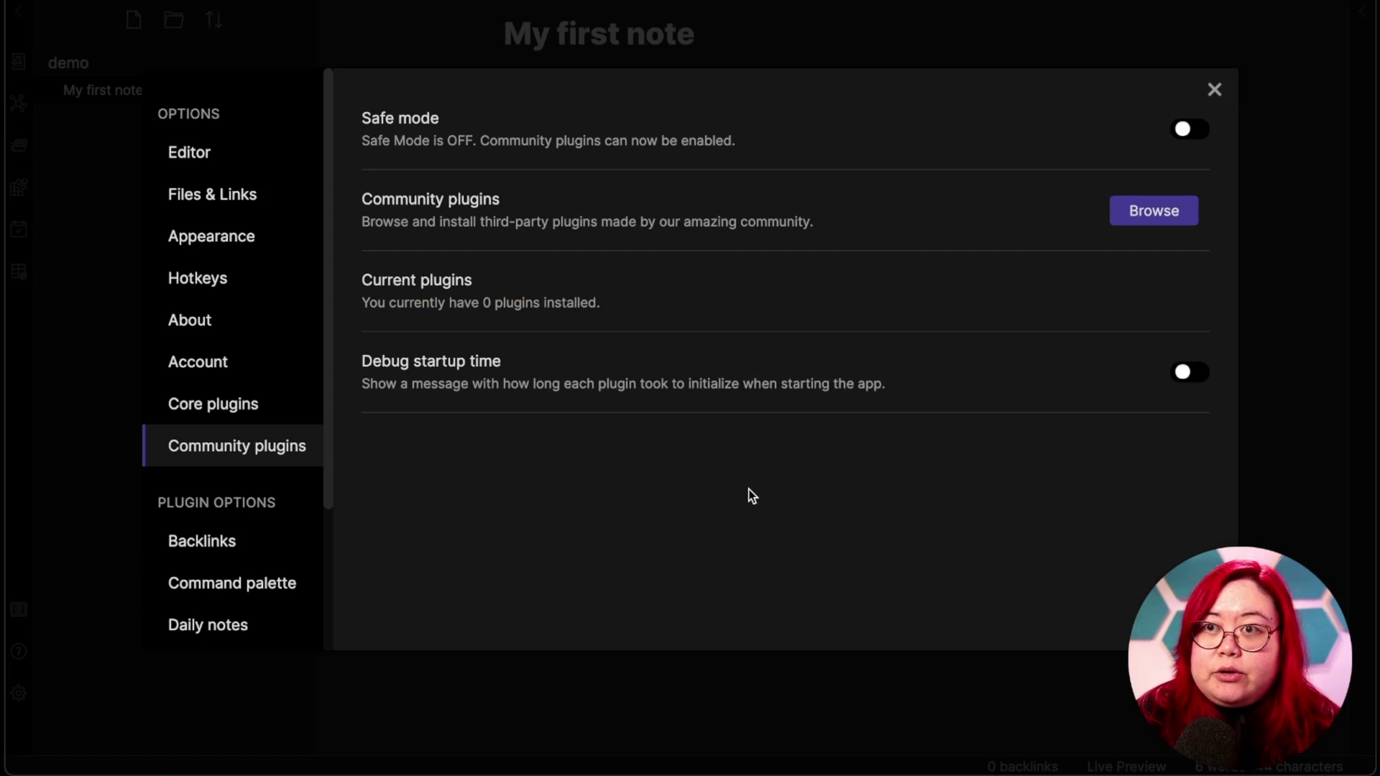
Install the Calendar community plugin (1.5.10) and enable it.
{"action": "left_click", "coordinate": [1177, 215]}
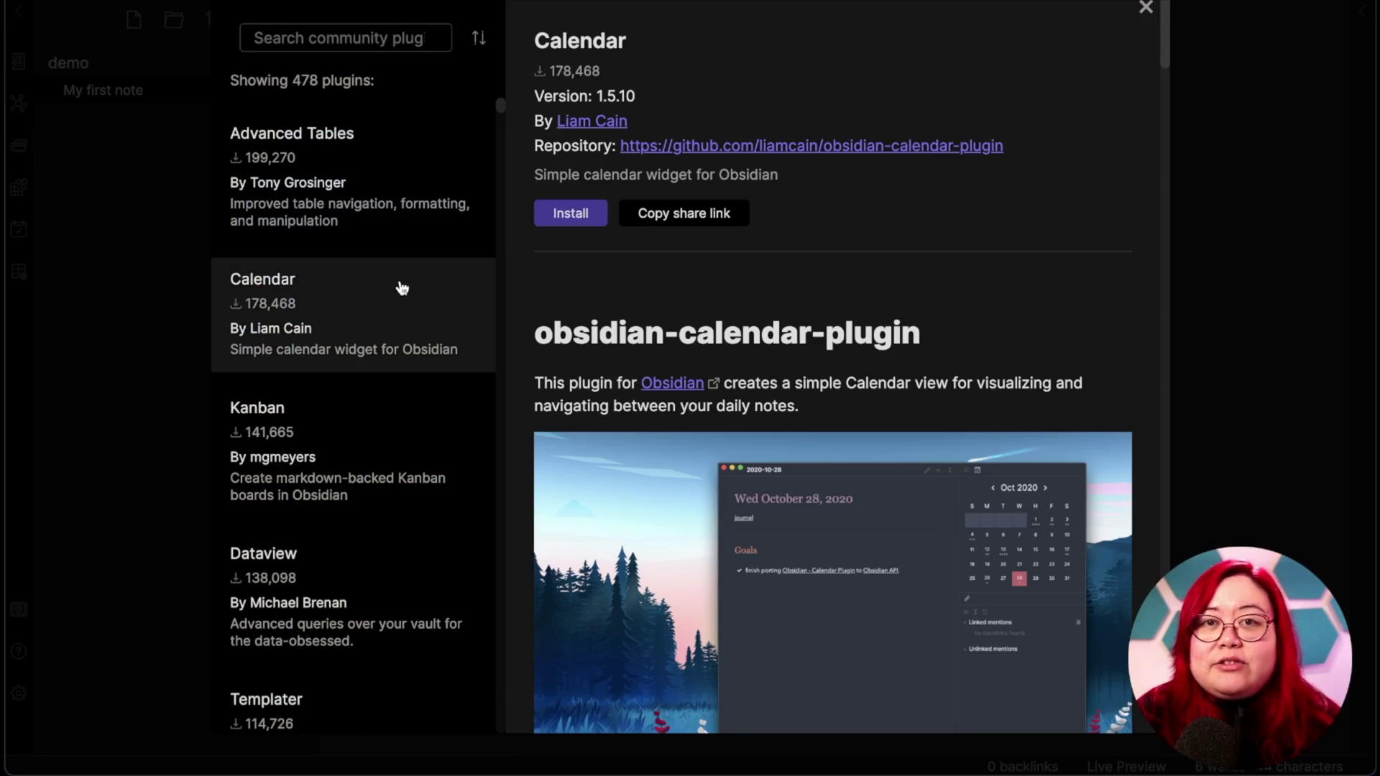
{"action": "left_click", "coordinate": [572, 214]}
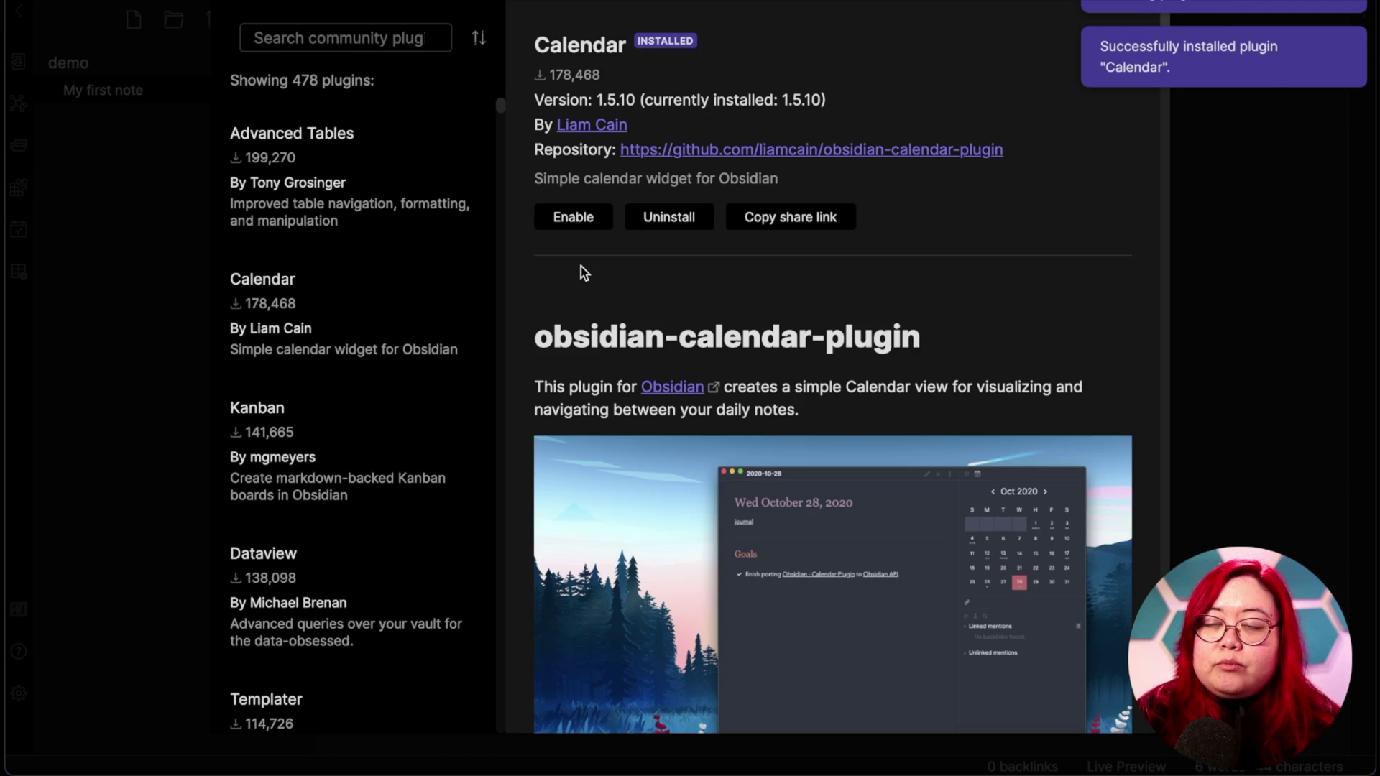
{"action": "left_click", "coordinate": [589, 228]}
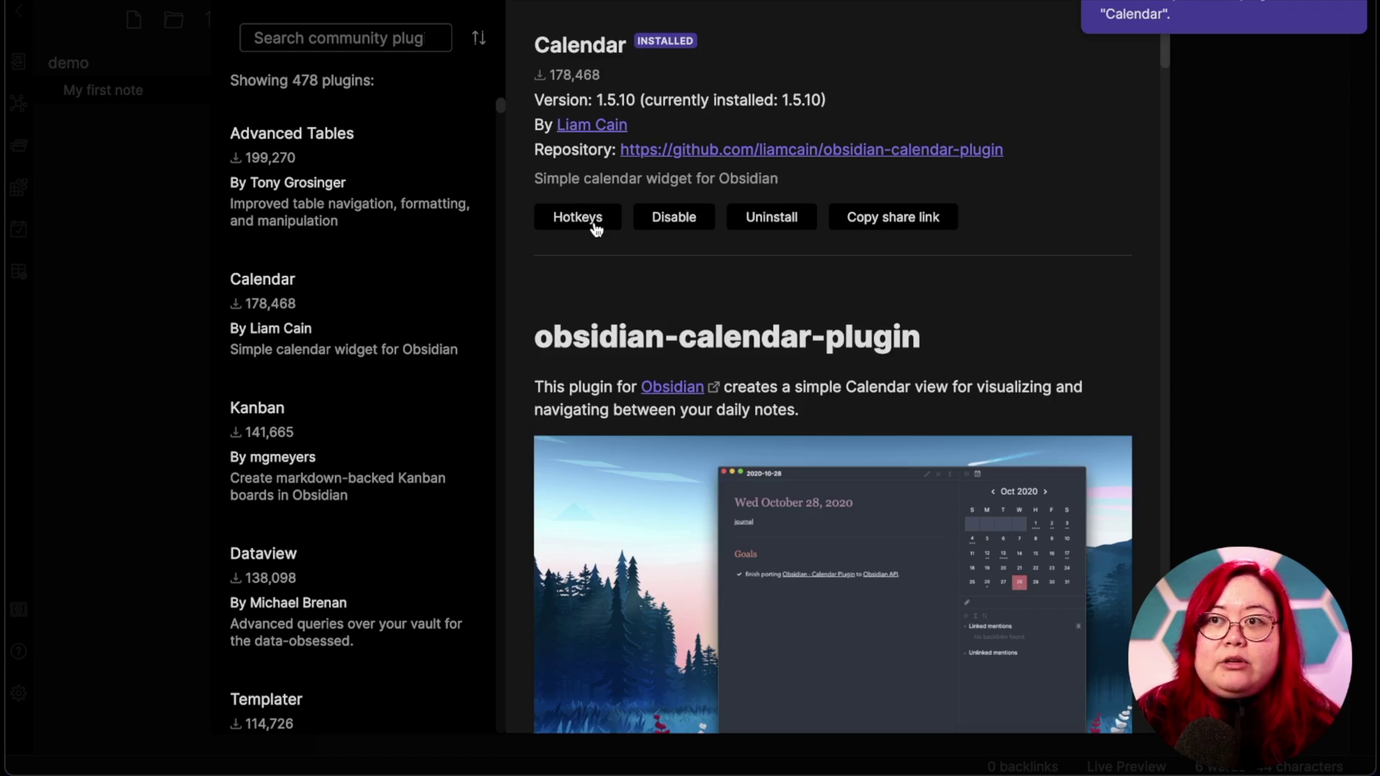
{"action": "left_click", "coordinate": [1152, 9]}
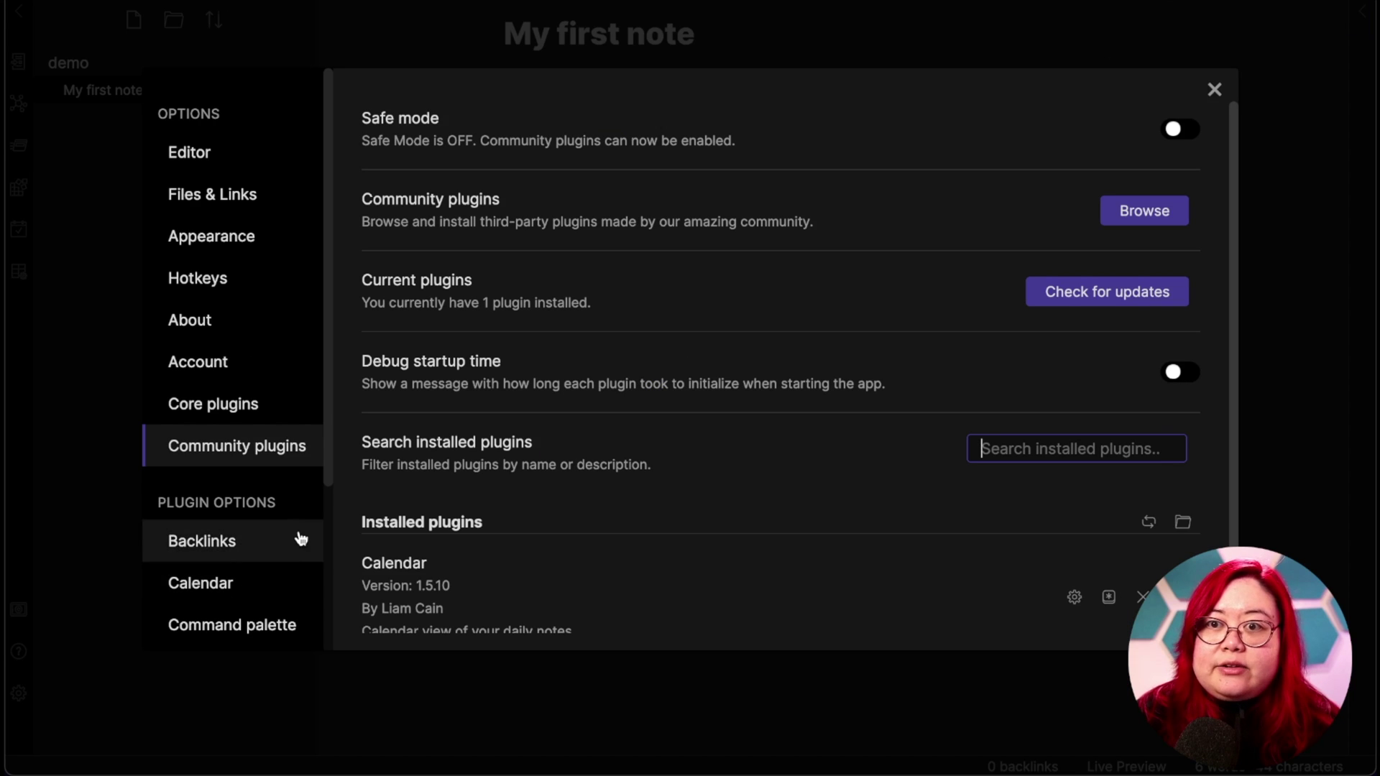
Look over the Calendar plugin's options, then show the February 2022 calendar in the right sidebar.
{"action": "left_click", "coordinate": [238, 598]}
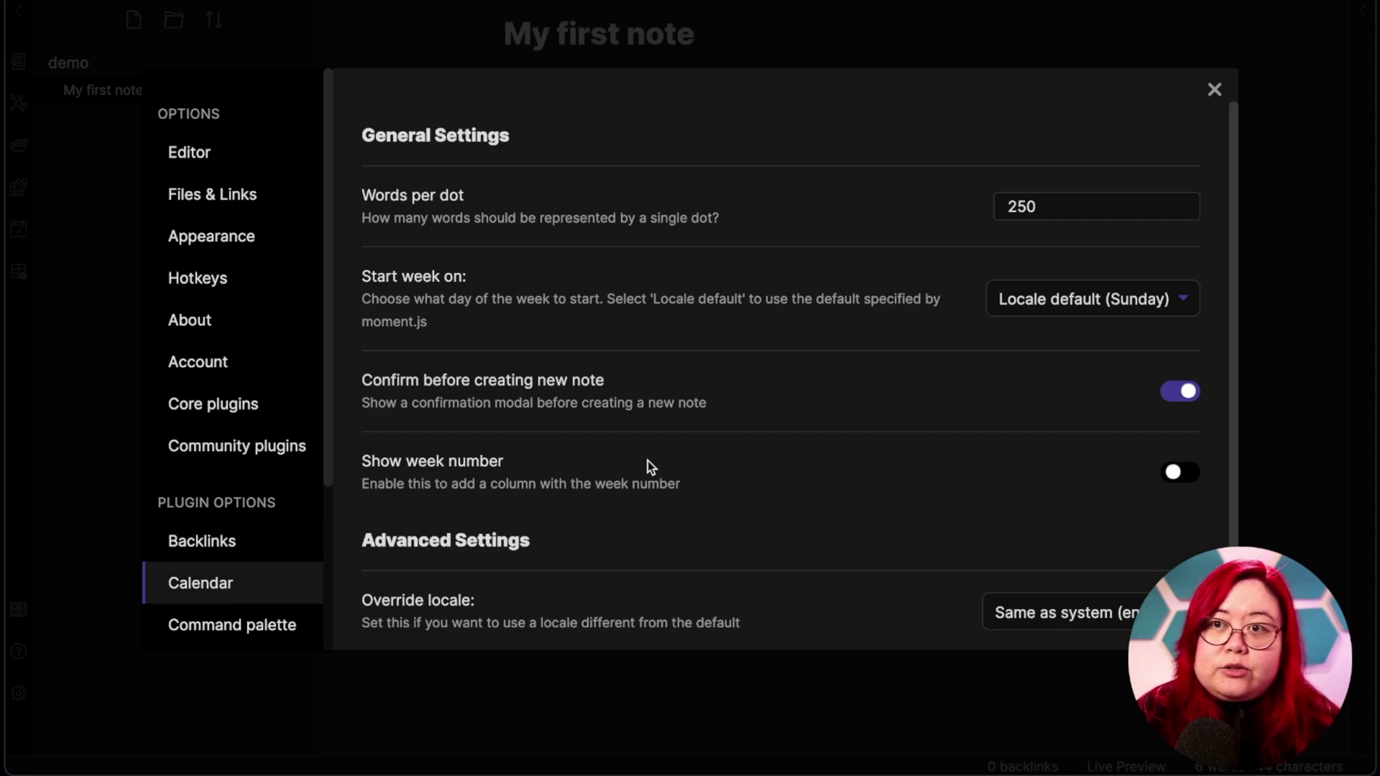
{"action": "key", "text": "Escape"}
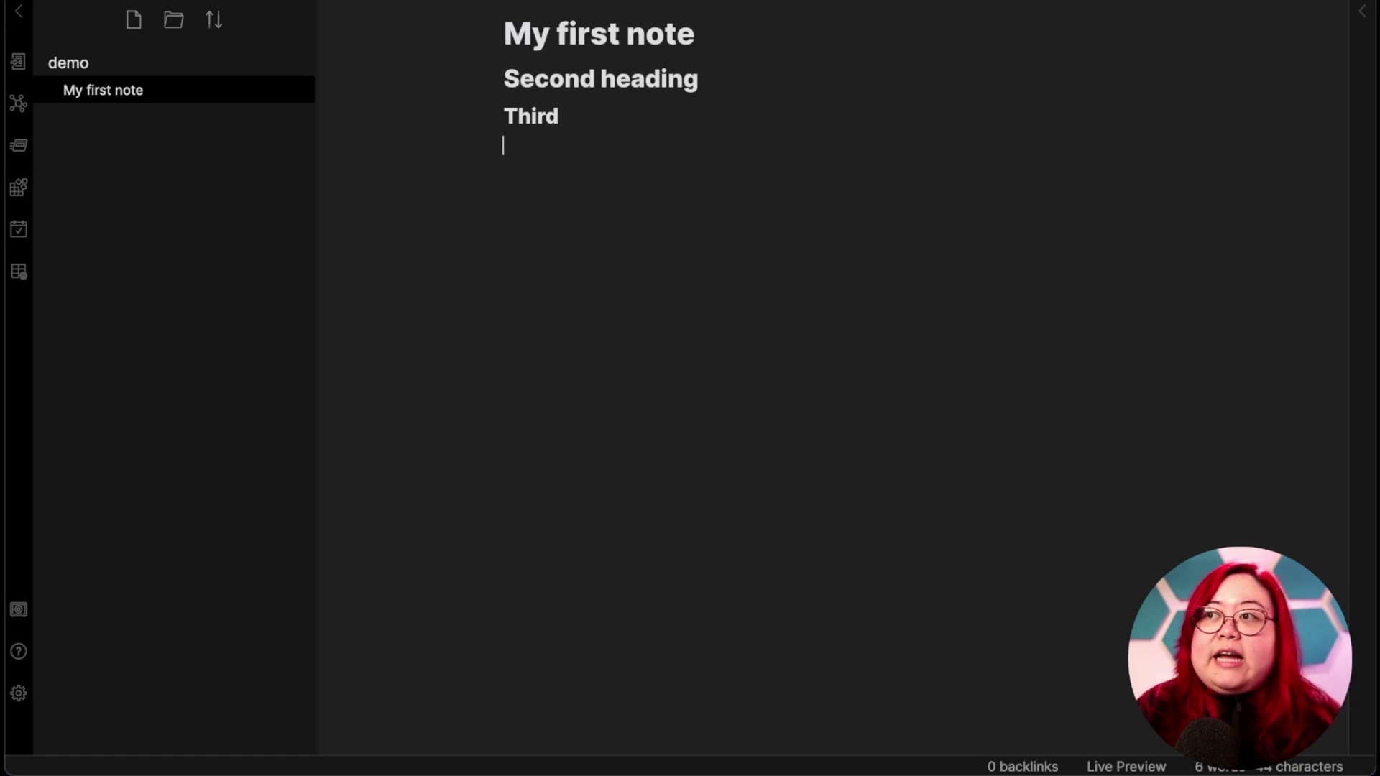
{"action": "left_click", "coordinate": [1363, 18]}
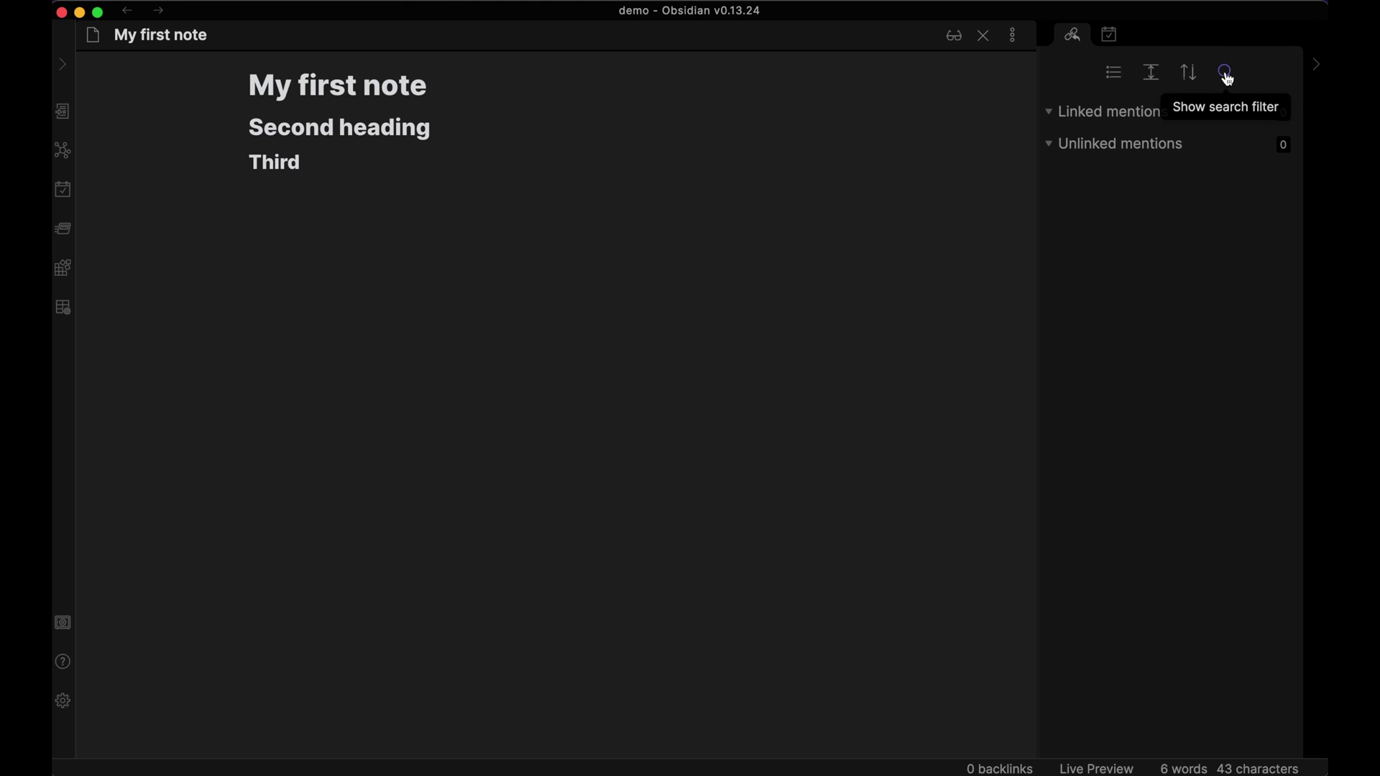
{"action": "left_click", "coordinate": [1116, 36]}
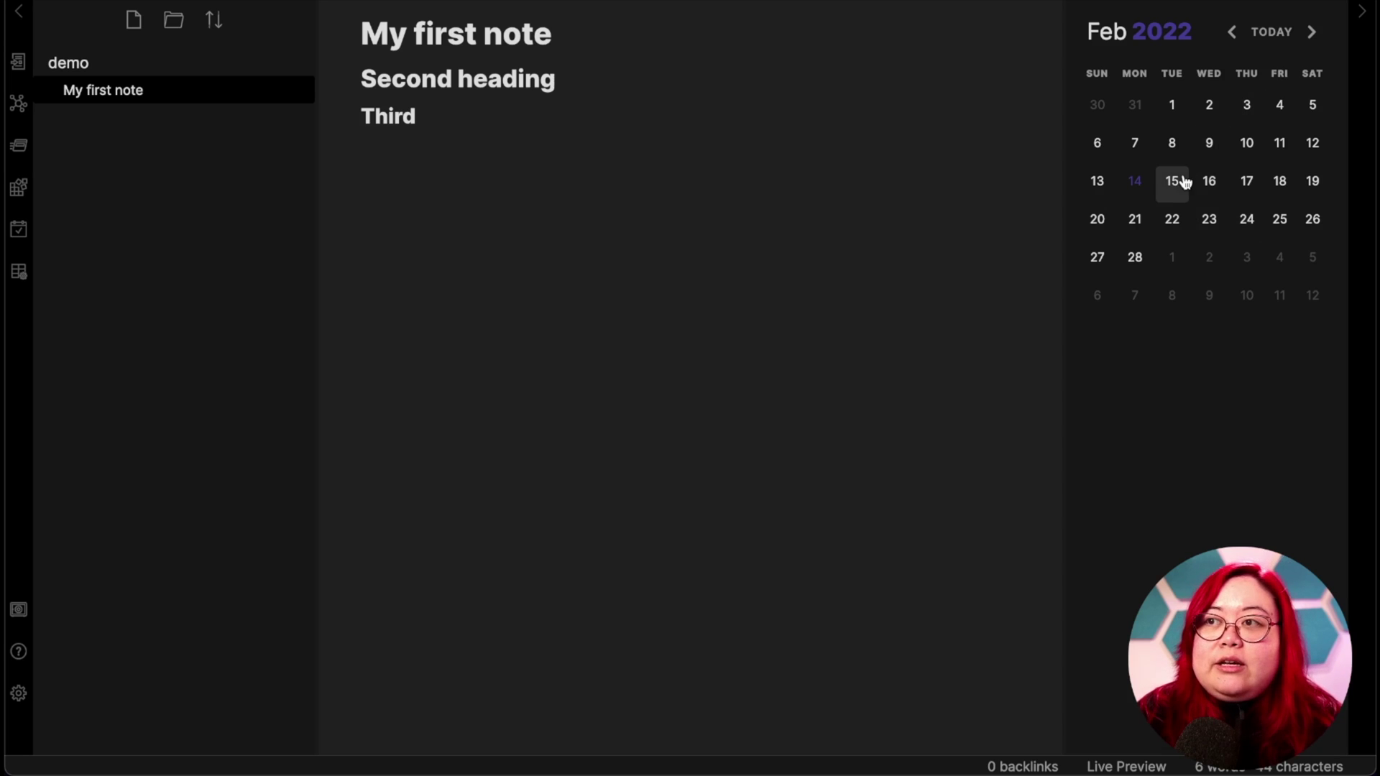
Create the 2022-02-14 daily note from the calendar and reveal it in the new daily folder.
{"action": "left_click", "coordinate": [1135, 182]}
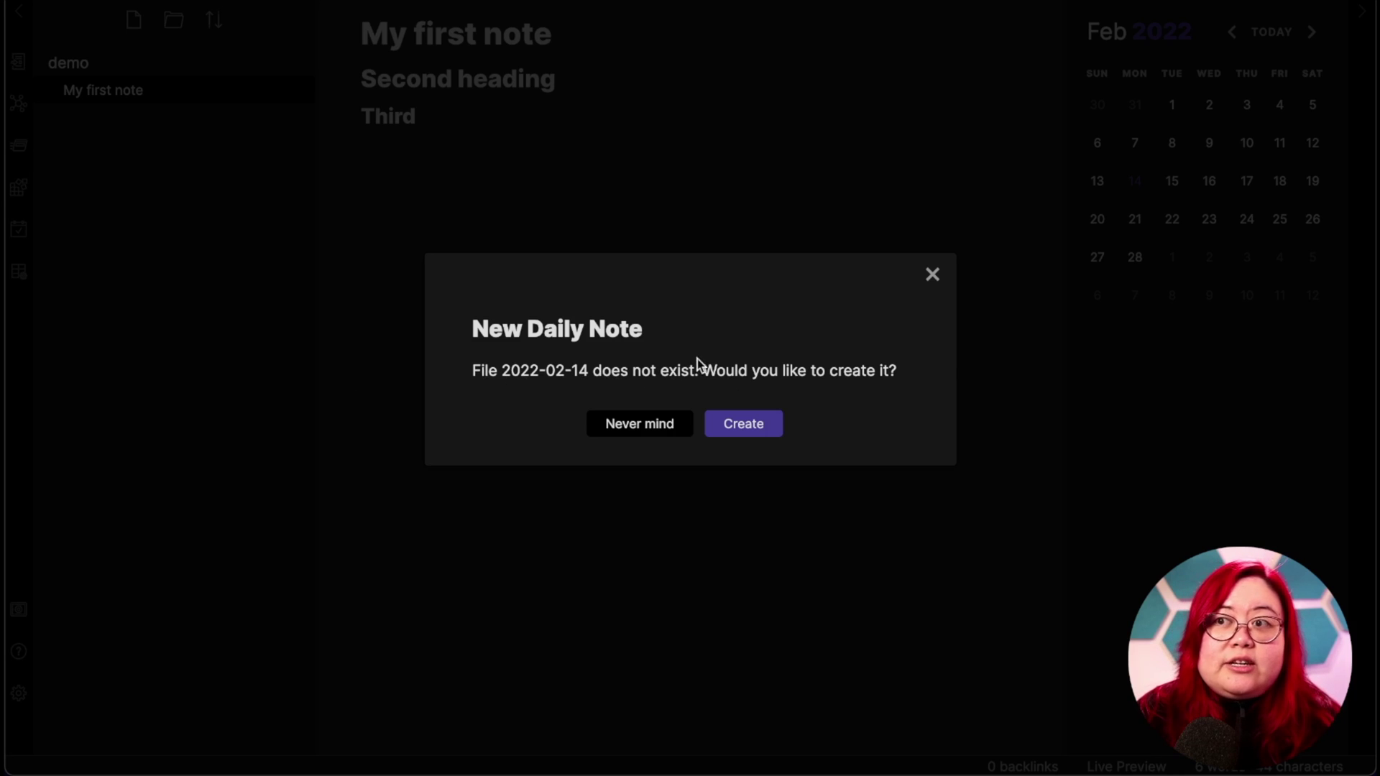
{"action": "left_click", "coordinate": [751, 426]}
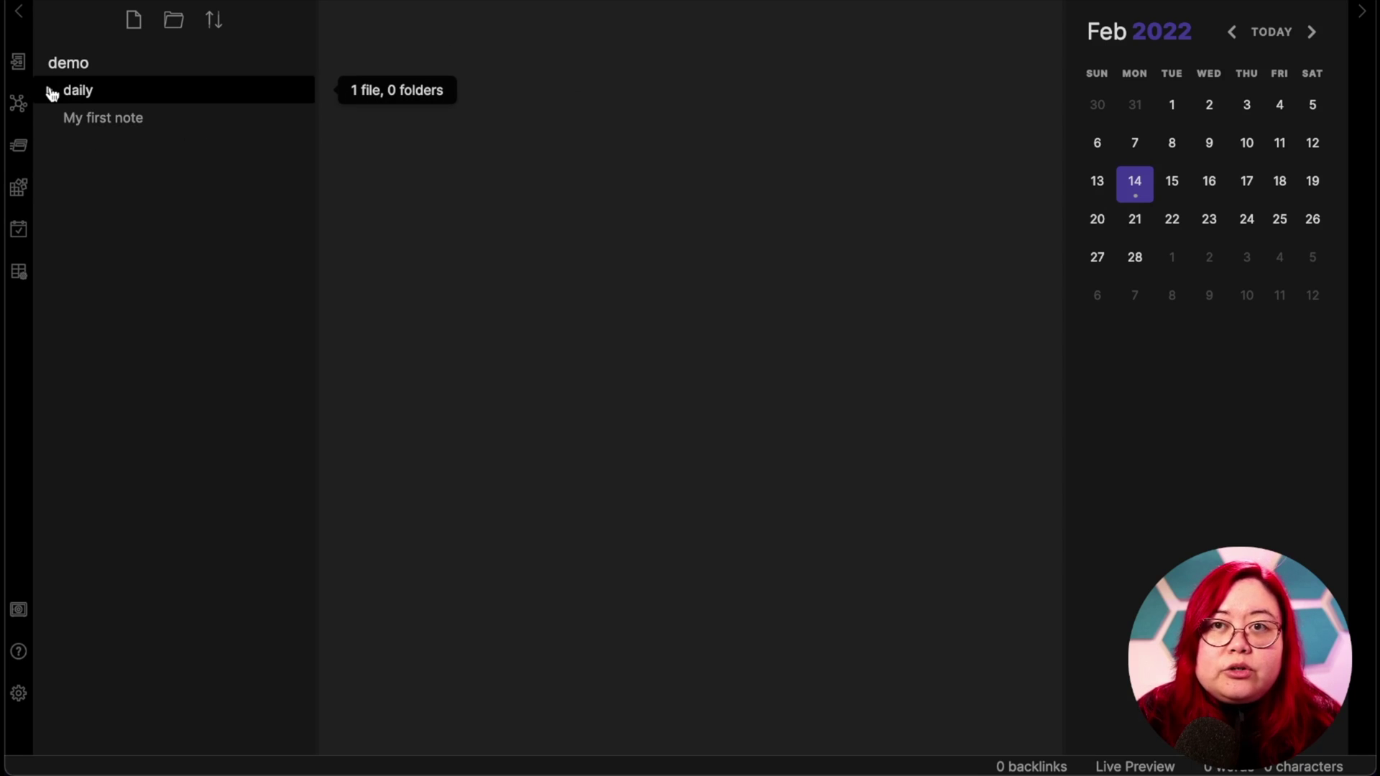
{"action": "left_click", "coordinate": [51, 91]}
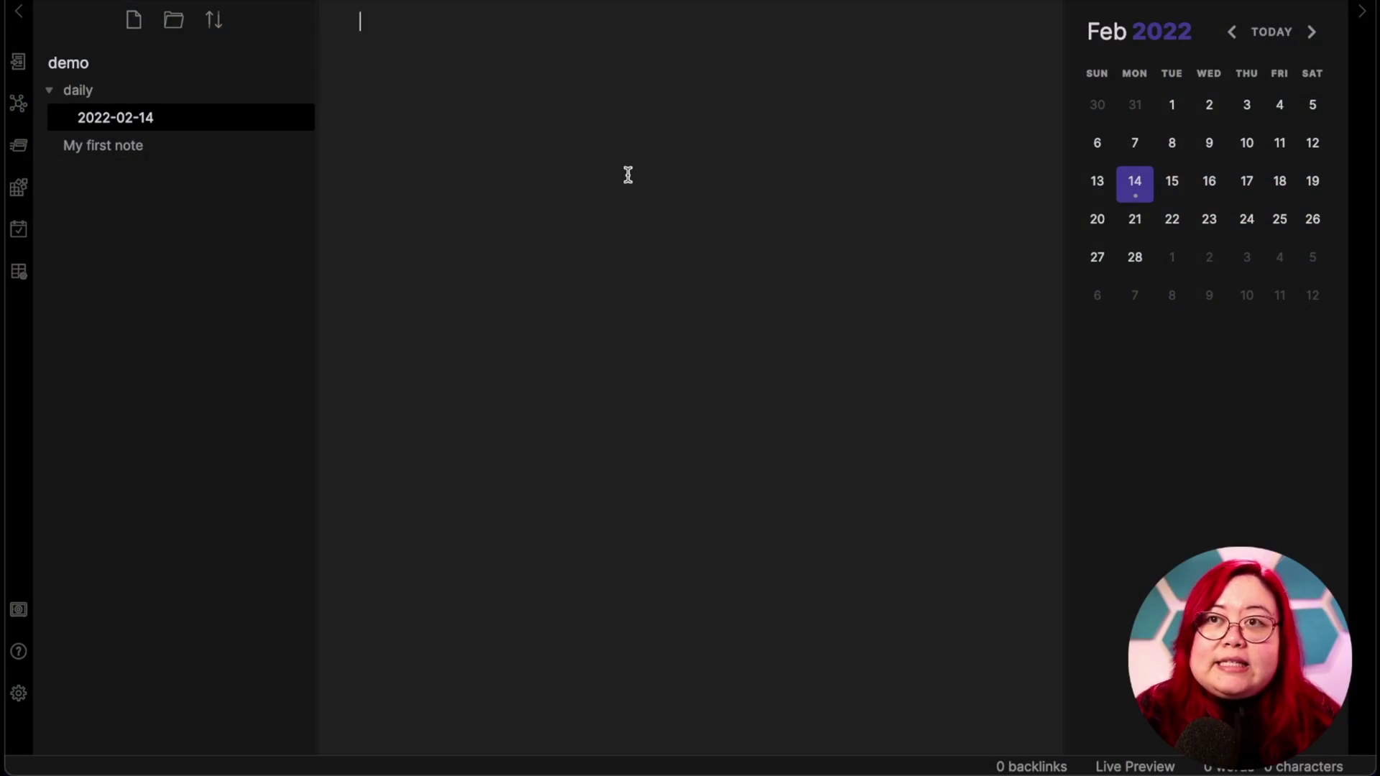
{"action": "type", "text": "# Monday"}
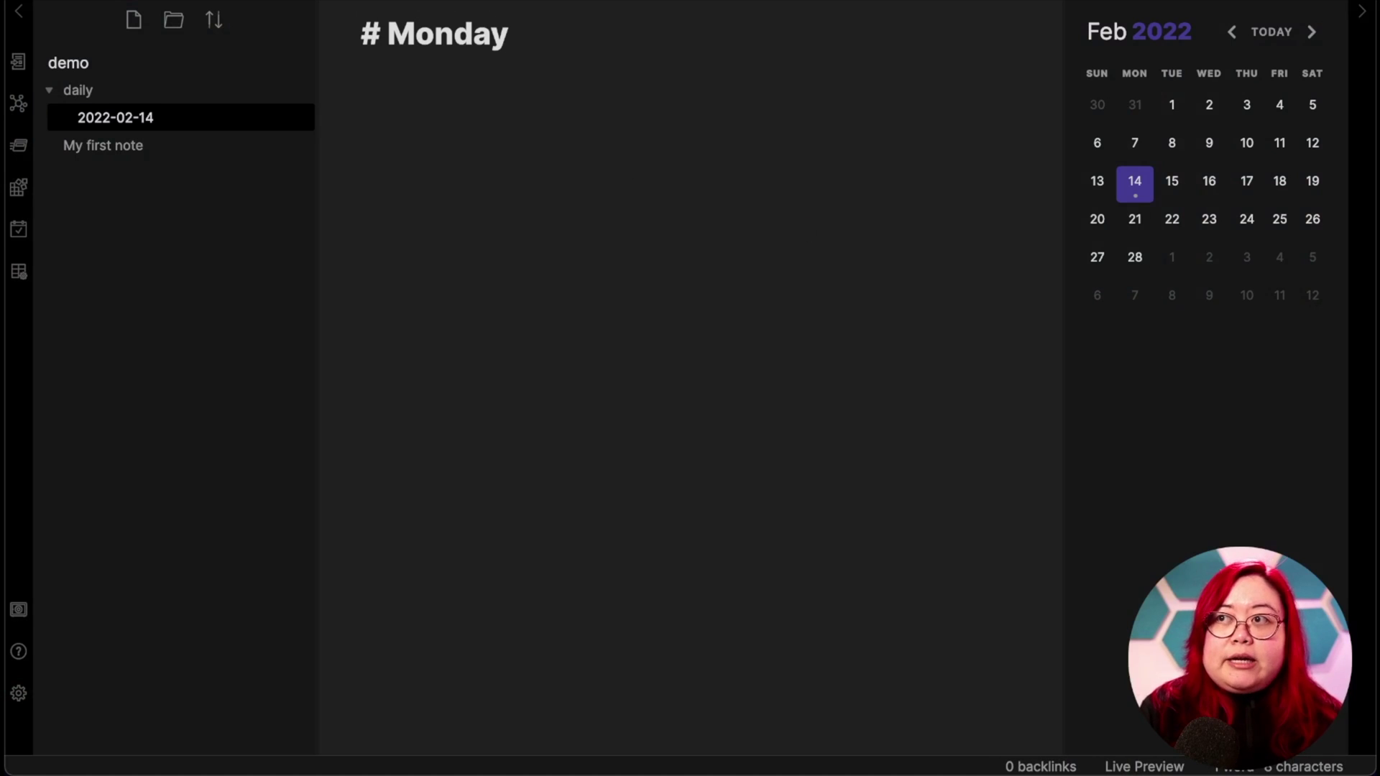
{"action": "type", "text": ", February 14th, 2022"}
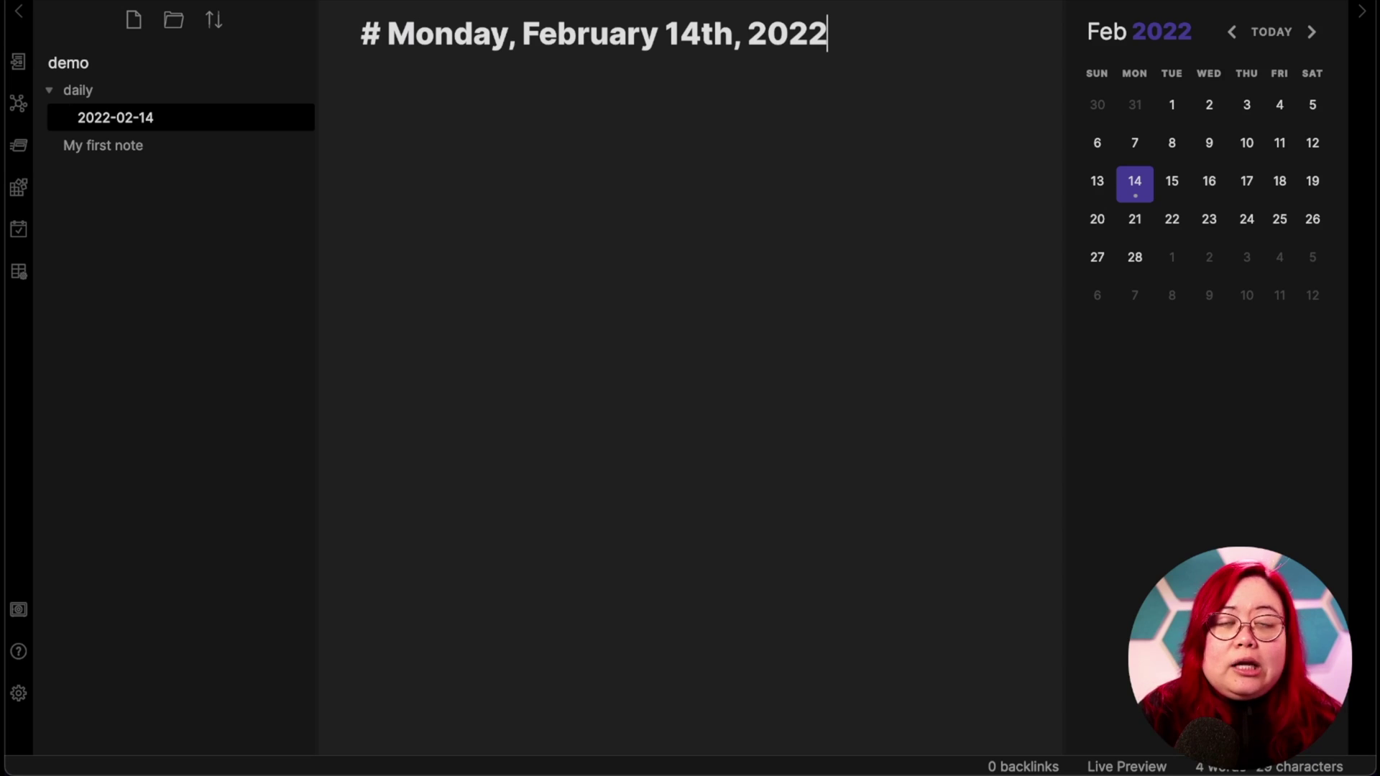
{"action": "key", "text": "Return"}
{"action": "type", "text": "Watched a video about observability."}
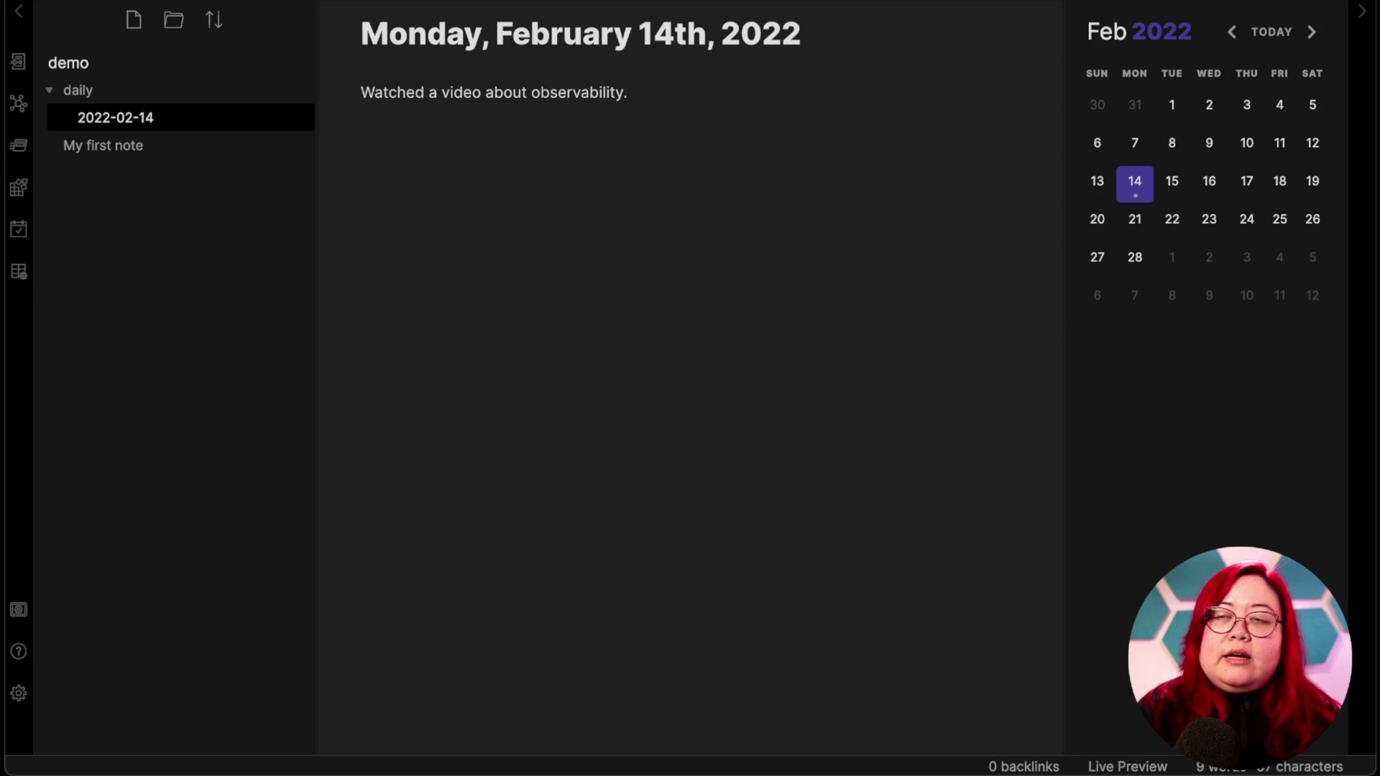
{"action": "key", "text": "Return"}
{"action": "type", "text": "-"}
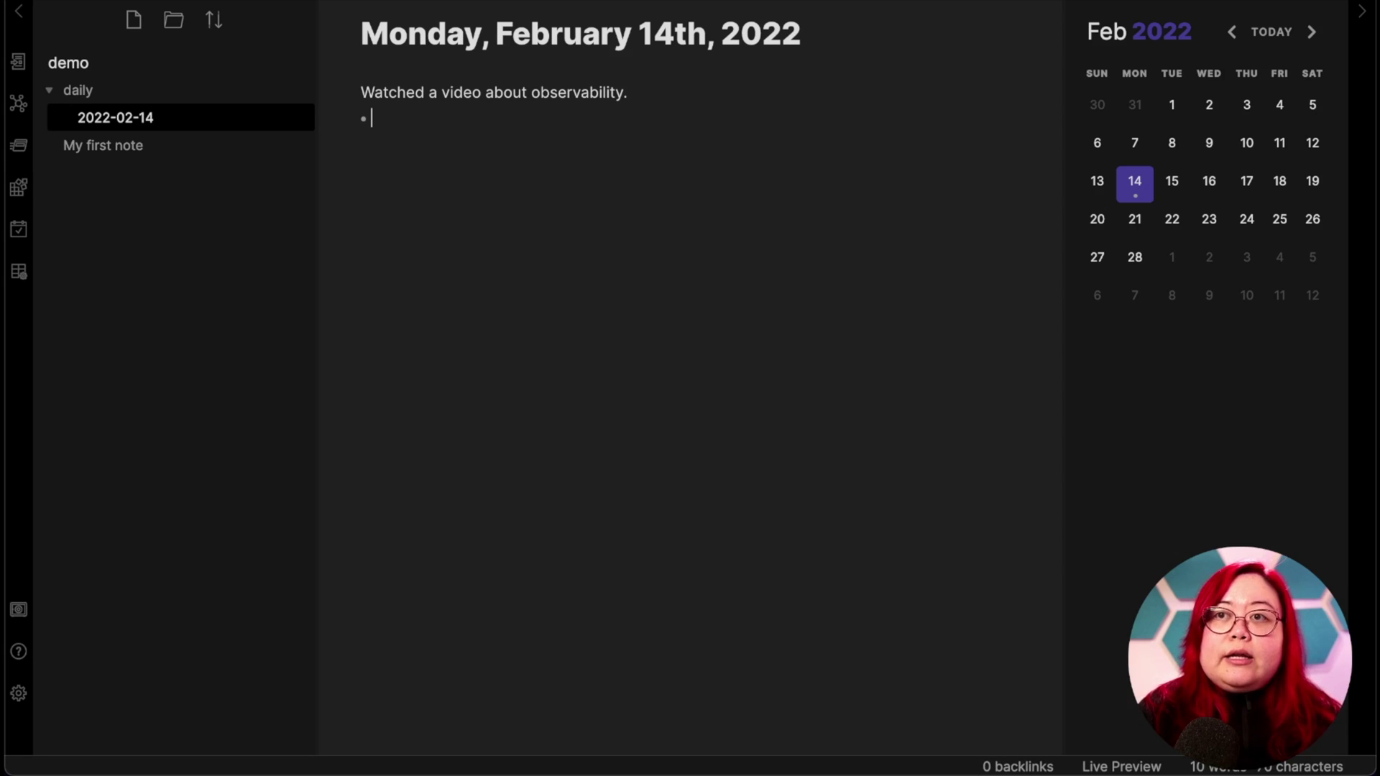
{"action": "key", "text": "BackSpace"}
{"action": "key", "text": "BackSpace"}
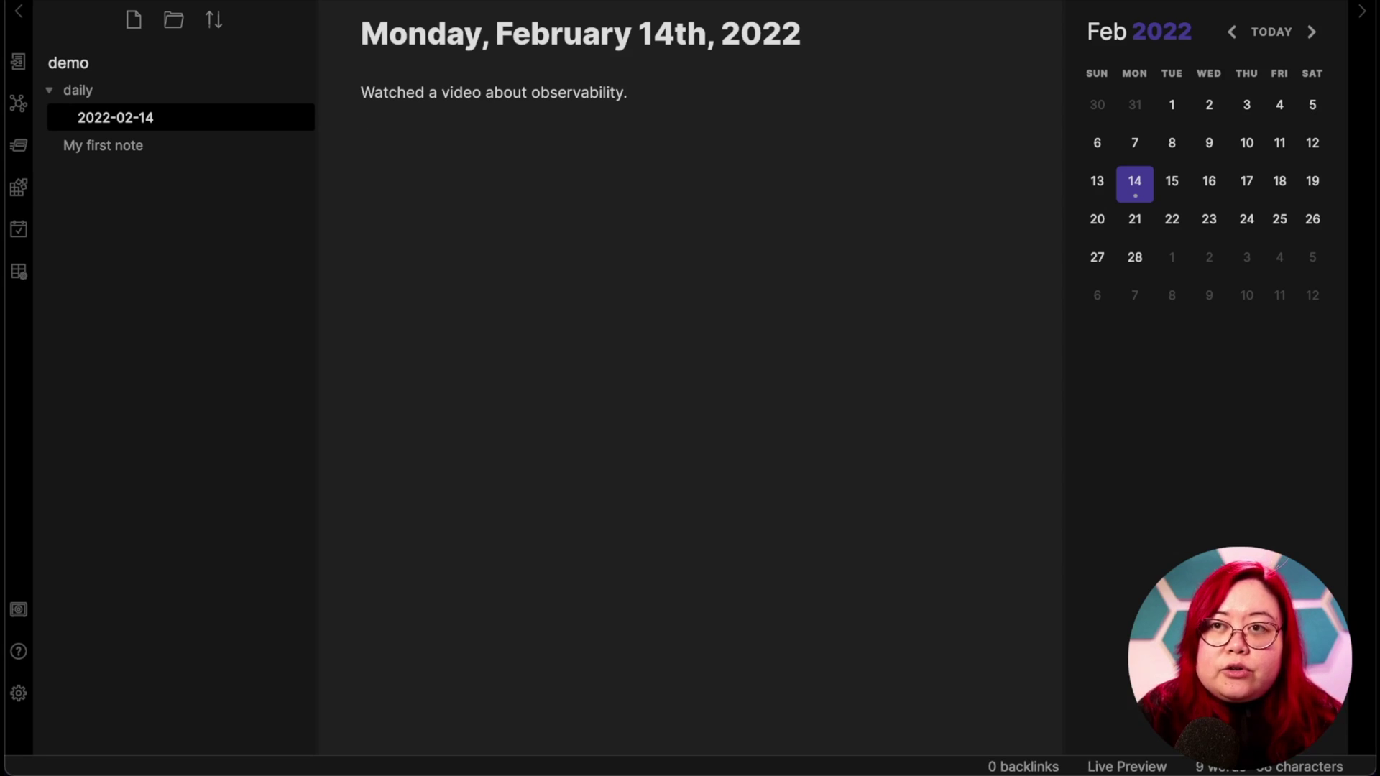
{"action": "type", "text": "-"}
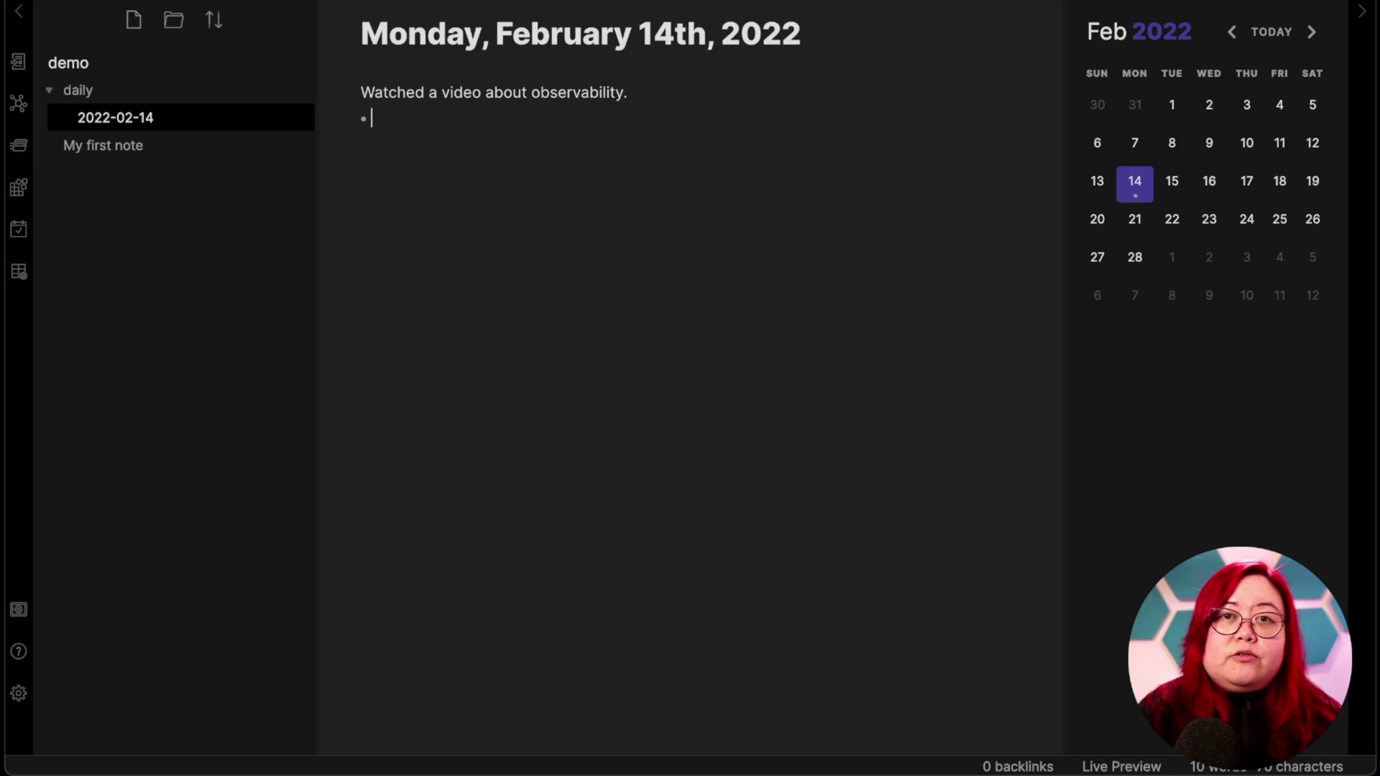
{"action": "type", "text": "There are three pillars to observability: metrics, traces, and logs"}
{"action": "key", "text": "Return"}
{"action": "type", "text": "Observability is a measure of how well an application"}
{"action": "key", "text": "BackSpace"}
{"action": "key", "text": "BackSpace"}
{"action": "key", "text": "BackSpace"}
{"action": "key", "text": "BackSpace"}
{"action": "key", "text": "BackSpace"}
{"action": "key", "text": "BackSpace"}
{"action": "key", "text": "BackSpace"}
{"action": "key", "text": "BackSpace"}
{"action": "key", "text": "BackSpace"}
{"action": "key", "text": "BackSpace"}
{"action": "key", "text": "BackSpace"}
{"action": "key", "text": "BackSpace"}
{"action": "key", "text": "BackSpace"}
{"action": "key", "text": "BackSpace"}
{"action": "key", "text": "BackSpace"}
{"action": "key", "text": "BackSpace"}
{"action": "key", "text": "BackSpace"}
{"action": "key", "text": "BackSpace"}
{"action": "key", "text": "BackSpace"}
{"action": "key", "text": "BackSpace"}
{"action": "type", "text": "the measure of how much can be inferred about the inner workings of an application based on its outputs"}
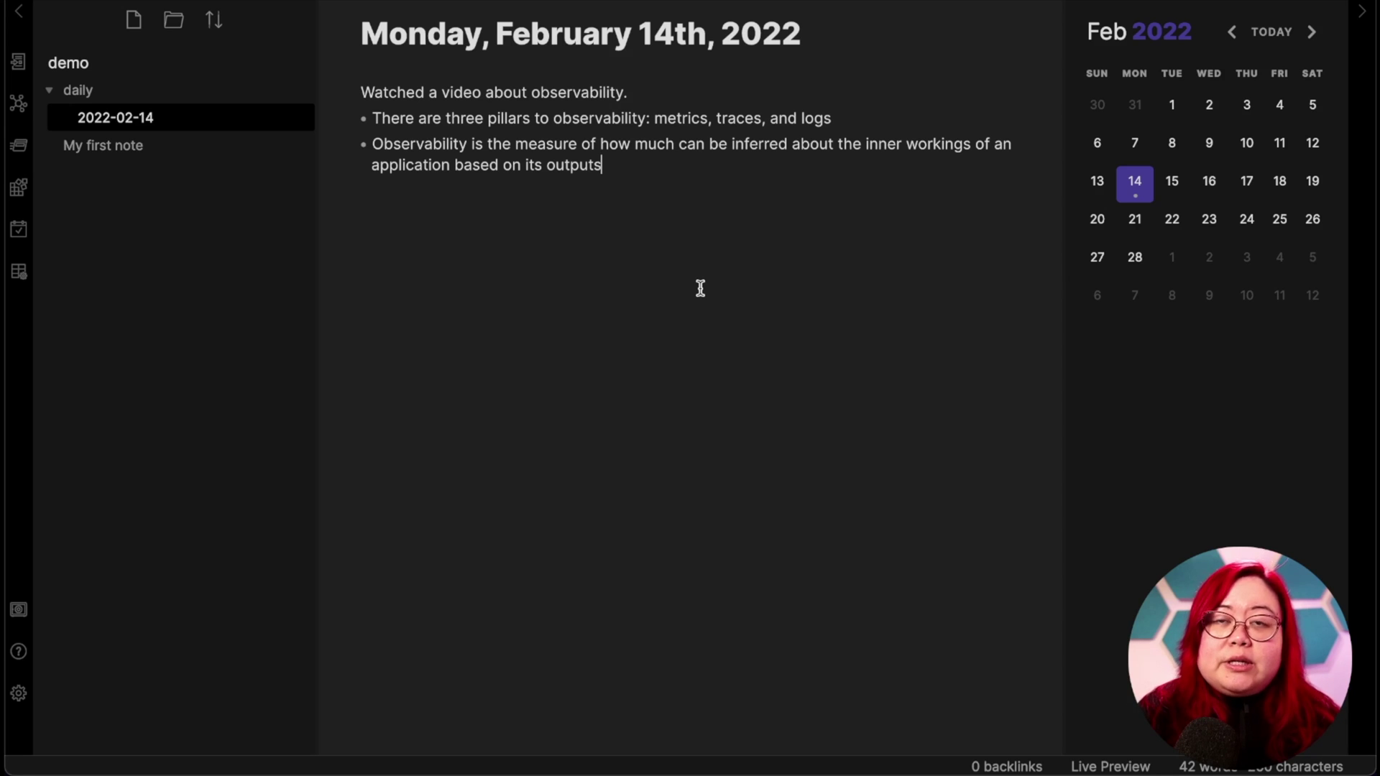
{"action": "key", "text": "Return"}
{"action": "key", "text": "Return"}
{"action": "key", "text": "Return"}
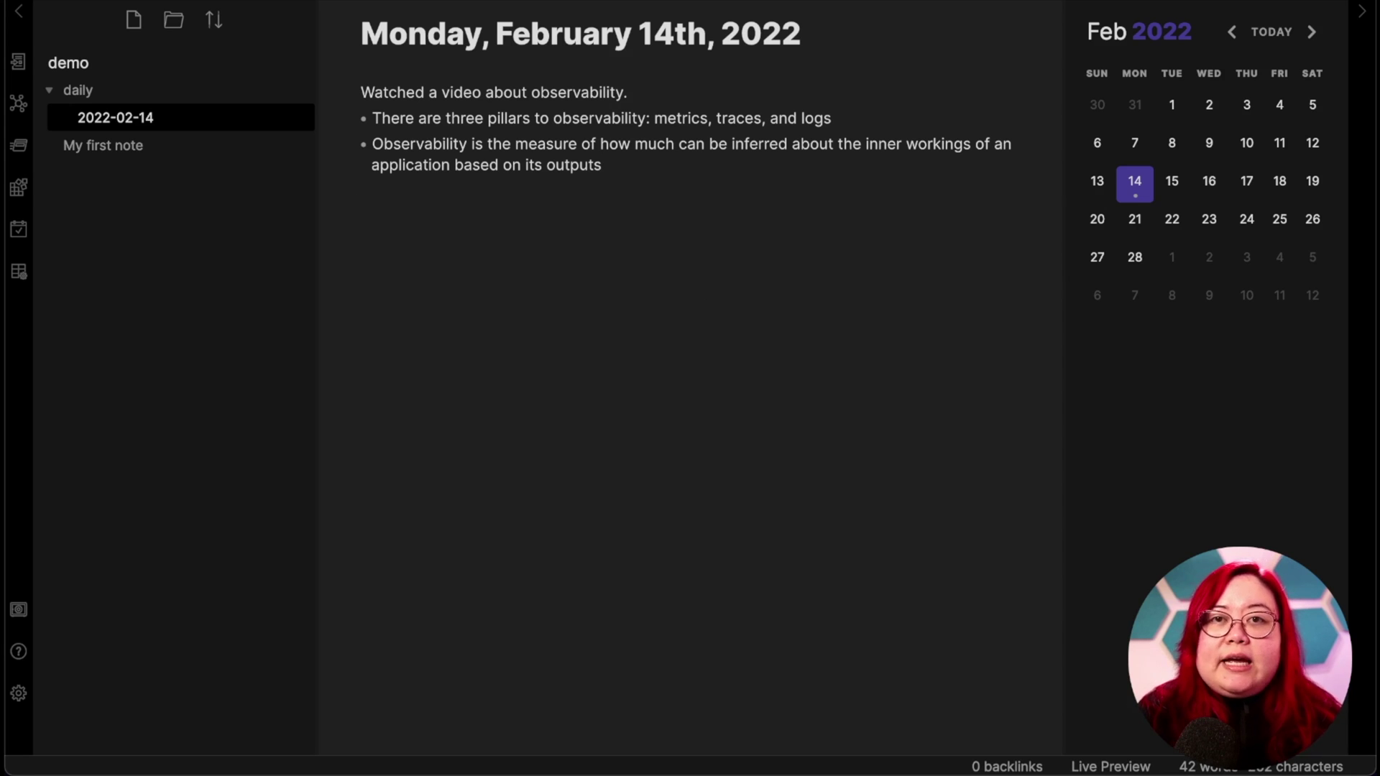
{"action": "type", "text": "Talked to"}
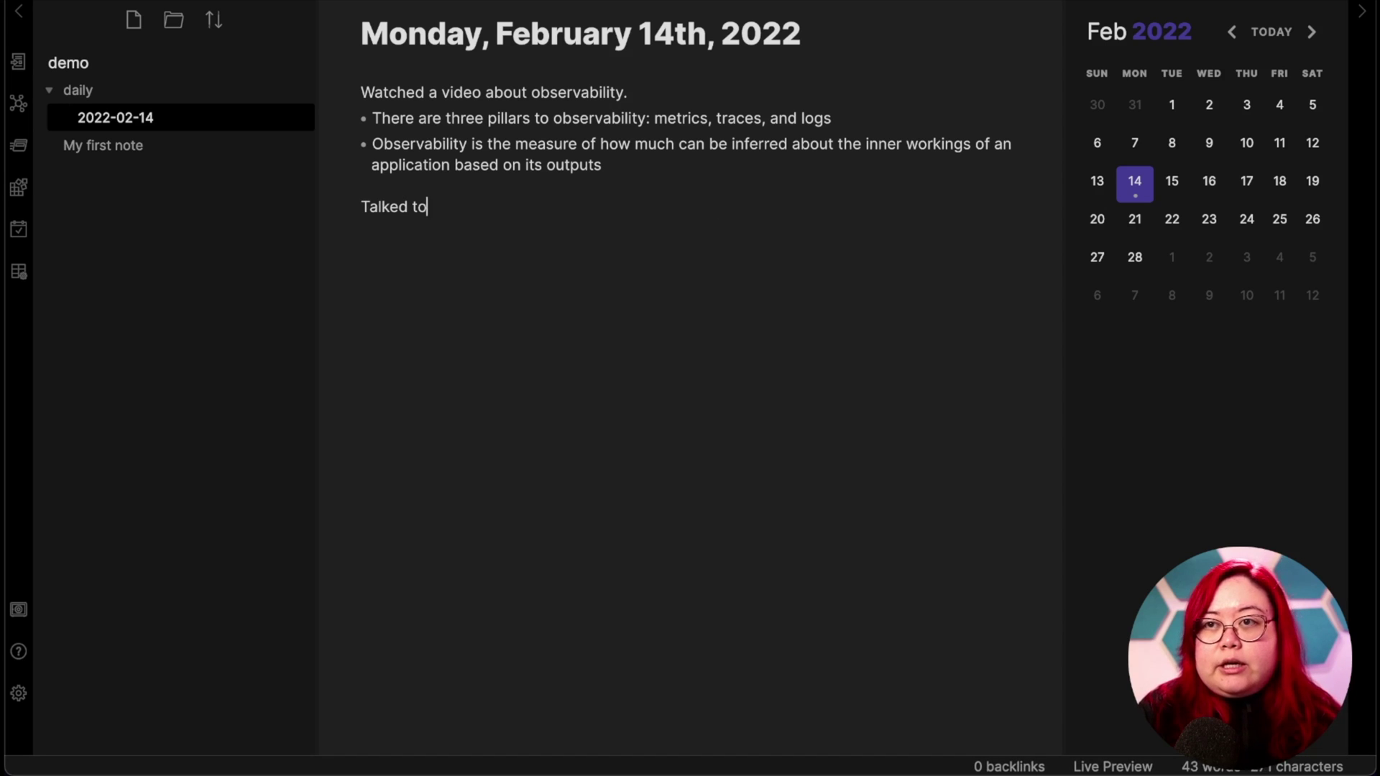
{"action": "type", "text": " Pepe today. H"}
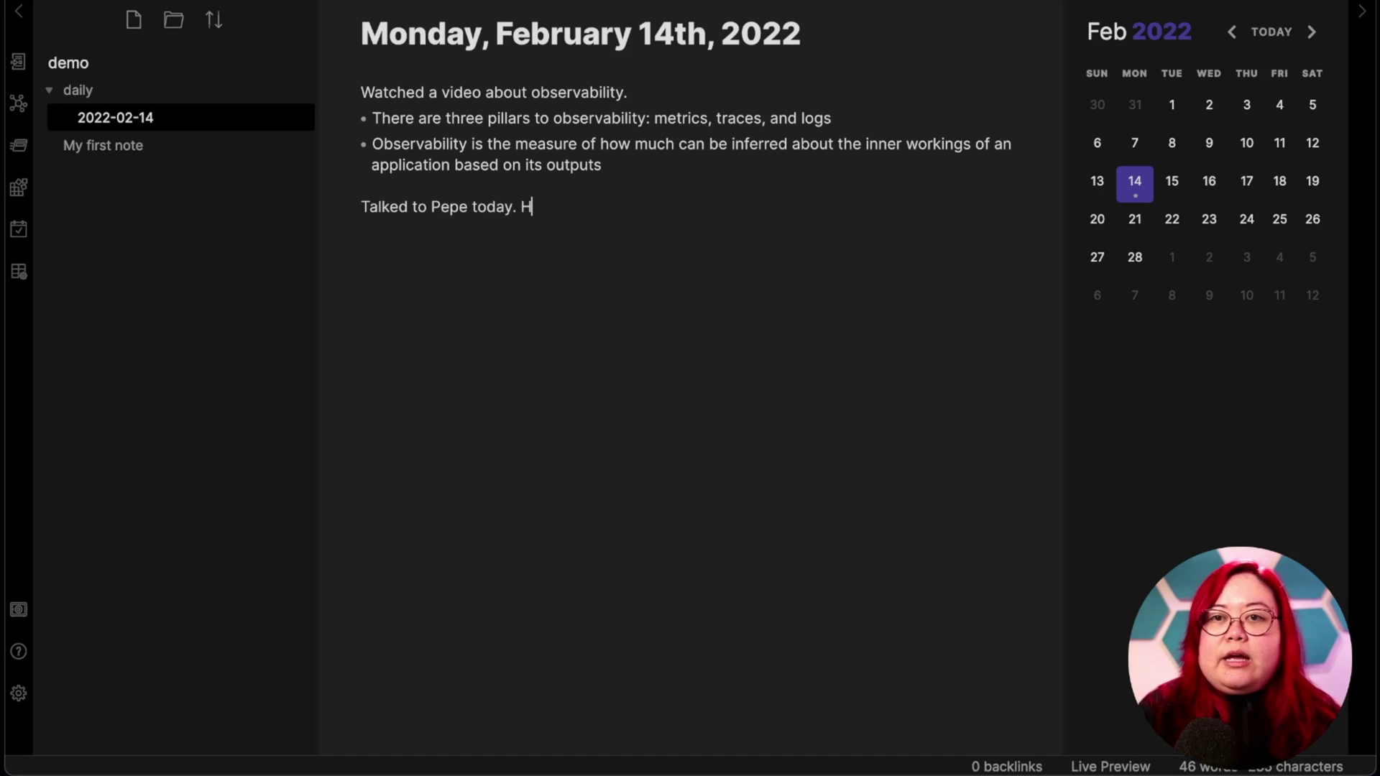
{"action": "type", "text": "e thinks we shoul"}
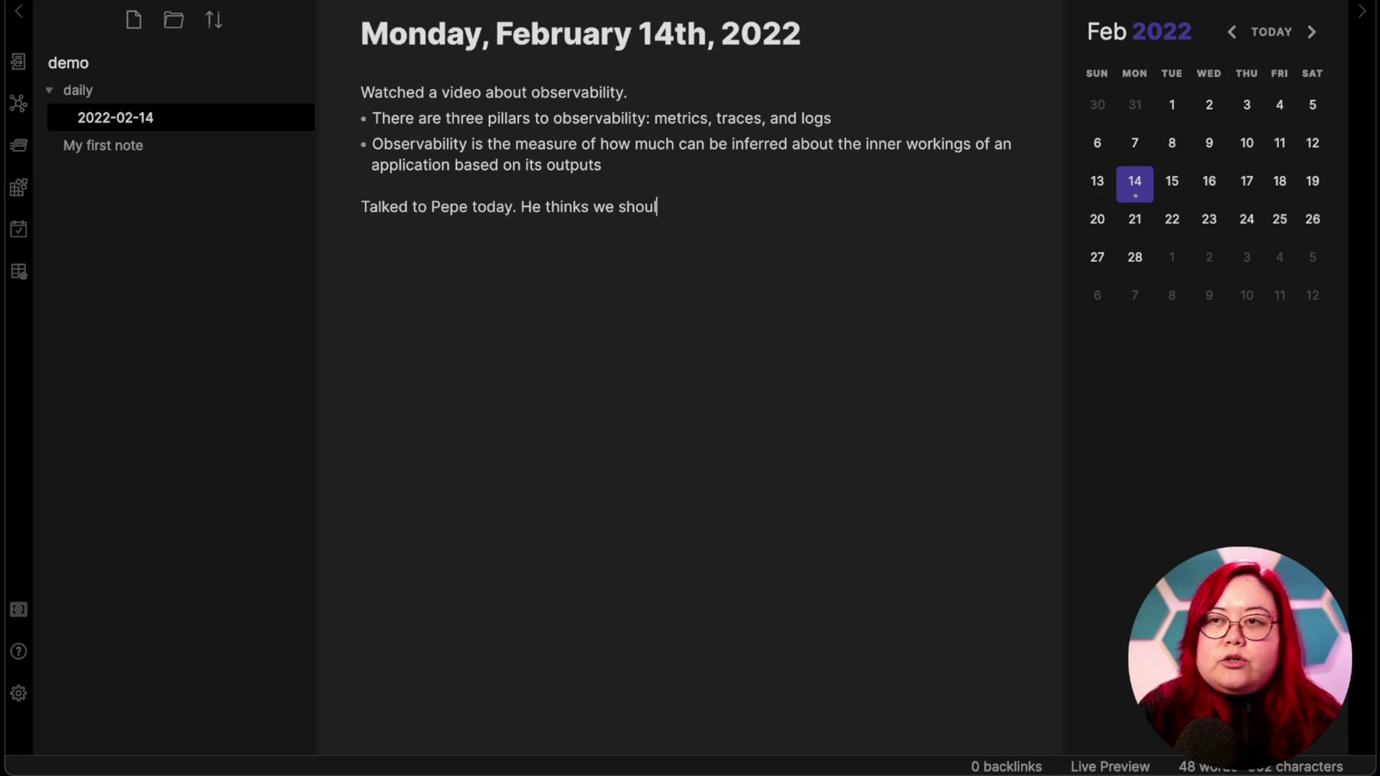
{"action": "type", "text": "d do a workshop"}
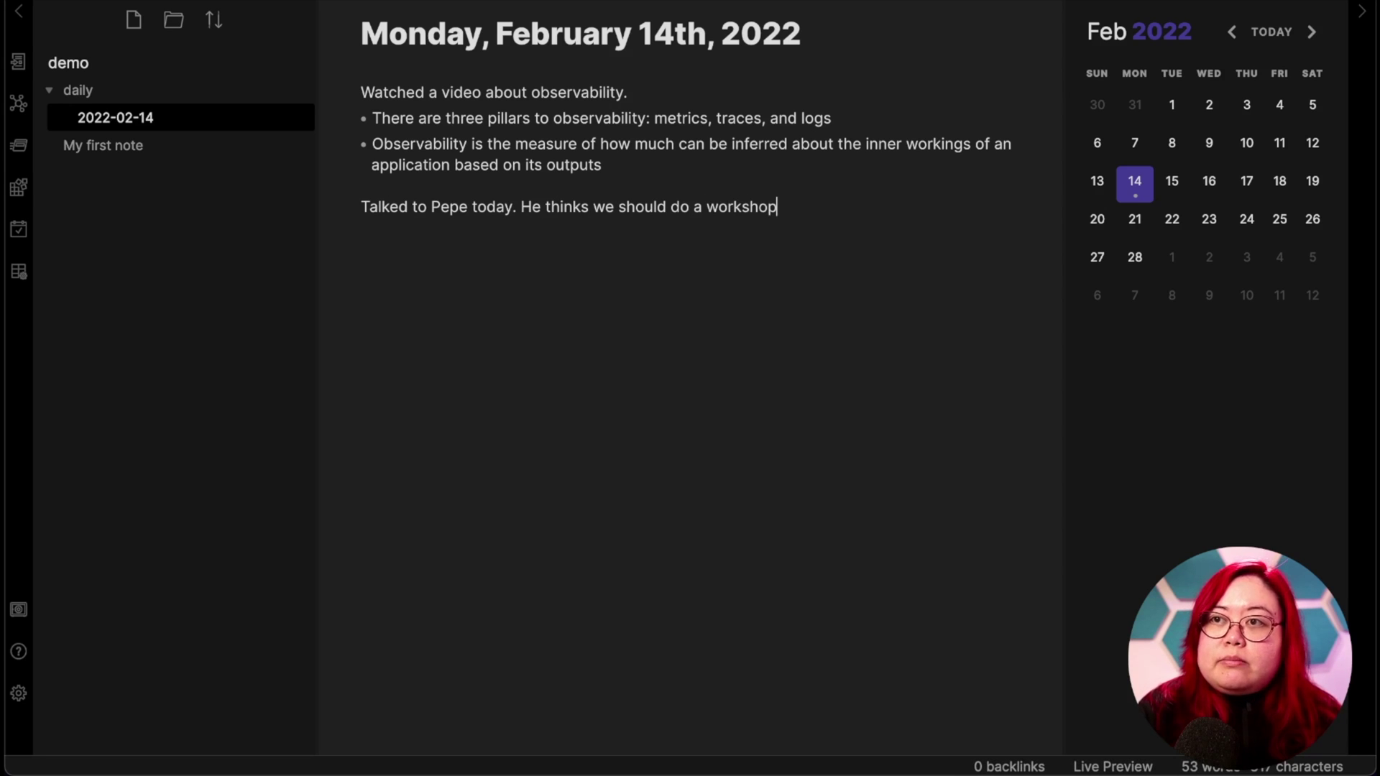
{"action": "type", "text": " about how to use k6."}
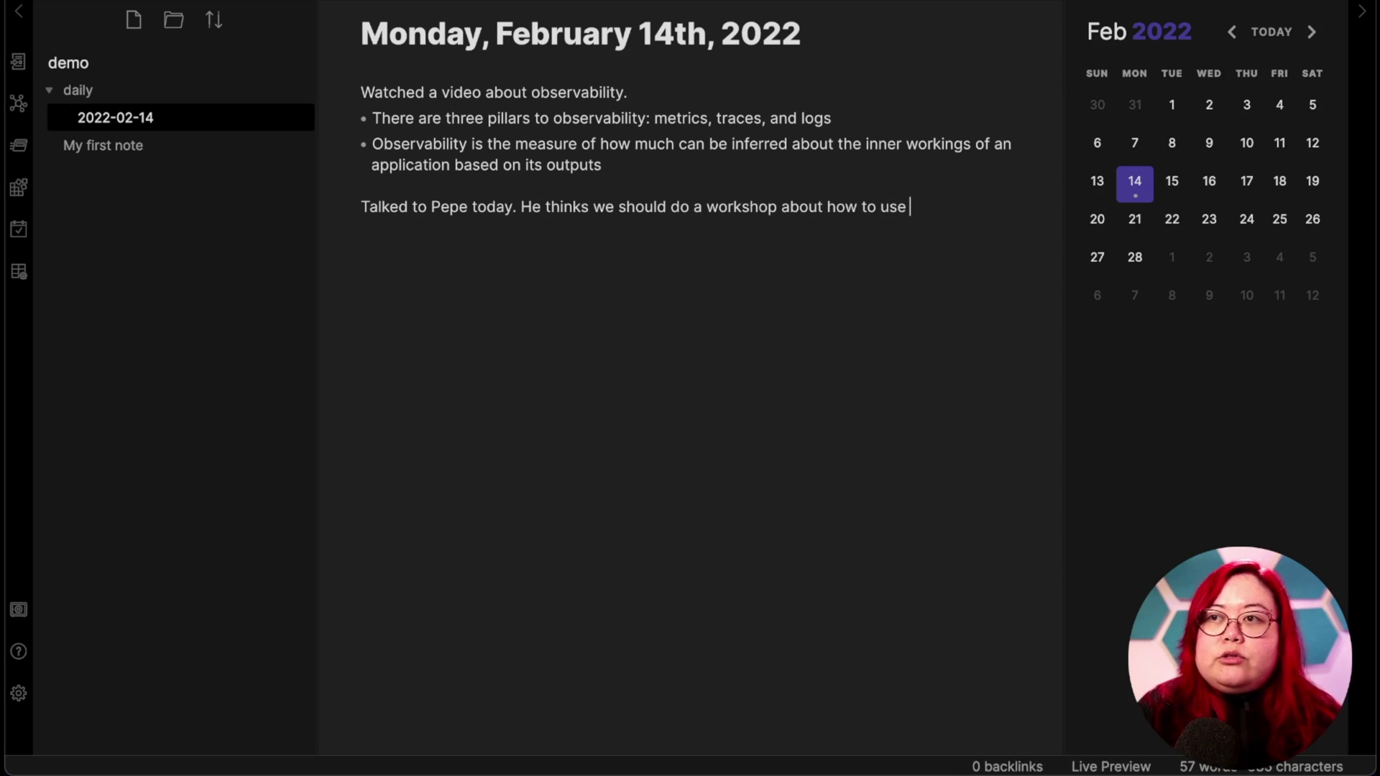
{"action": "key", "text": "Return"}
{"action": "key", "text": "Return"}
{"action": "key", "text": "BackSpace"}
{"action": "key", "text": "Return"}
{"action": "type", "text": "- bullet points"}
{"action": "key", "text": "Return"}
{"action": "key", "text": "Return"}
{"action": "key", "text": "Return"}
{"action": "type", "text": "lskjadfl;skd"}
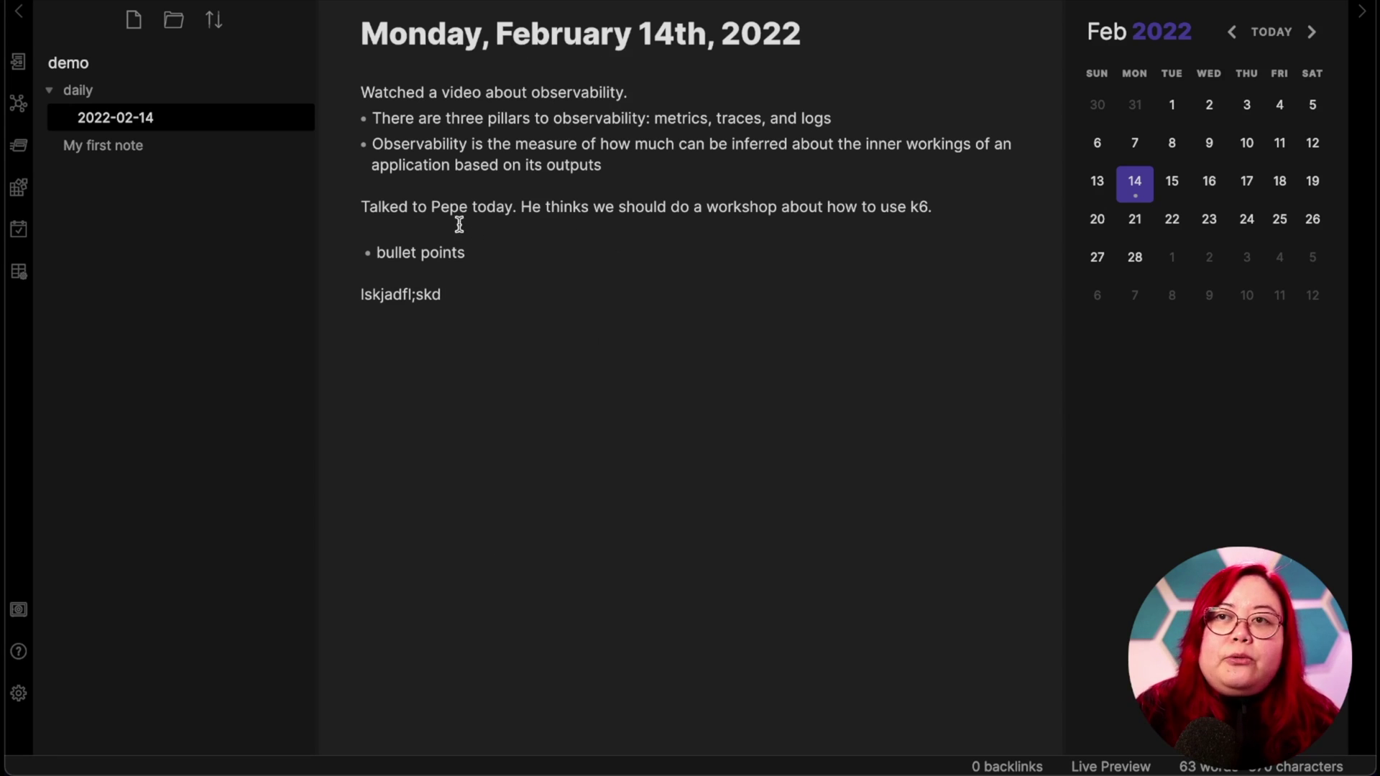
{"action": "key", "text": "Up"}
{"action": "key", "text": "Up"}
{"action": "key", "text": "Up"}
{"action": "key", "text": "Up"}
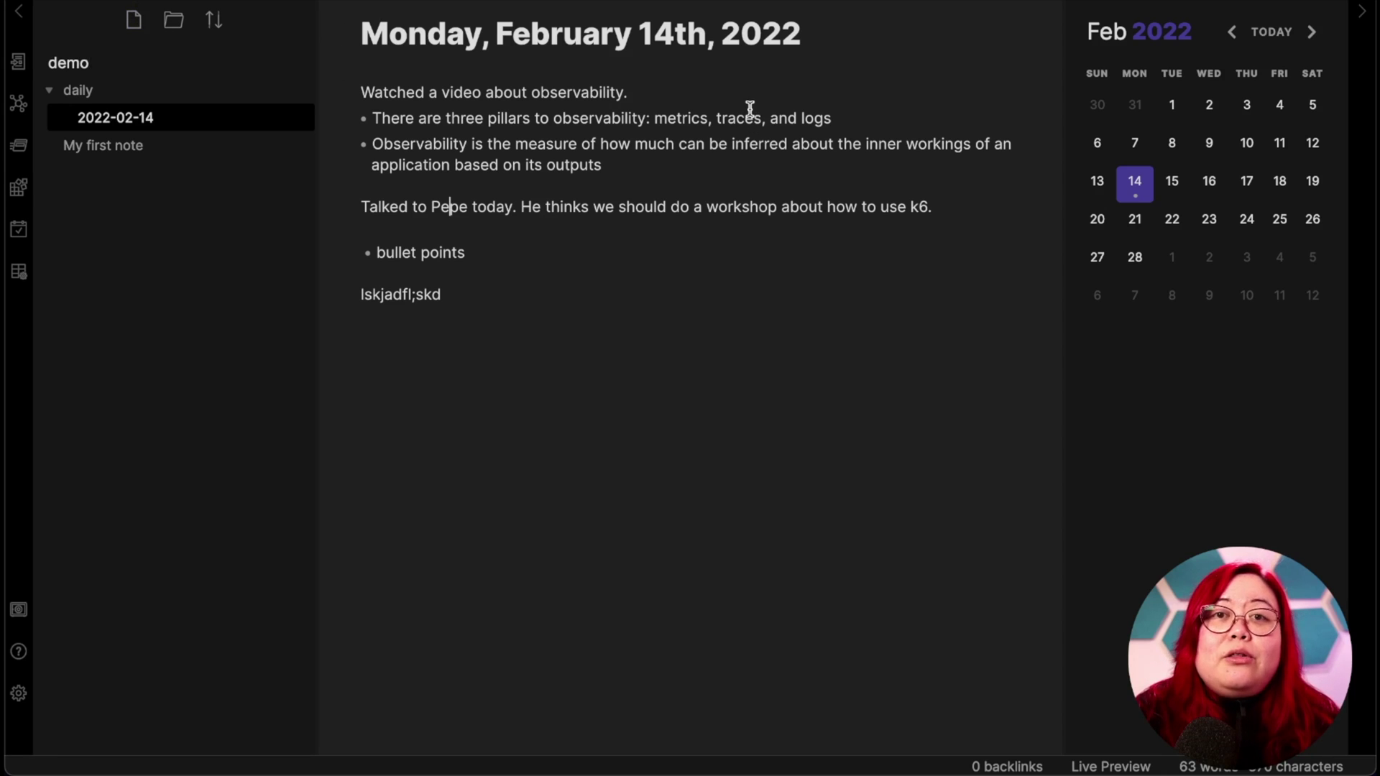
Make 'observability' in the daily note an [[Observability]] link and create that note from it.
{"action": "double_click", "coordinate": [581, 94]}
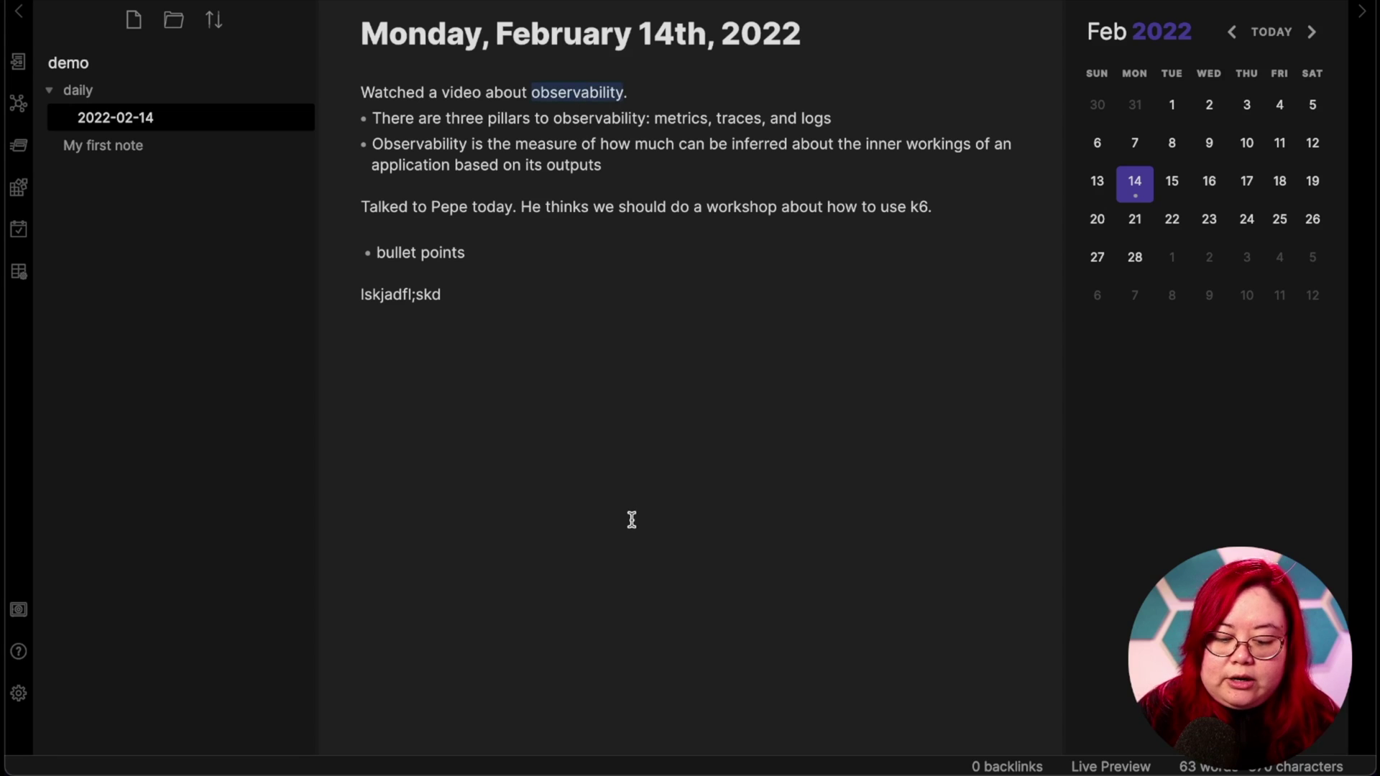
{"action": "type", "text": "[["}
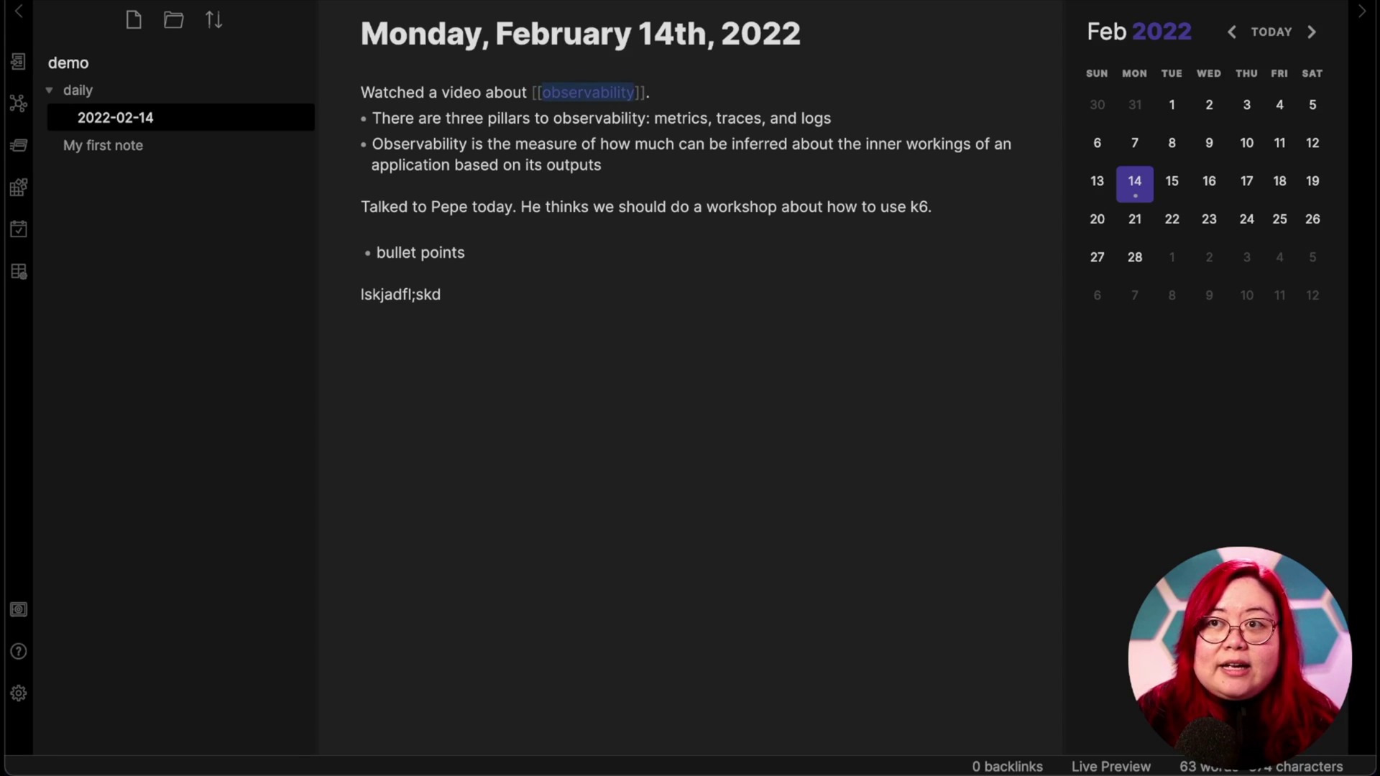
{"action": "key", "text": "Right"}
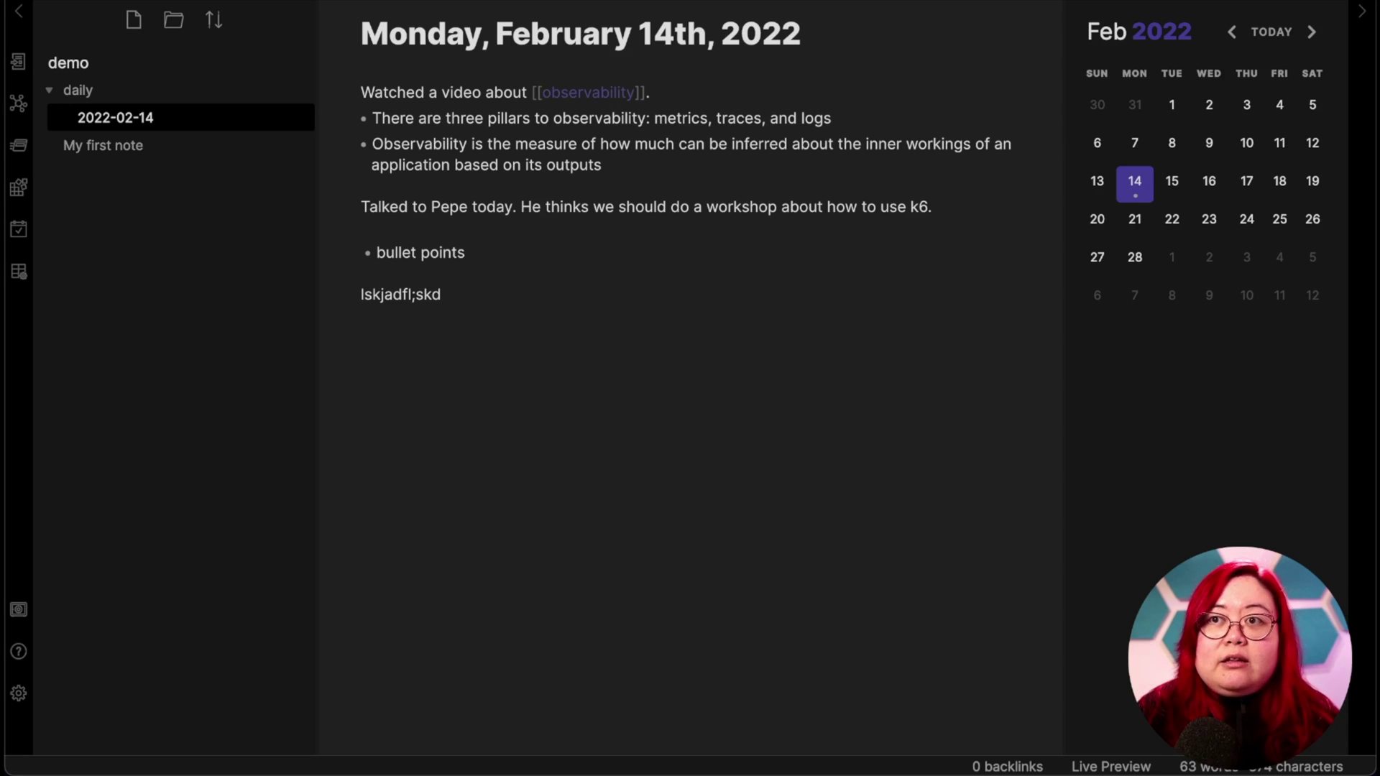
{"action": "type", "text": "O"}
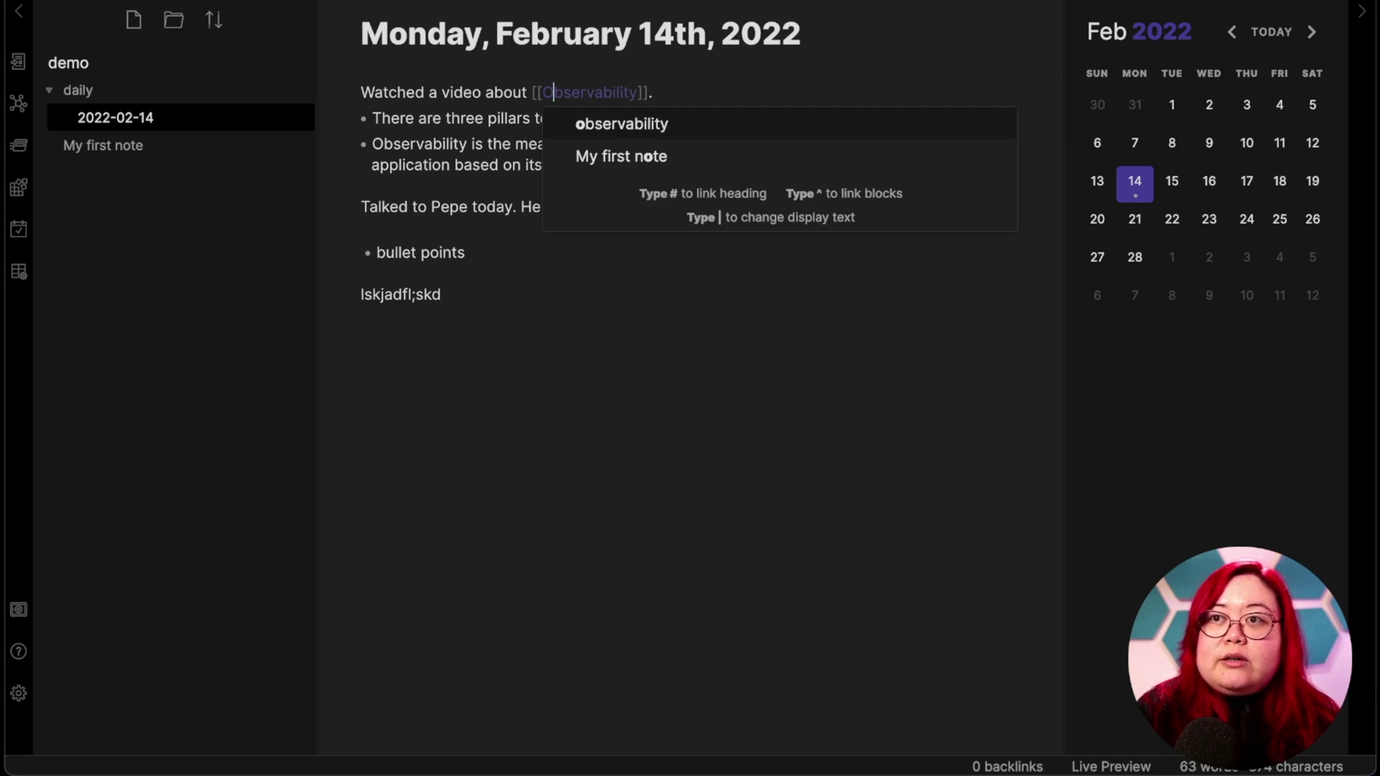
{"action": "left_click", "coordinate": [629, 92]}
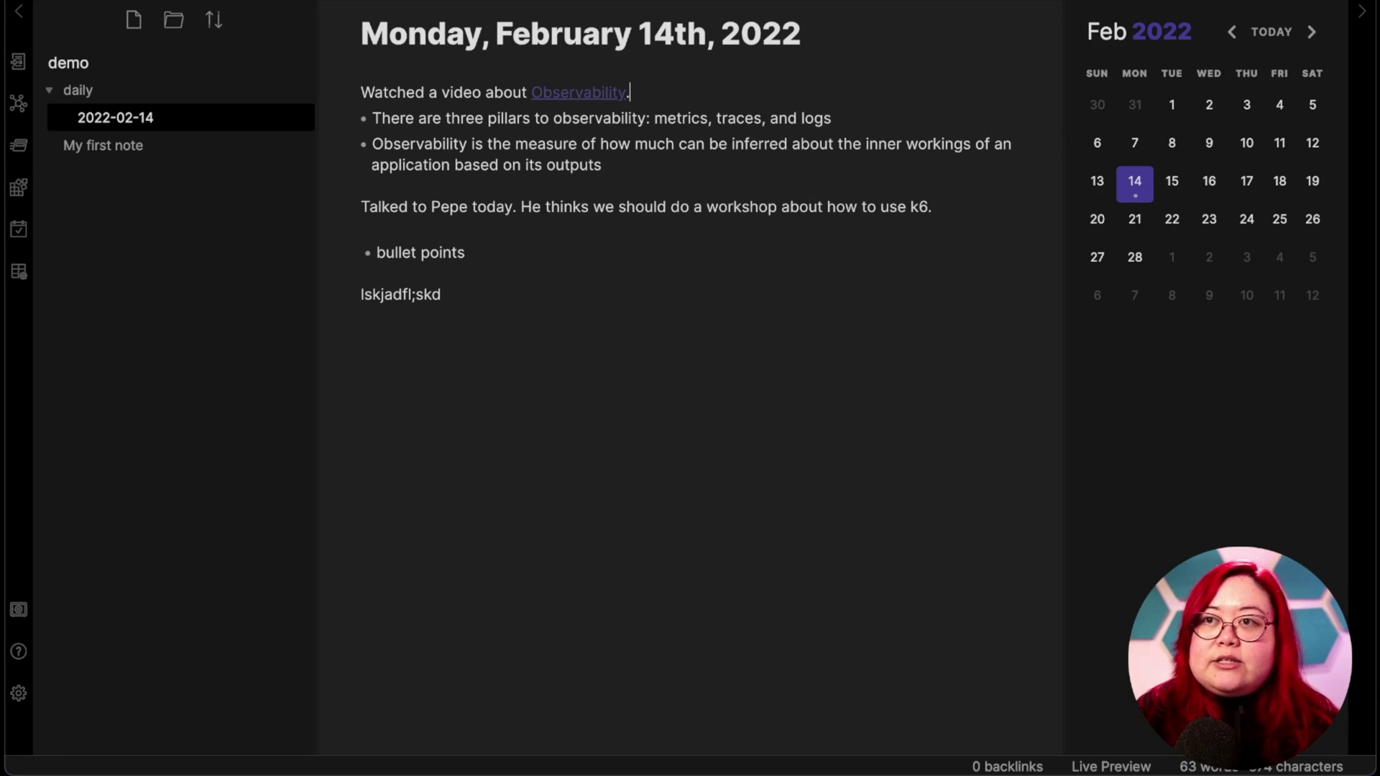
{"action": "left_click", "coordinate": [570, 93]}
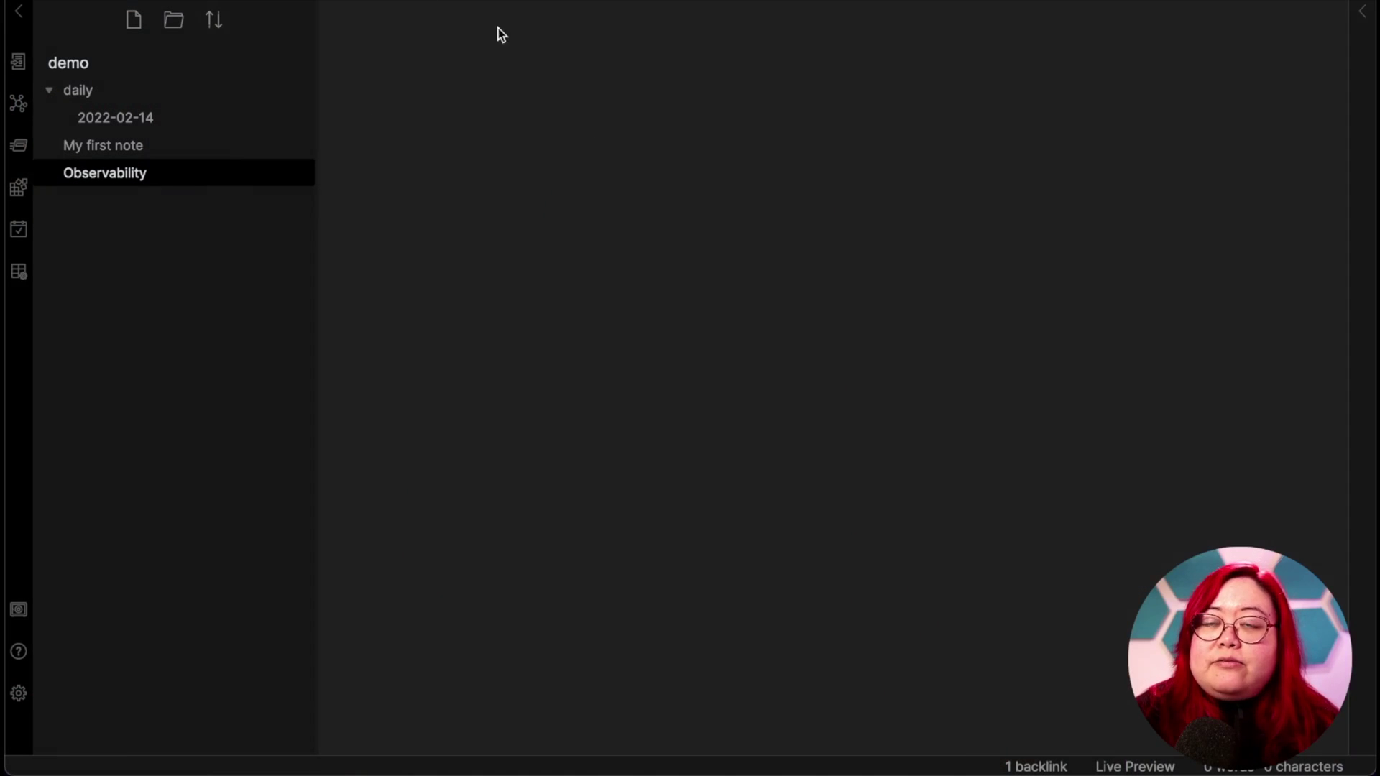
Add the heading '# Observability' and open the 2022-02-14 daily note in a split.
{"action": "type", "text": "# Observability"}
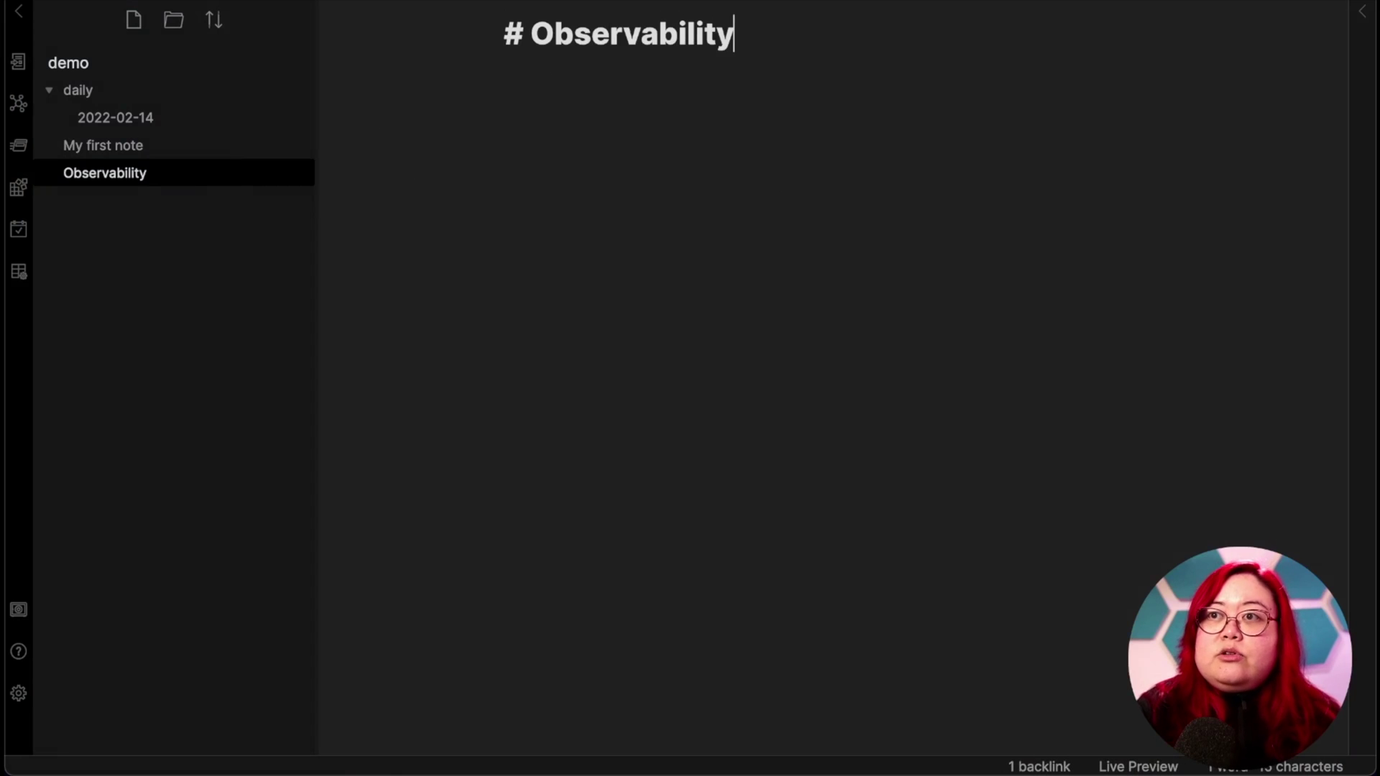
{"action": "key", "text": "Return"}
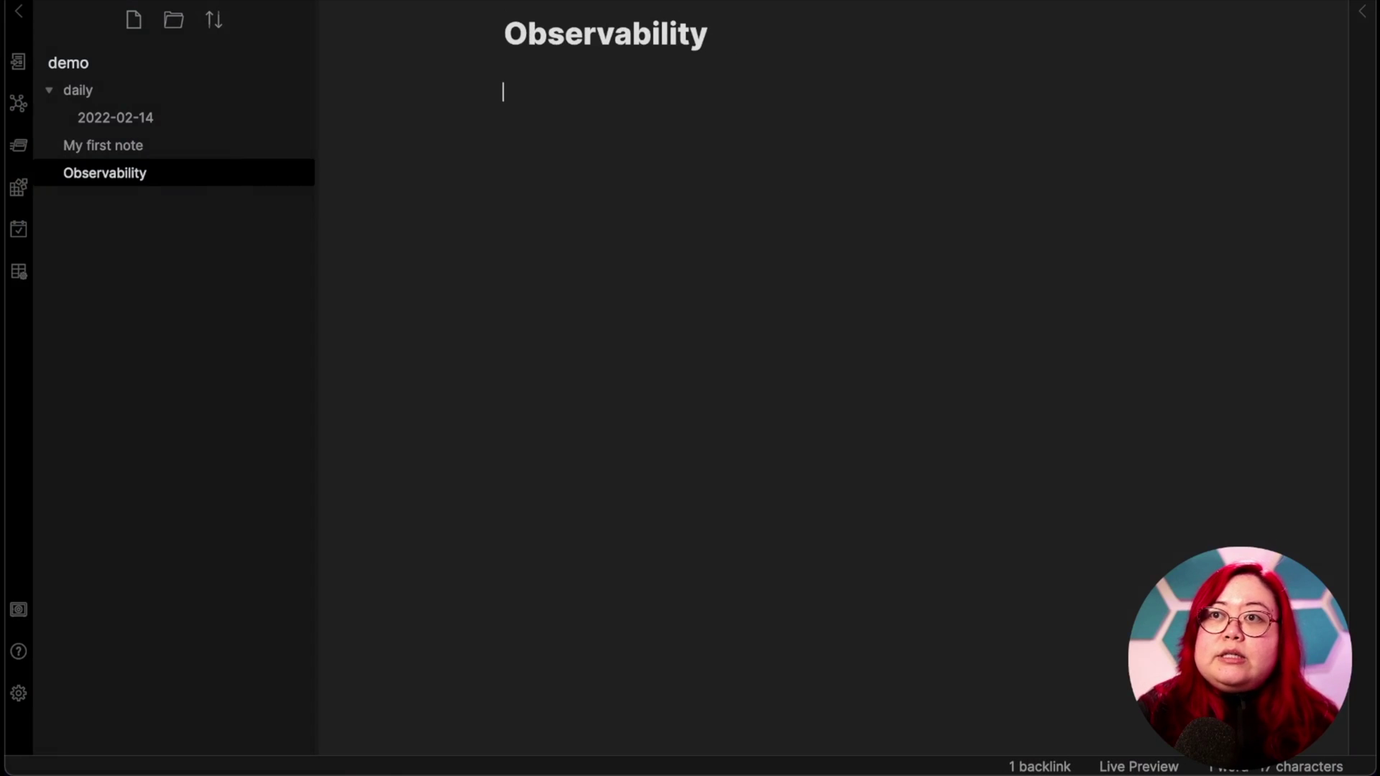
{"action": "left_click", "coordinate": [152, 123], "text": "super"}
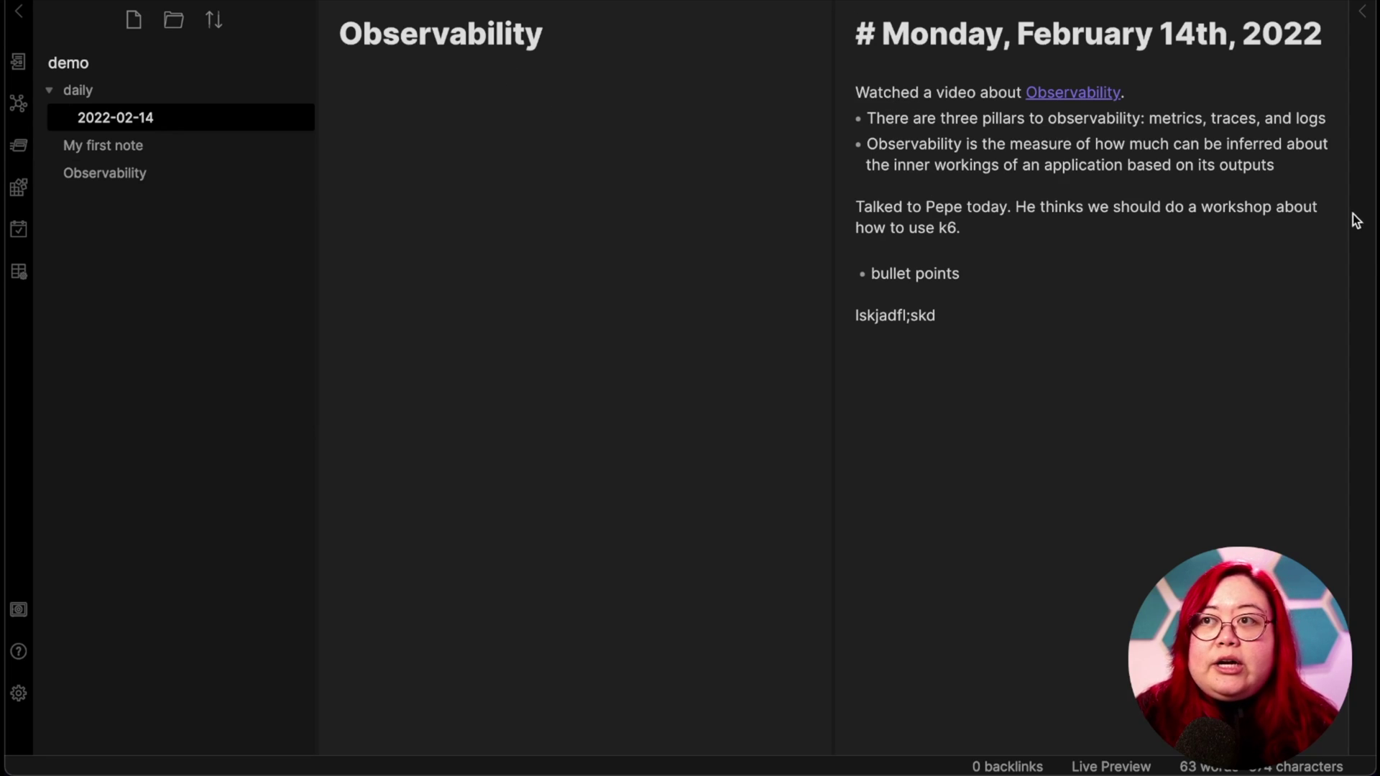
{"action": "left_click", "coordinate": [597, 99]}
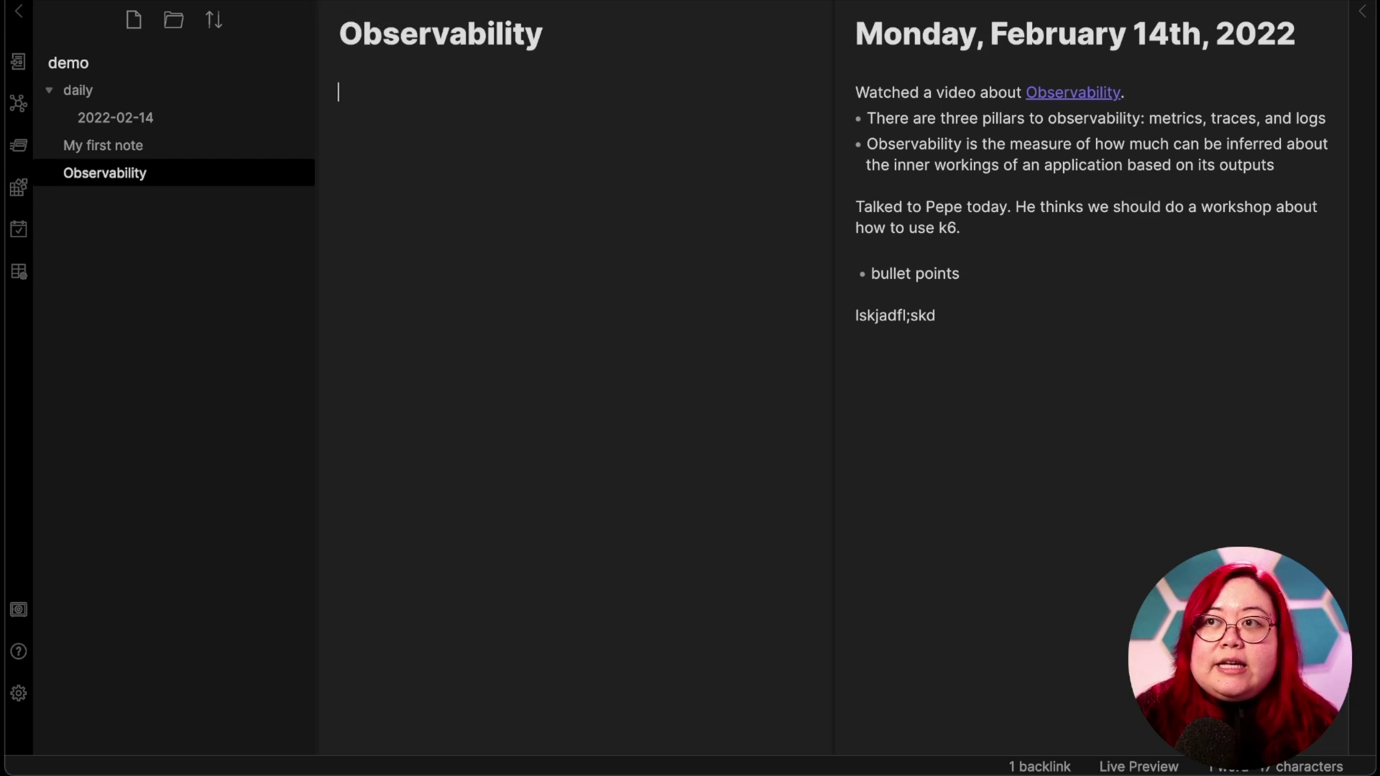
Place the daily note to the left of Observability and hide the file list.
{"action": "left_click_drag", "start_coordinate": [855, 7], "coordinate": [614, 540]}
{"action": "left_click_drag", "start_coordinate": [334, 376], "coordinate": [332, 329]}
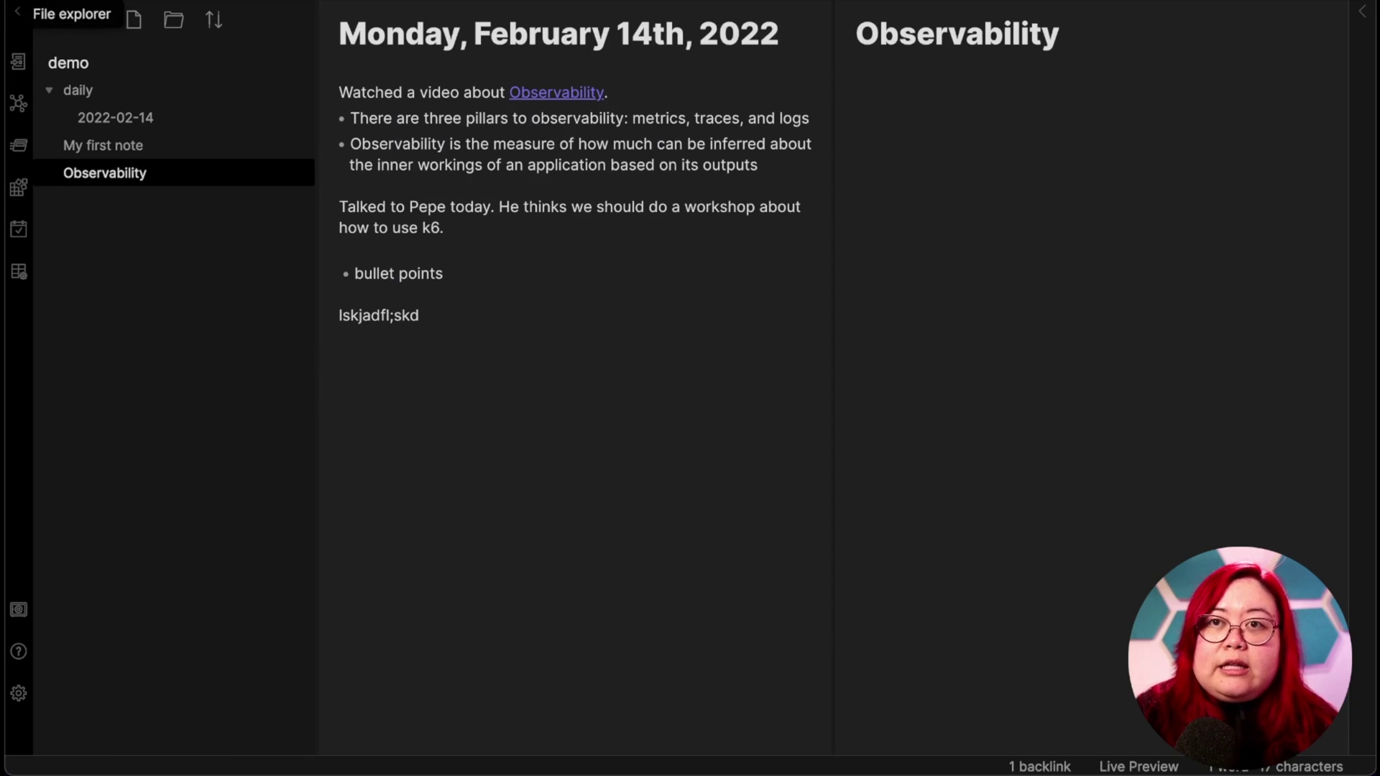
{"action": "left_click", "coordinate": [17, 24]}
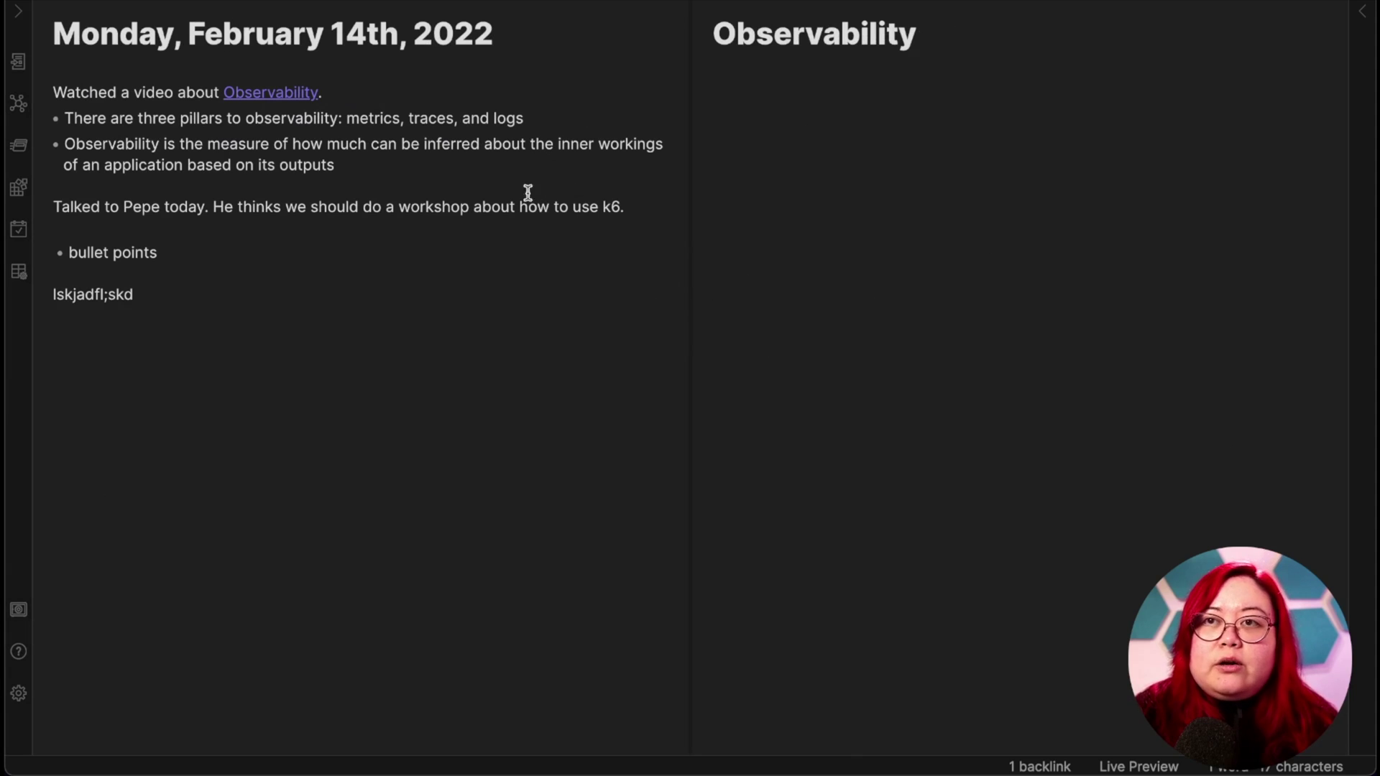
Paste the daily note's observability definition bullet into the Observability note, adding a final period.
{"action": "left_click", "coordinate": [241, 171]}
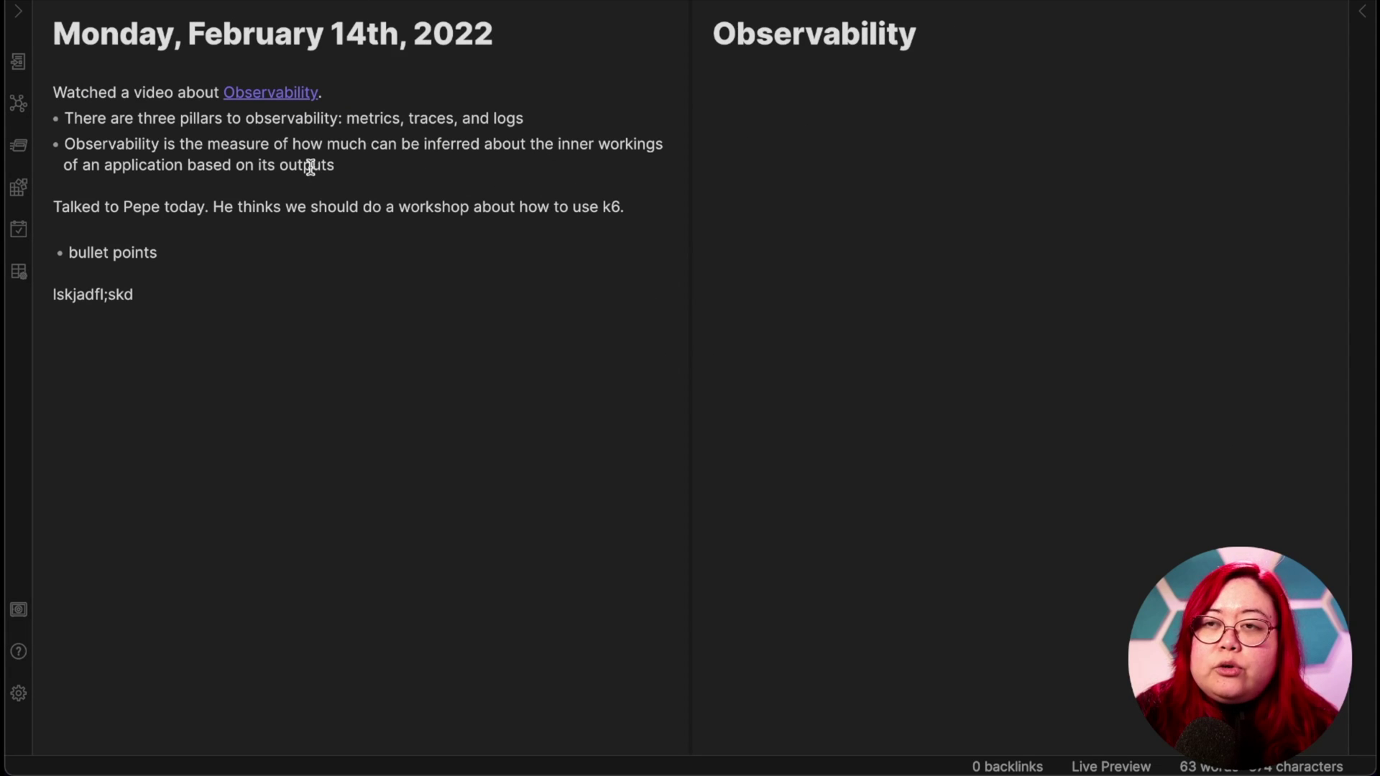
{"action": "left_click_drag", "start_coordinate": [372, 161], "coordinate": [68, 144]}
{"action": "key", "text": "super+c"}
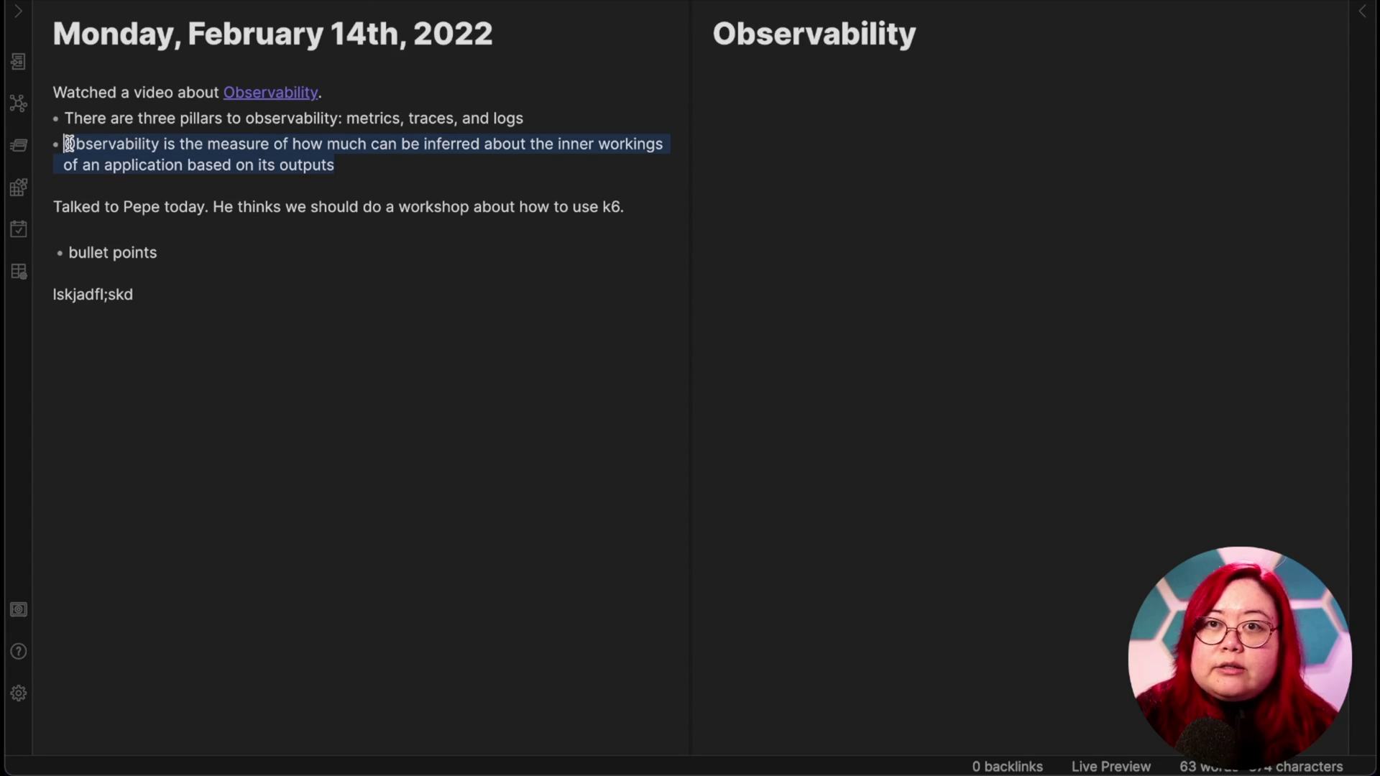
{"action": "left_click", "coordinate": [845, 160]}
{"action": "key", "text": "super+v"}
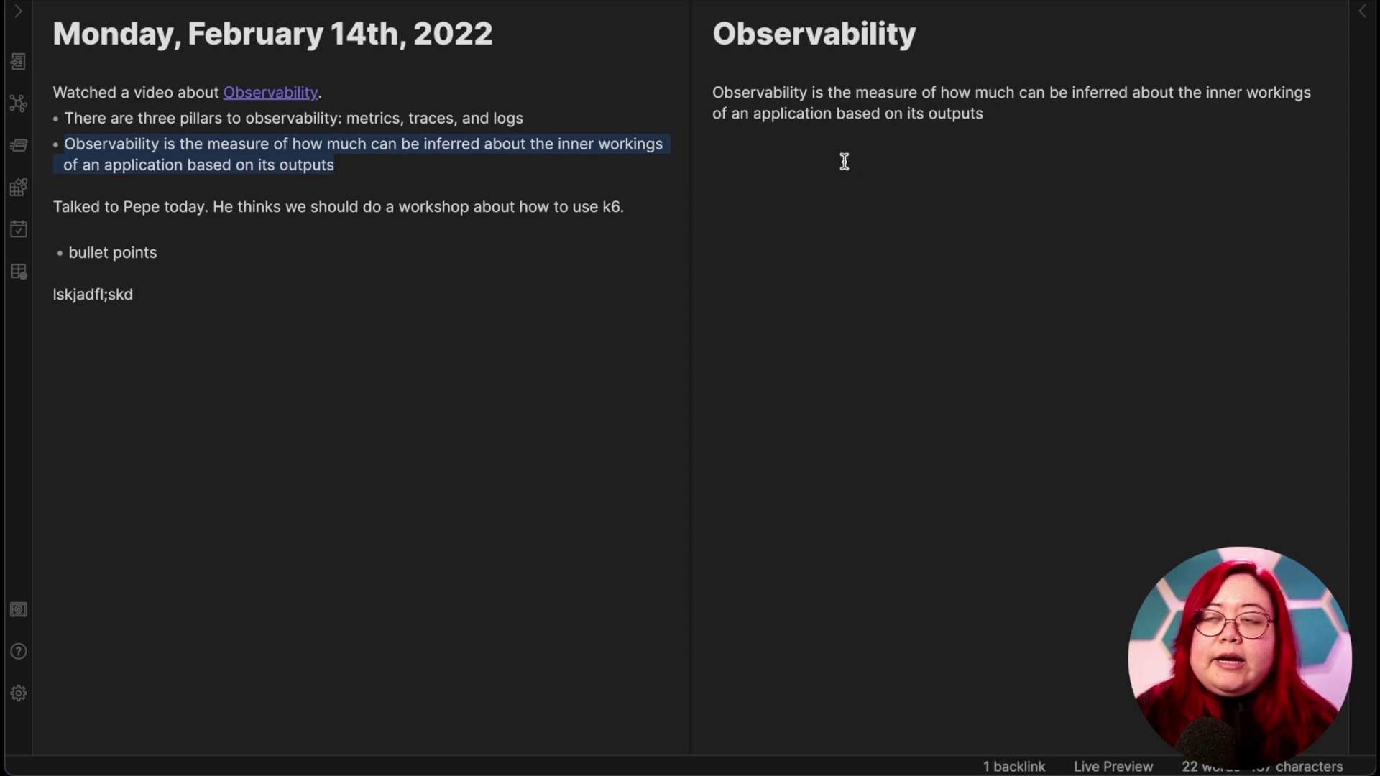
{"action": "type", "text": "."}
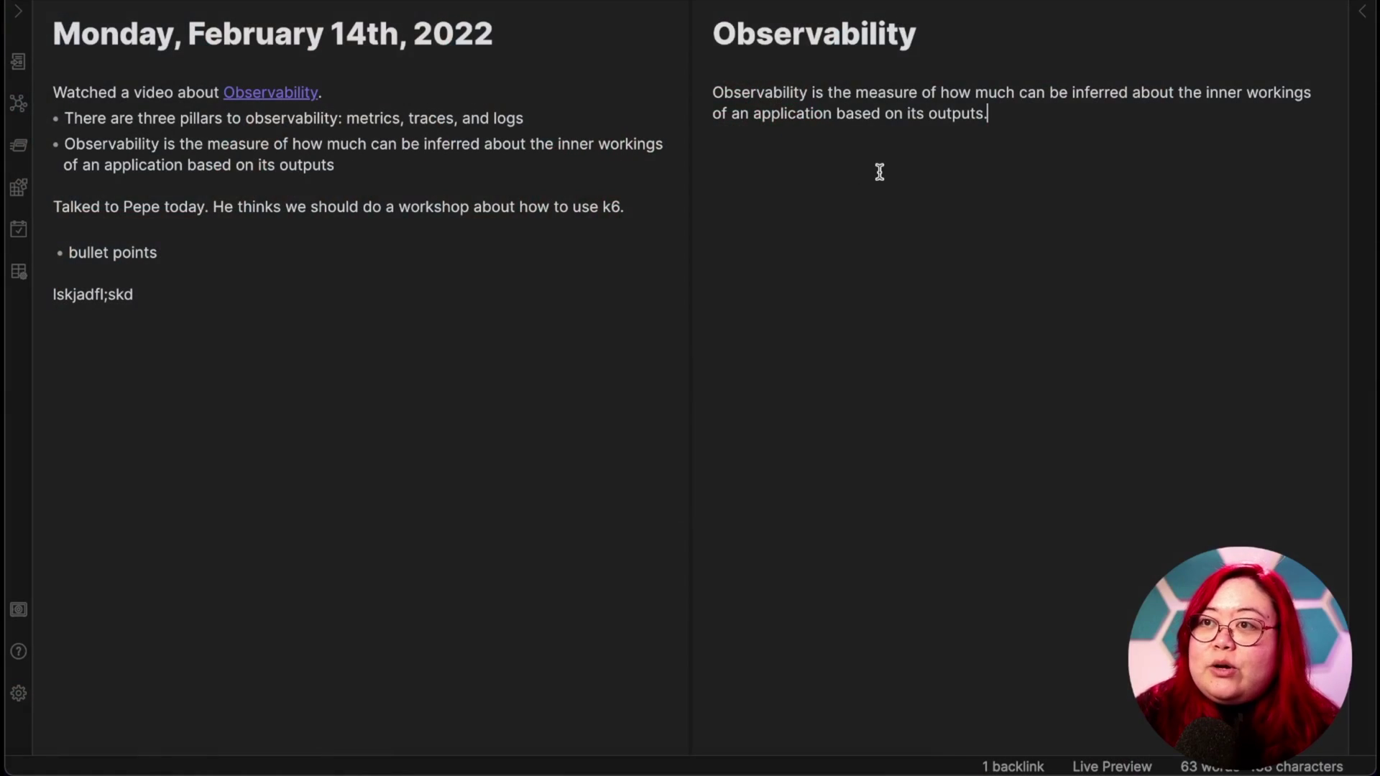
Show Observability's backlinks with unlinked mentions expanded, then select 'observability' in the daily note.
{"action": "left_click", "coordinate": [1362, 11]}
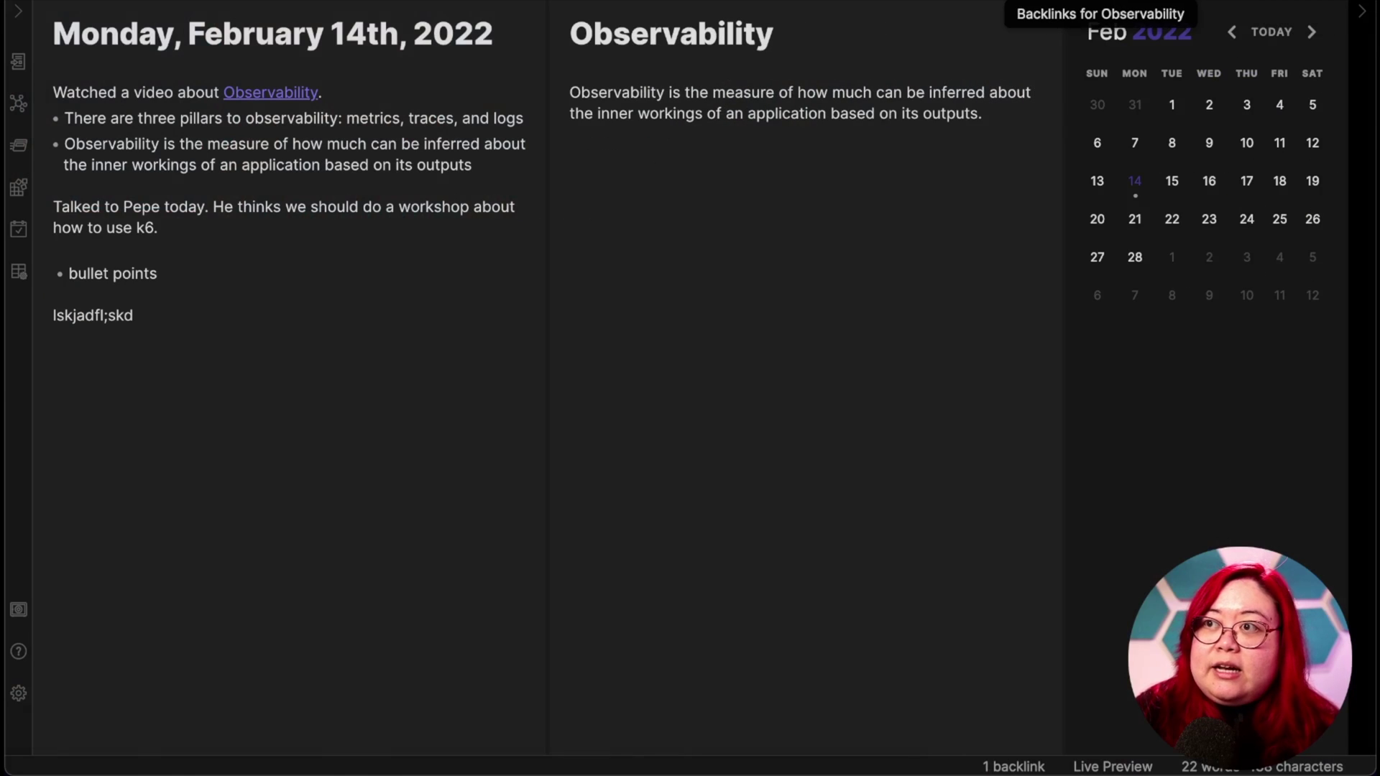
{"action": "left_click", "coordinate": [1147, 20]}
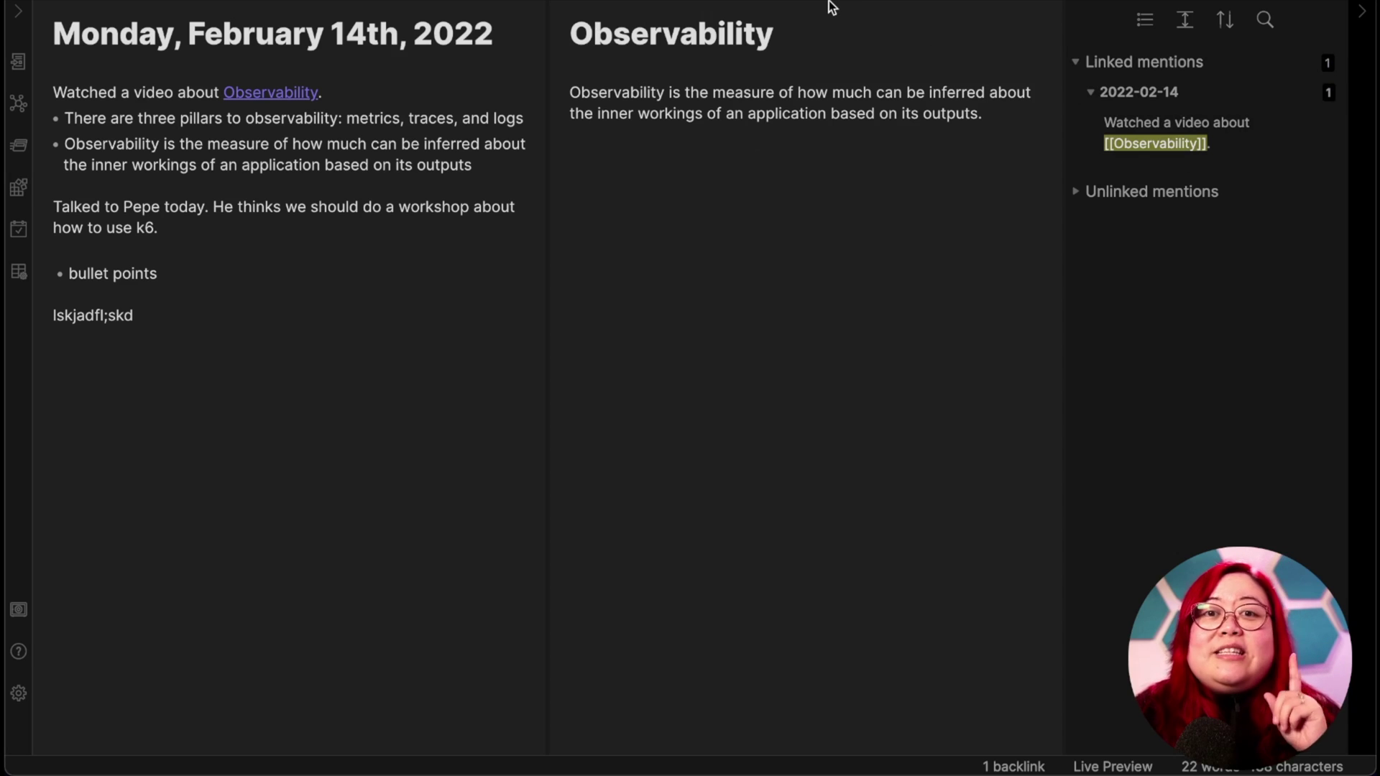
{"action": "left_click", "coordinate": [1077, 192]}
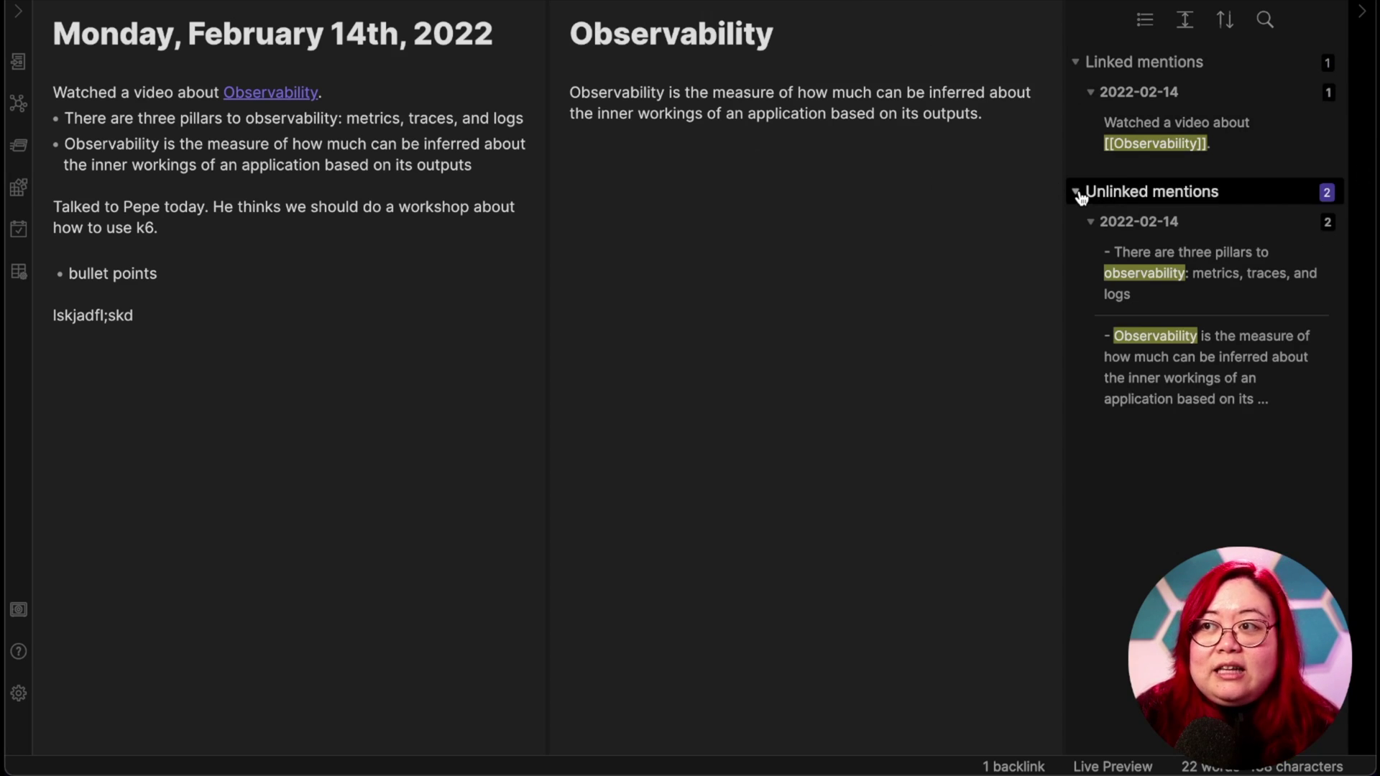
{"action": "mouse_move", "coordinate": [1327, 285]}
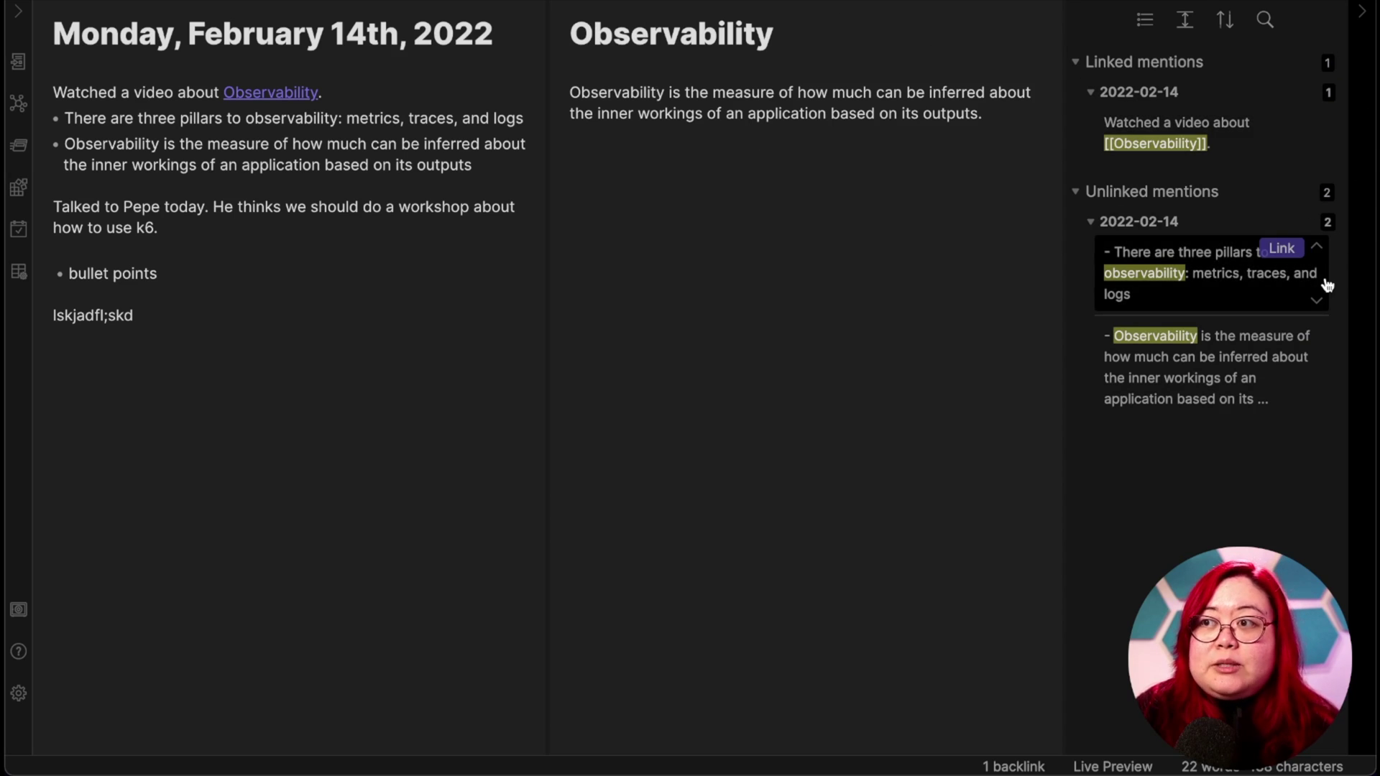
{"action": "mouse_move", "coordinate": [1168, 355]}
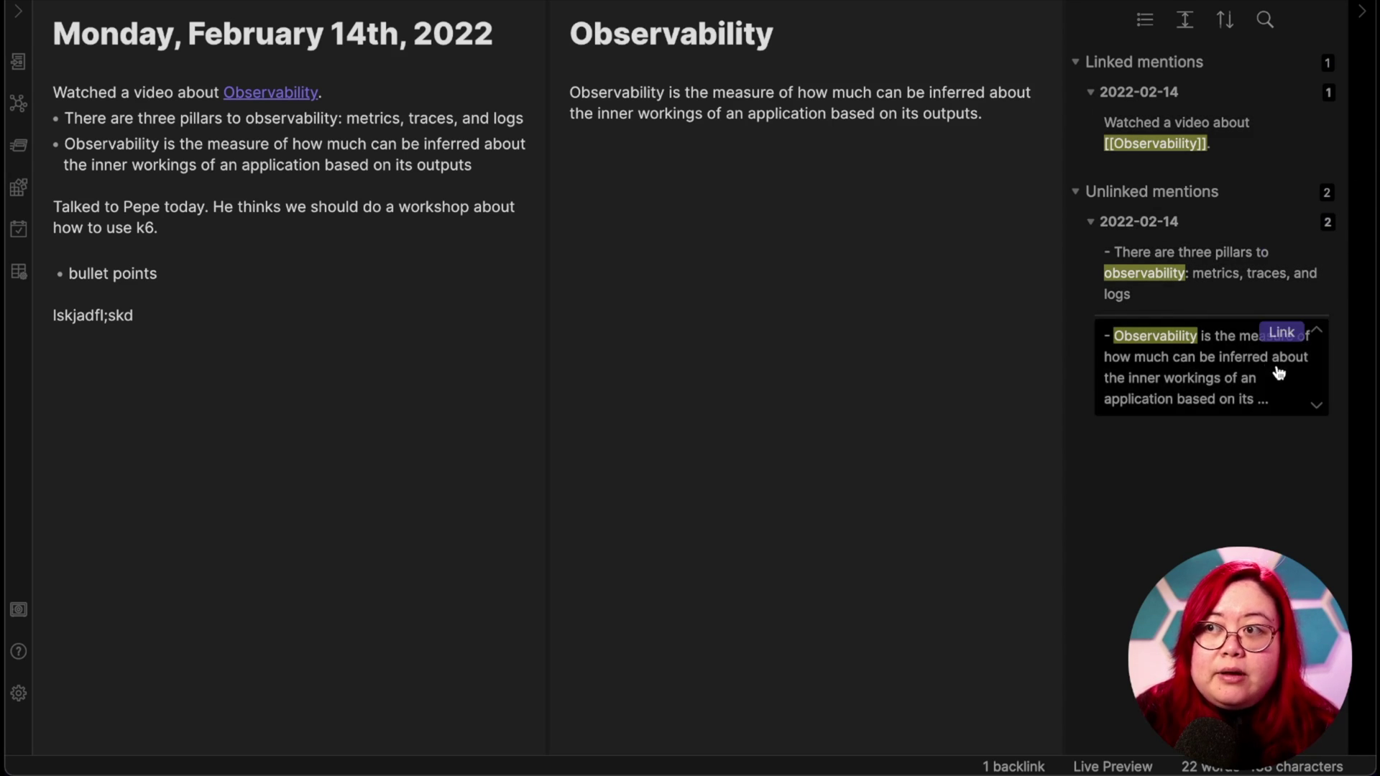
{"action": "mouse_move", "coordinate": [1112, 249]}
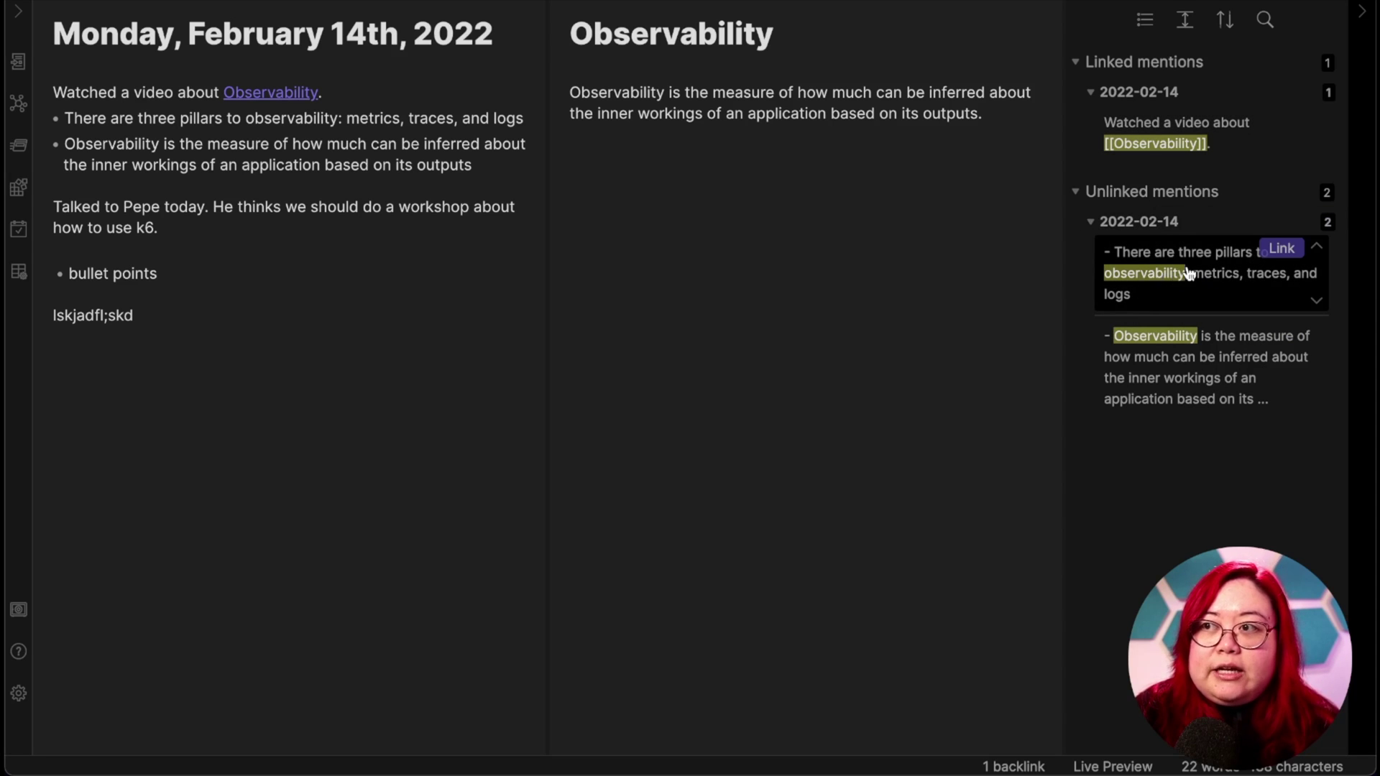
{"action": "left_click", "coordinate": [288, 120]}
{"action": "double_click", "coordinate": [287, 120]}
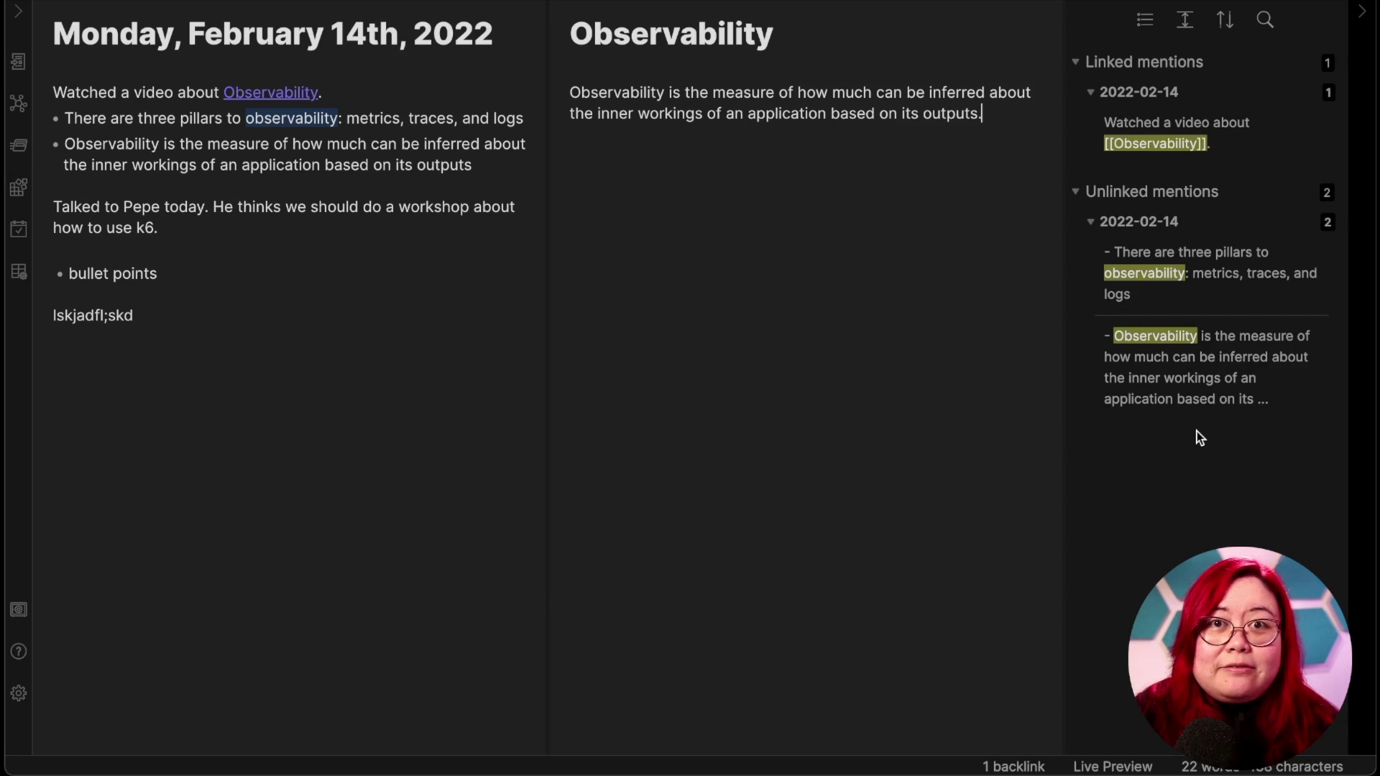
Review the backlinks pane listing one linked and two unlinked observability mentions.
{"action": "mouse_move", "coordinate": [1306, 334]}
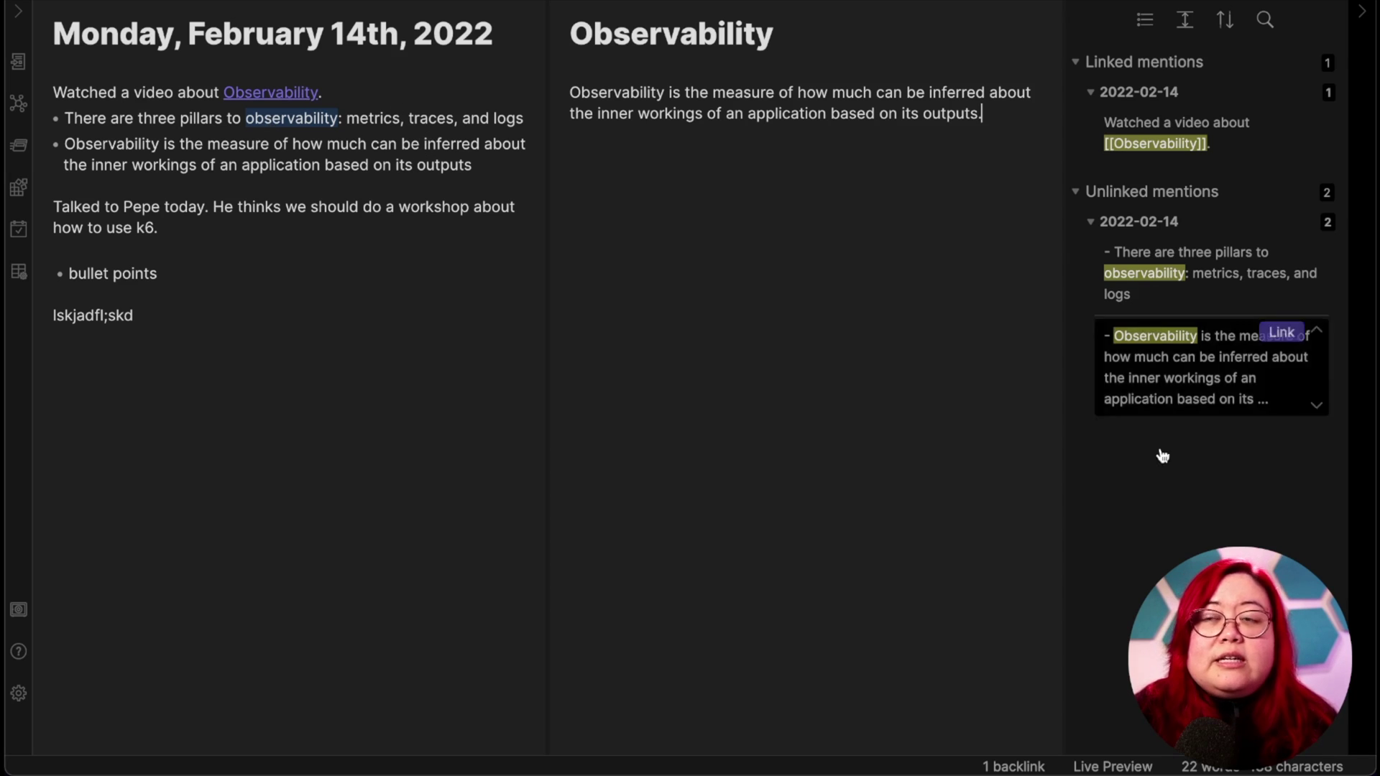
{"action": "mouse_move", "coordinate": [1214, 386]}
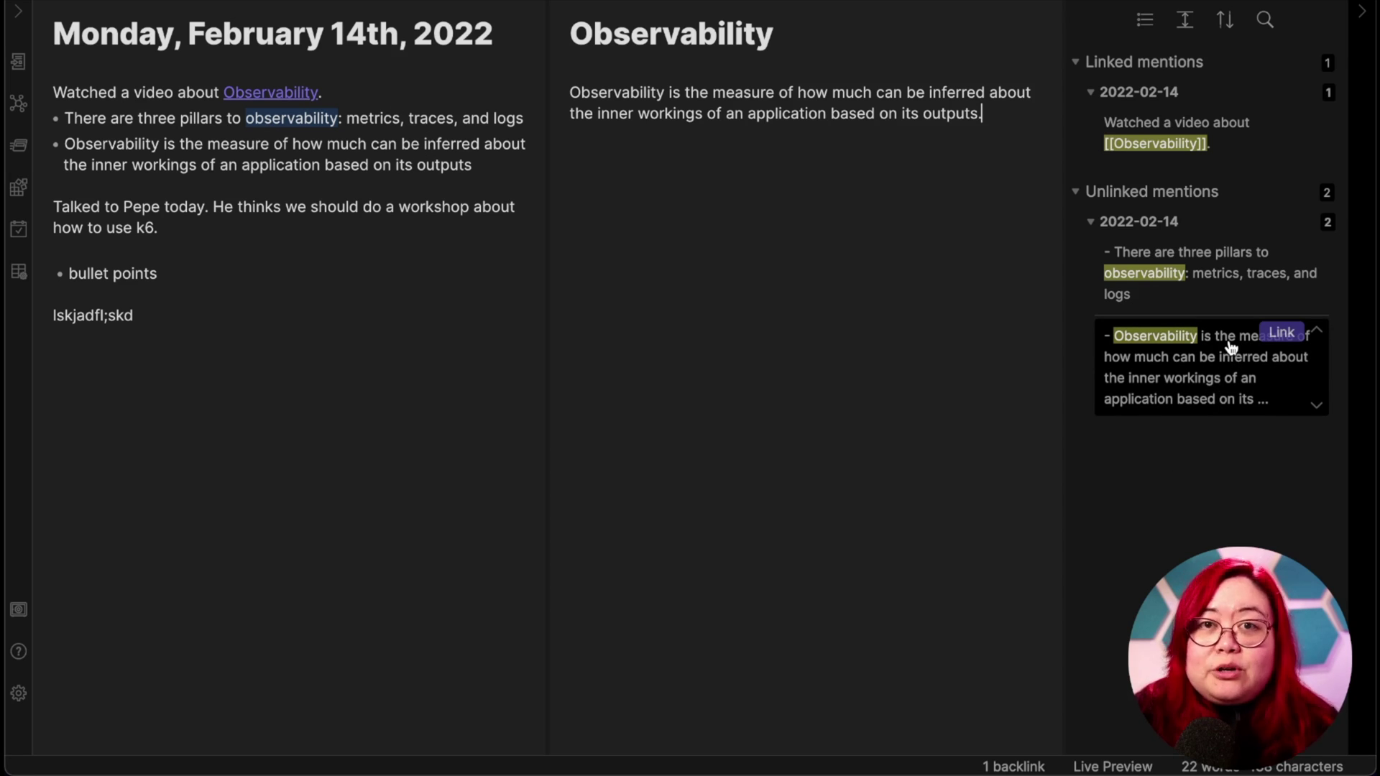